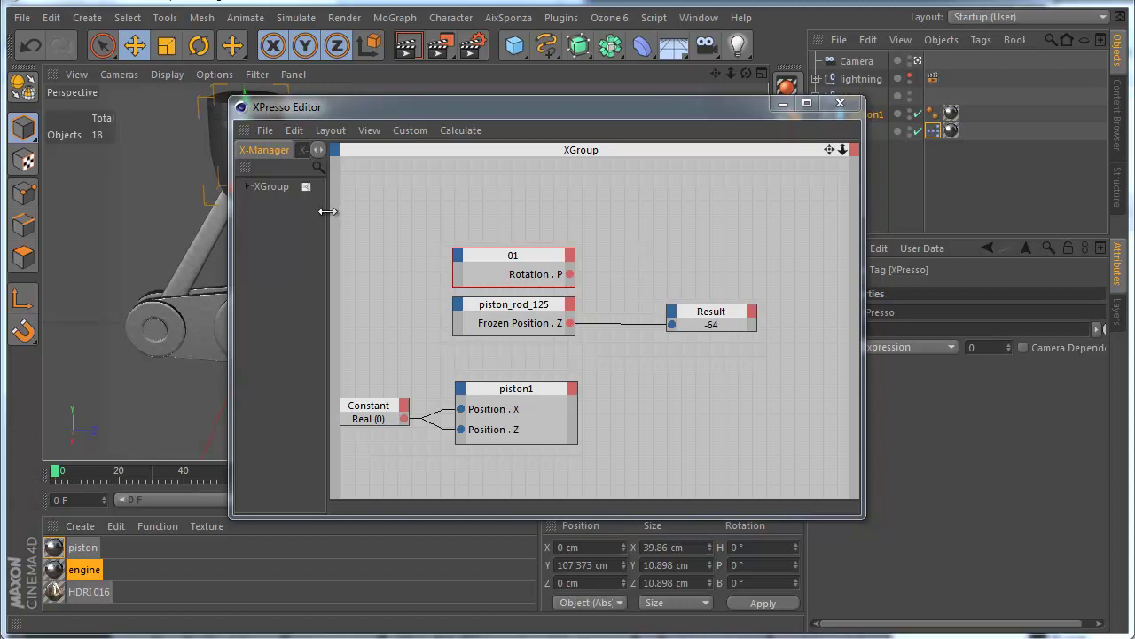
- Add a Trigonometric node from the XPresso Calculate operators to the XGroup, above the Result node
left_click_drag(327, 210, 392, 210)
left_click(312, 150)
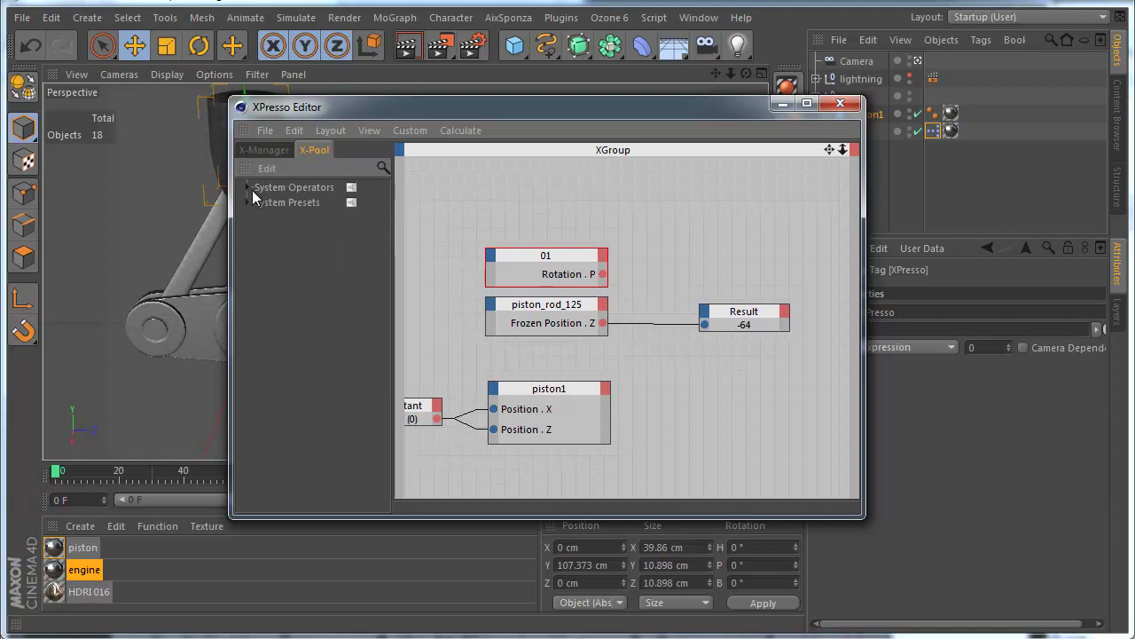
left_click(247, 188)
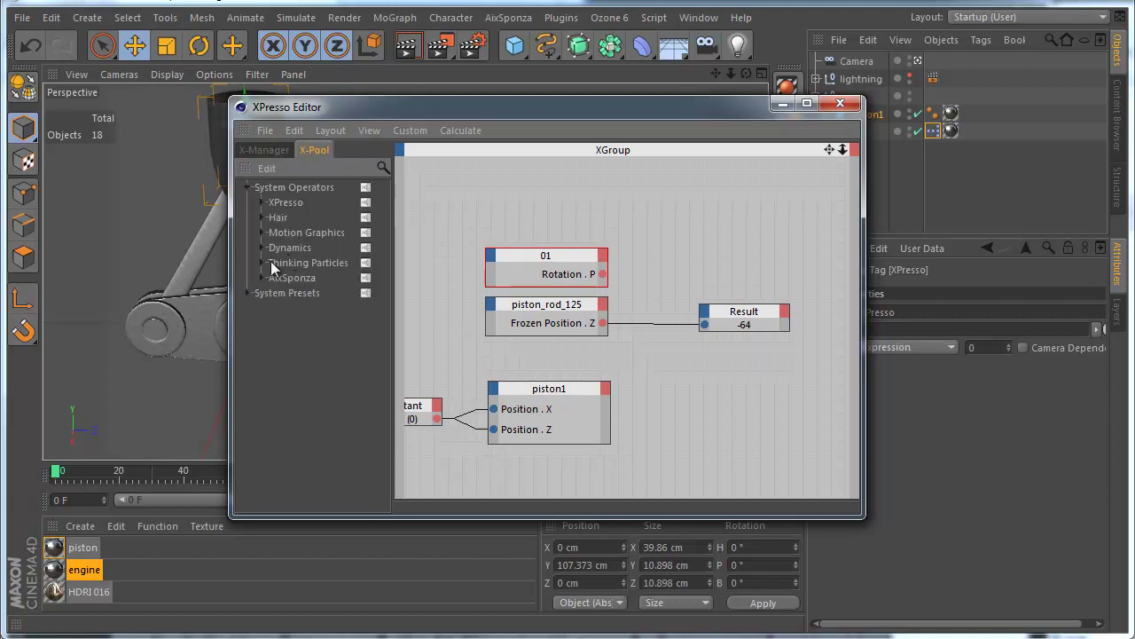
left_click(259, 202)
left_click(277, 263)
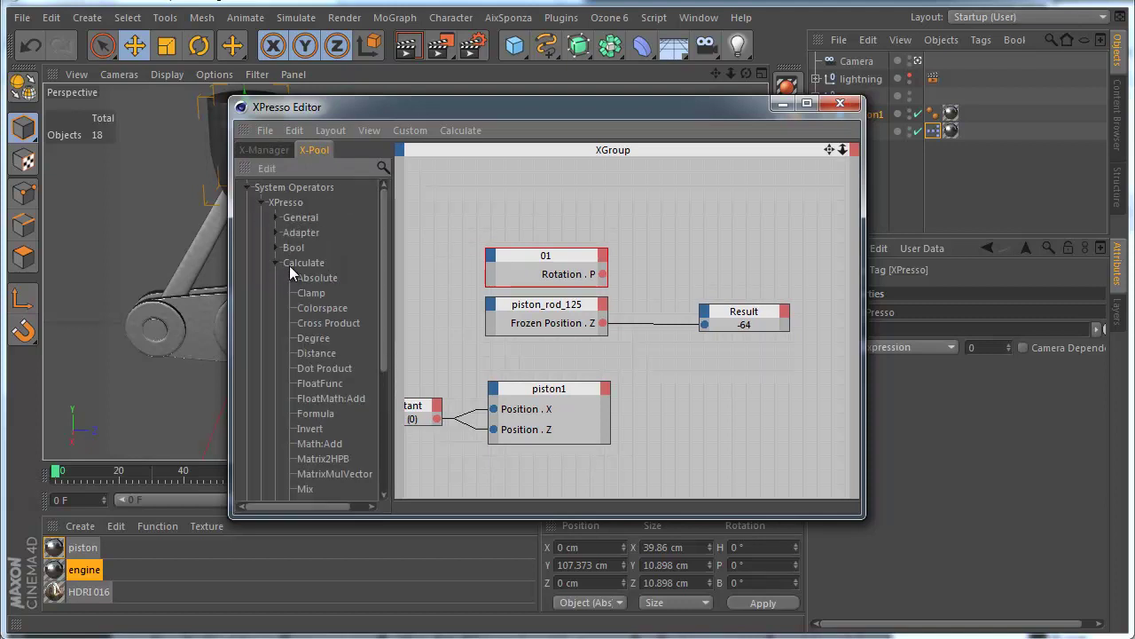
left_click_drag(387, 312, 388, 359)
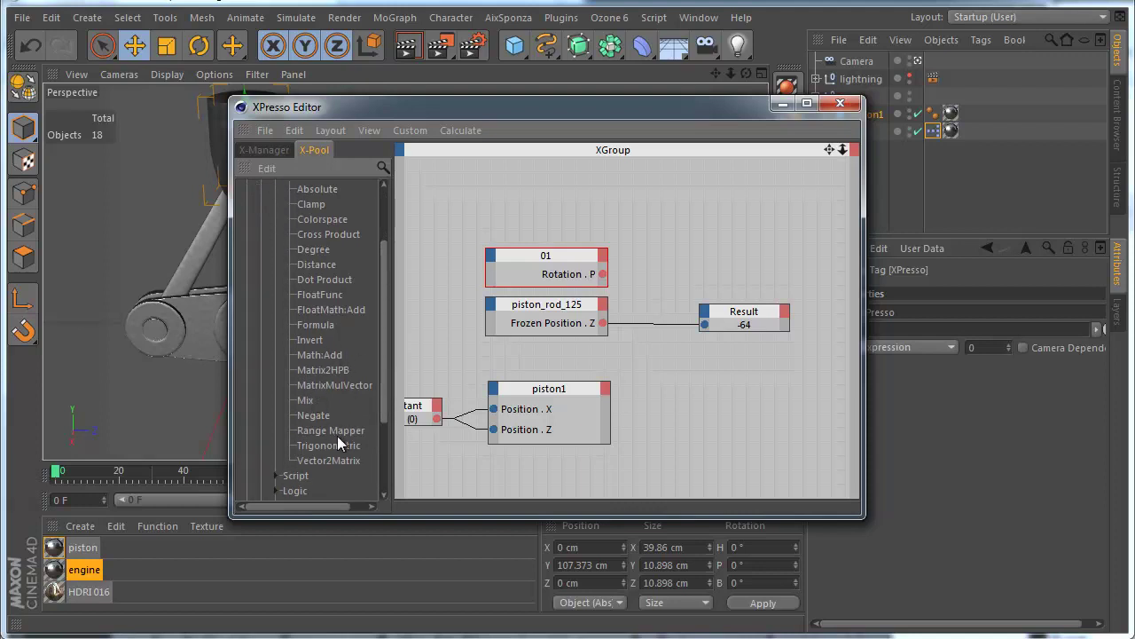
left_click_drag(329, 450, 685, 257)
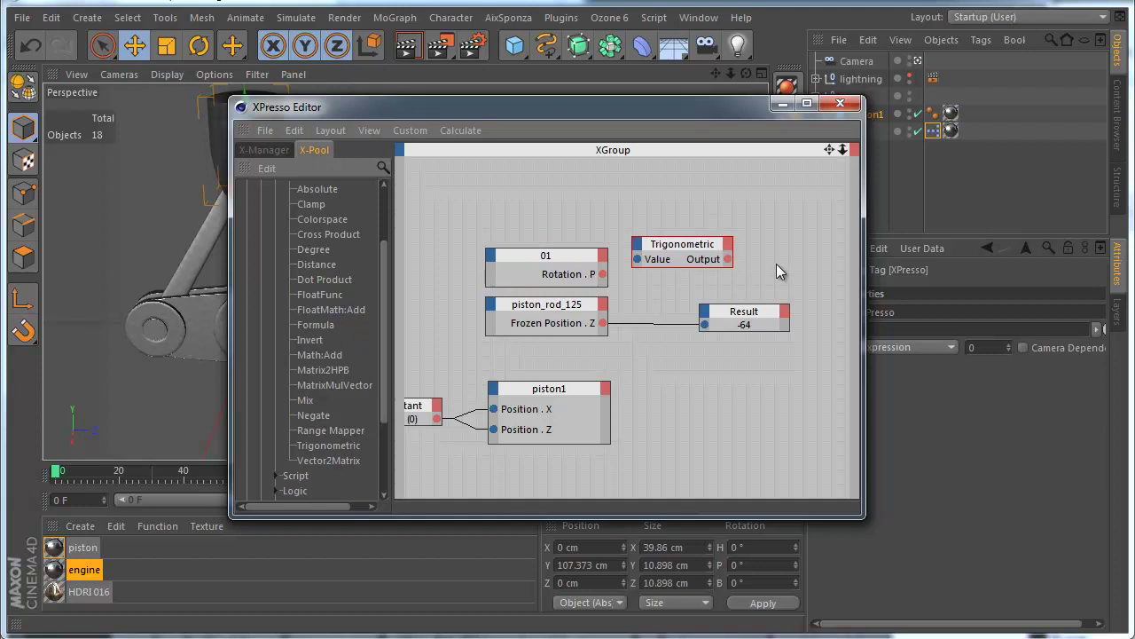
- Add a Math node from the XPresso Calculate group to the upper area of the XGroup
left_click(726, 190)
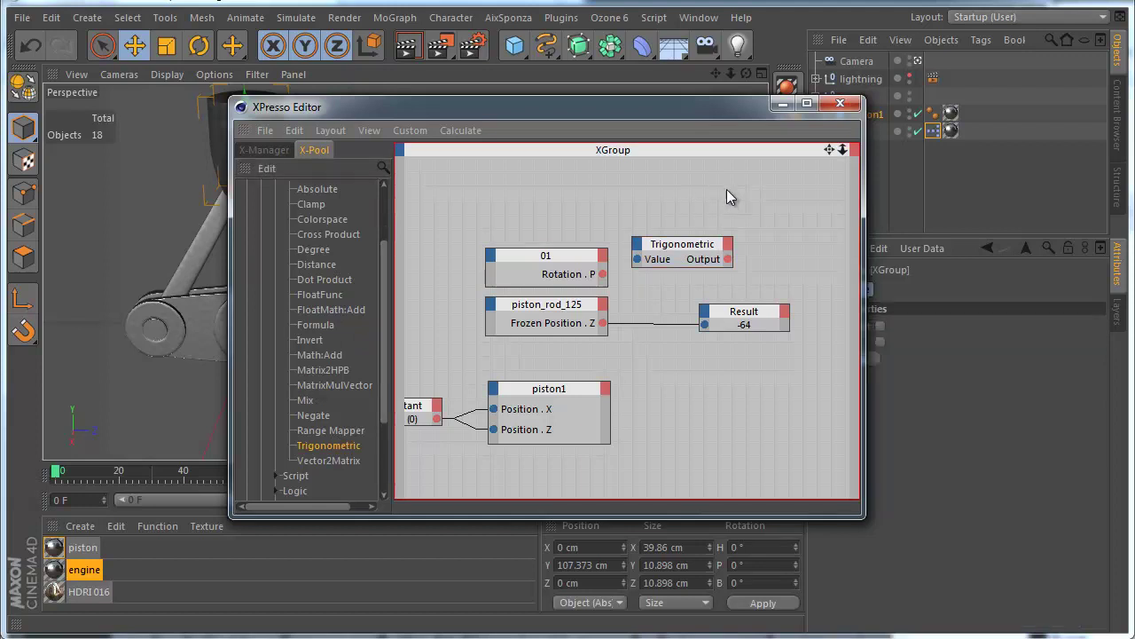
right_click(654, 171)
mouse_move(665, 183)
mouse_move(838, 185)
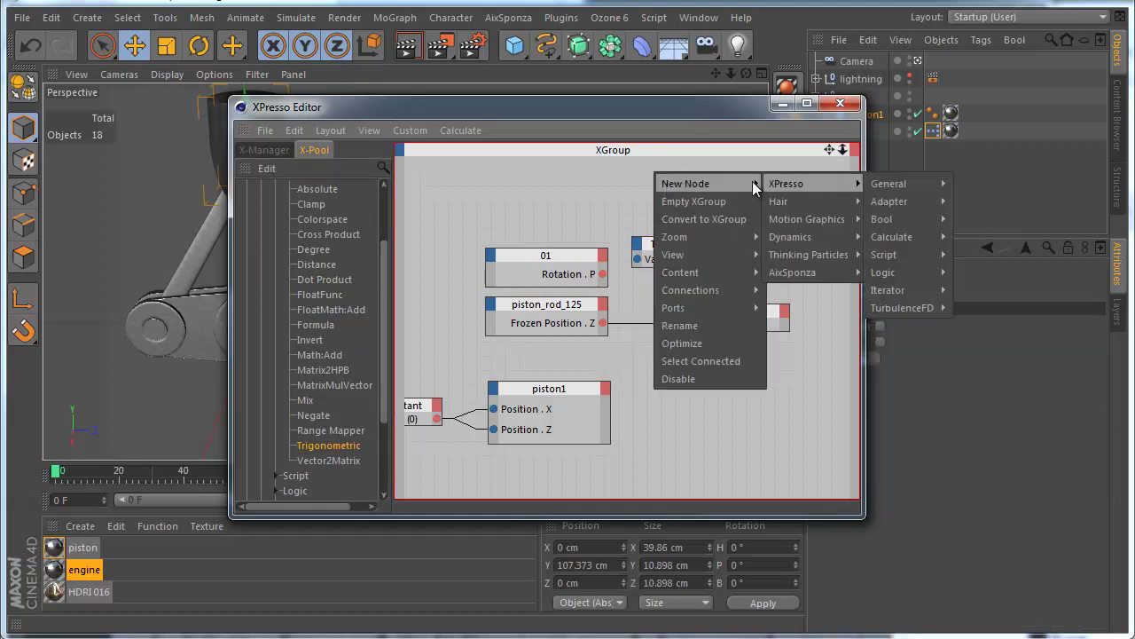
mouse_move(905, 236)
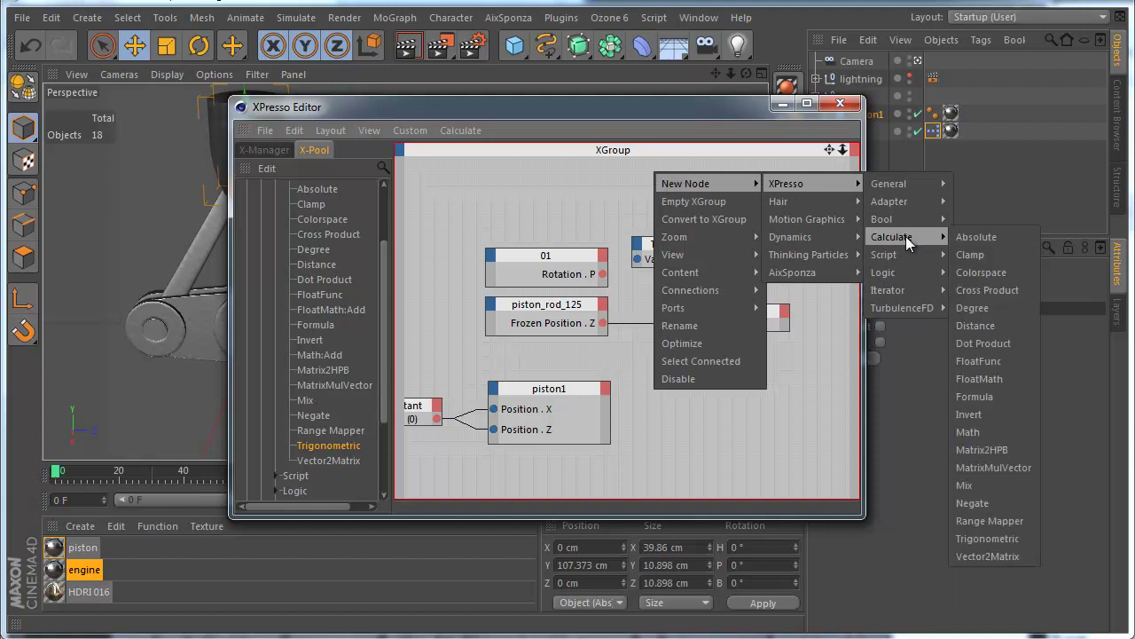
left_click(993, 433)
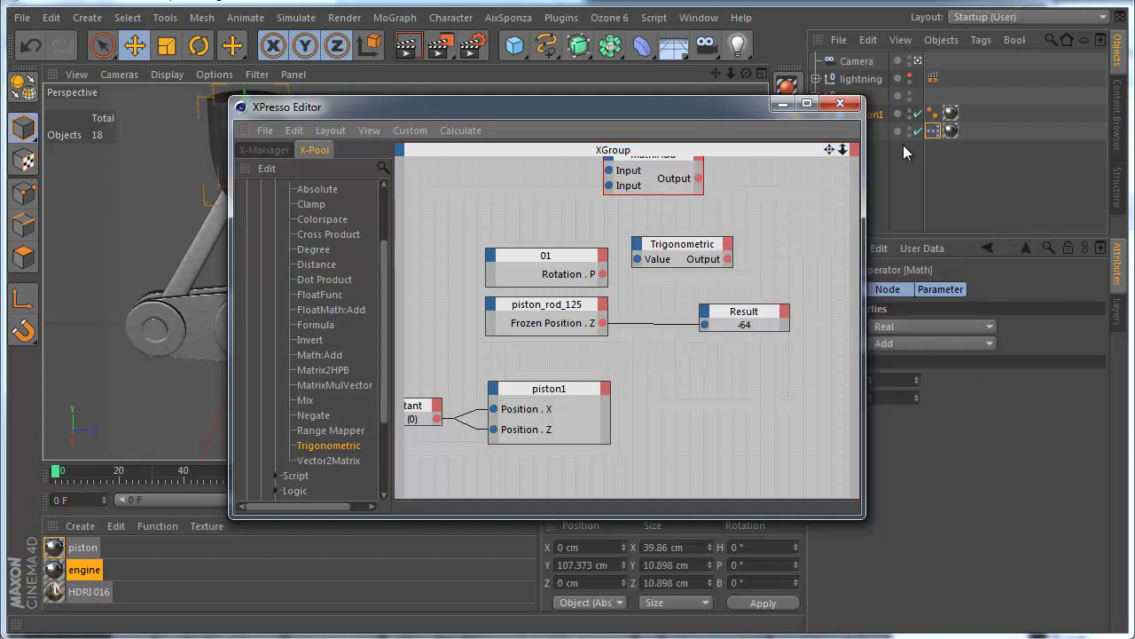
middle_click_drag(738, 335, 649, 354)
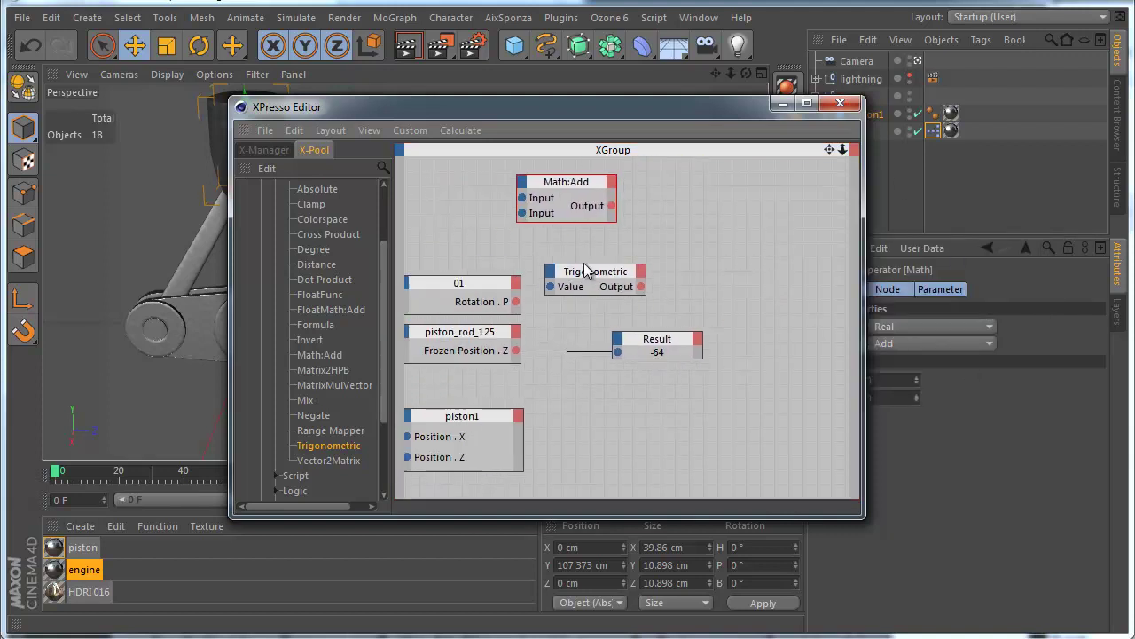
- Line up the 01 and Trigonometric nodes and connect 01's Rotation . P to the Trigonometric Value input
left_click_drag(594, 280, 612, 285)
left_click_drag(495, 295, 493, 281)
left_click_drag(591, 289, 582, 283)
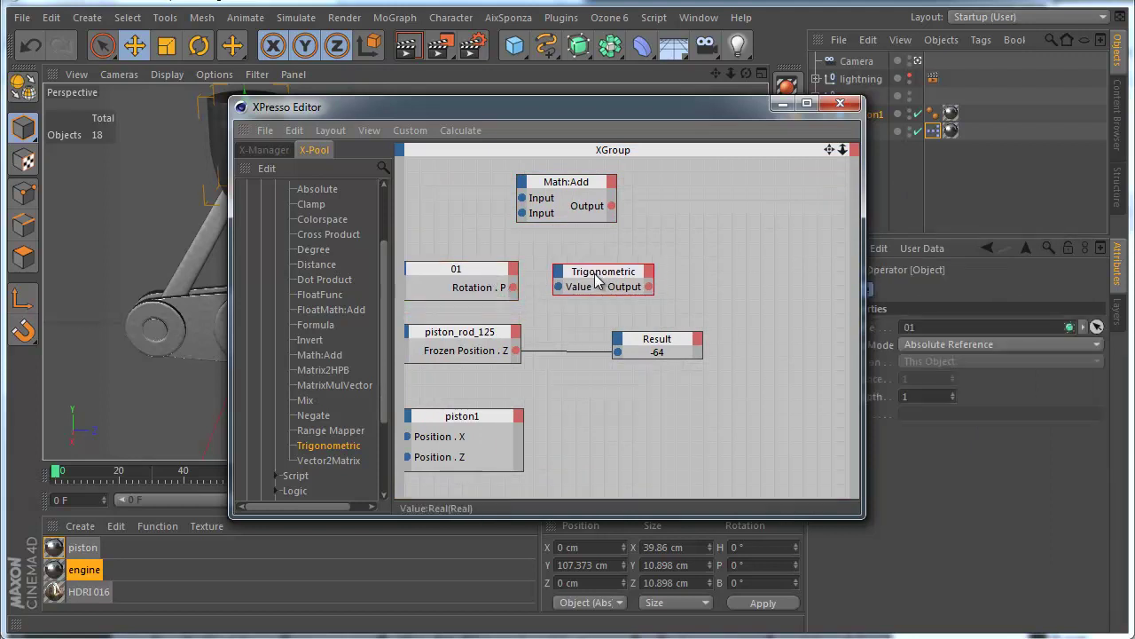
left_click_drag(513, 288, 609, 282)
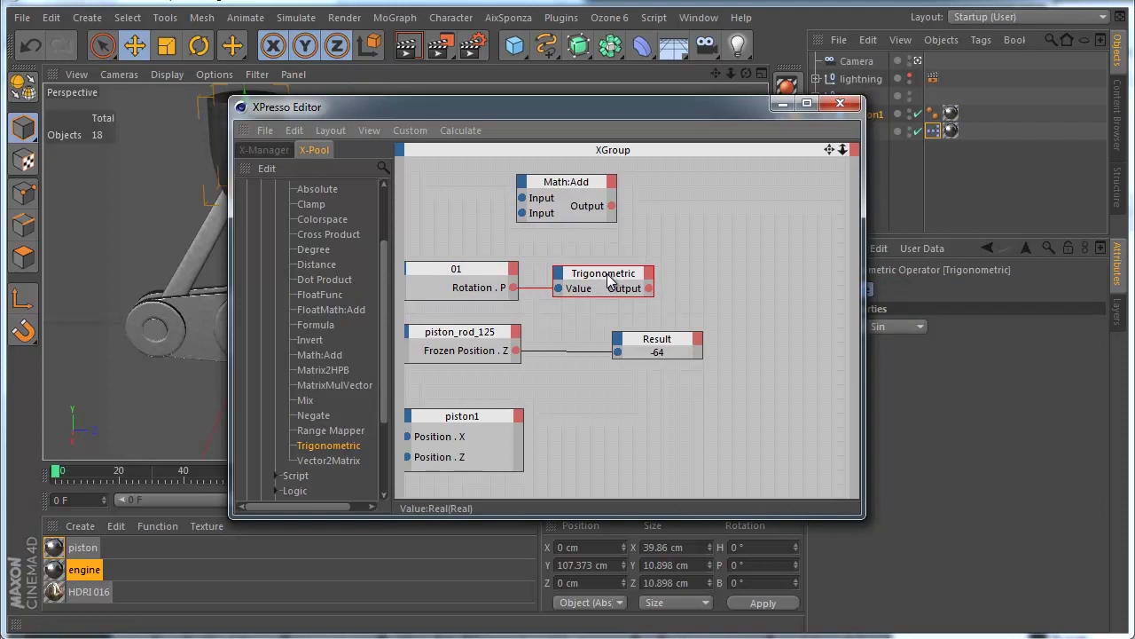
- Shift the Result node away from the Trigonometric node and connect the Trigonometric output to Result in place of piston_rod_125
left_click_drag(696, 113, 574, 101)
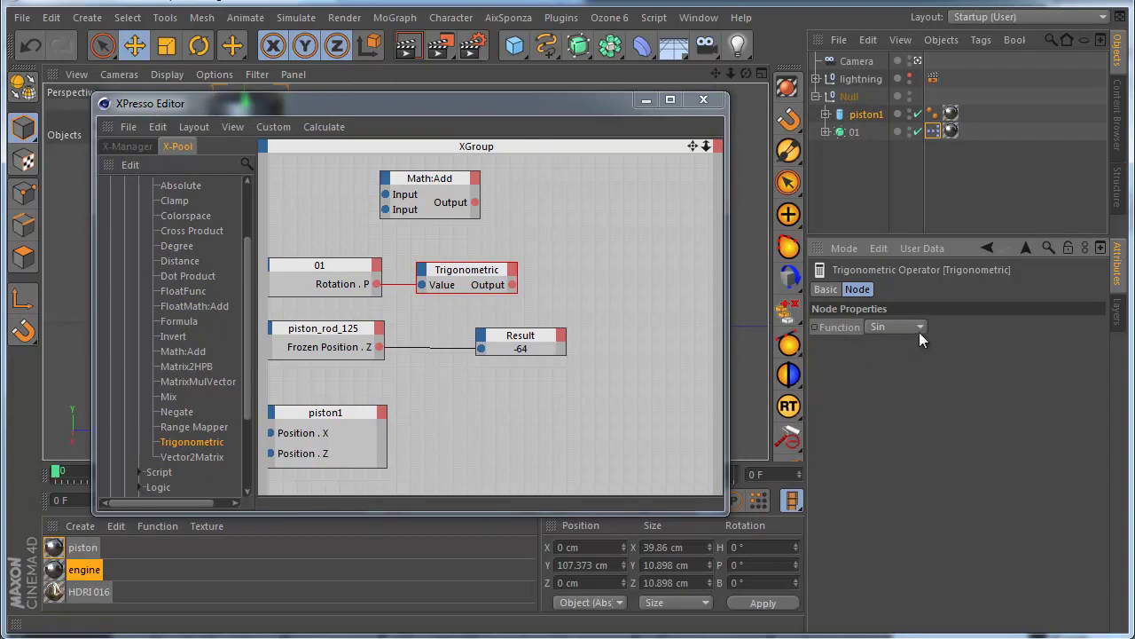
left_click_drag(520, 342, 606, 330)
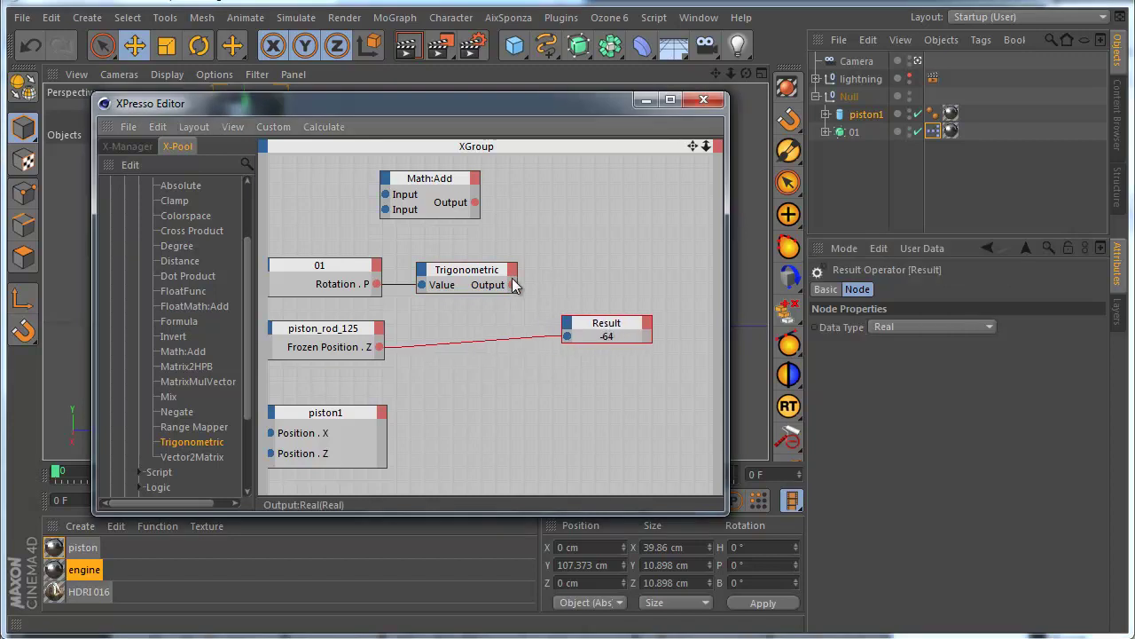
left_click_drag(518, 286, 567, 336)
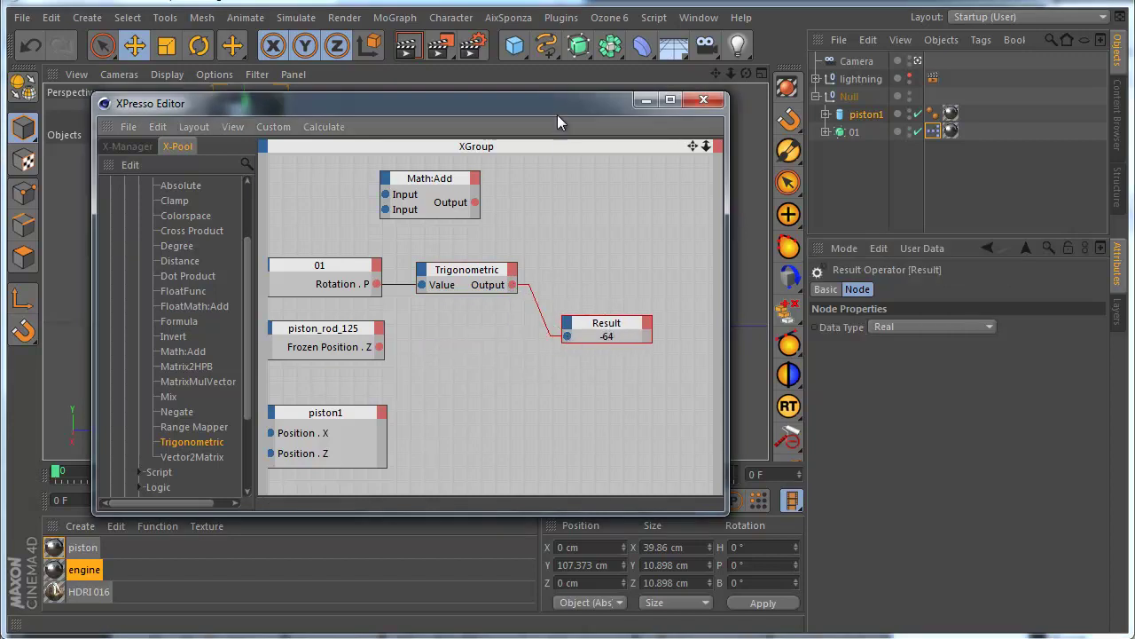
- Rotate object 01 around its pitch axis to test the Trigonometric node's output, and undo the rotation
left_click_drag(574, 112, 954, 168)
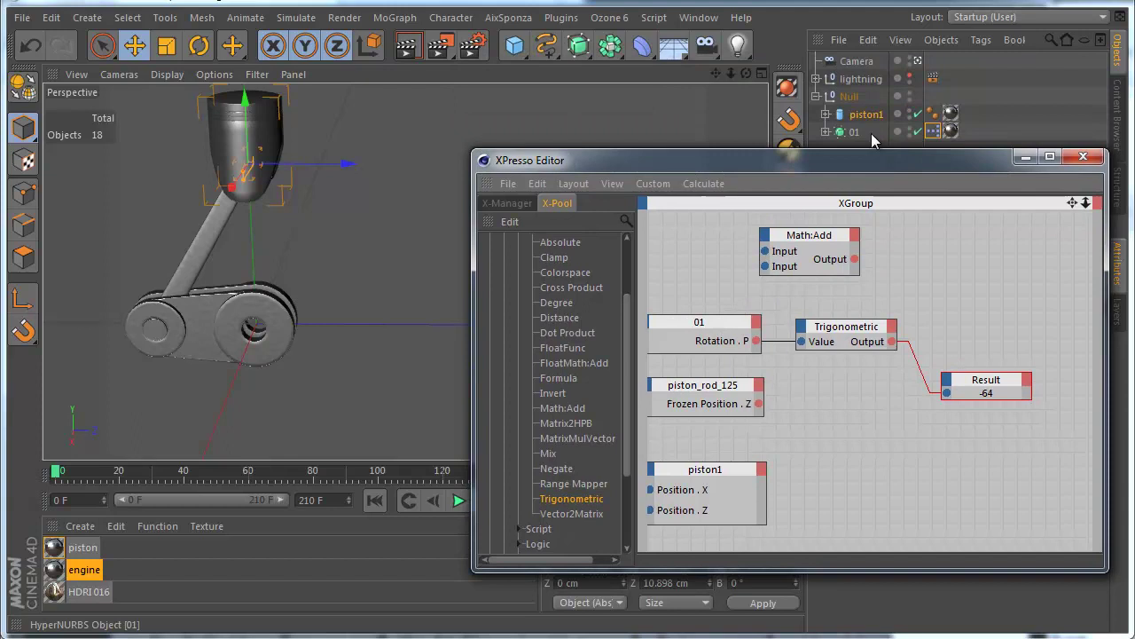
left_click(859, 133)
key("r")
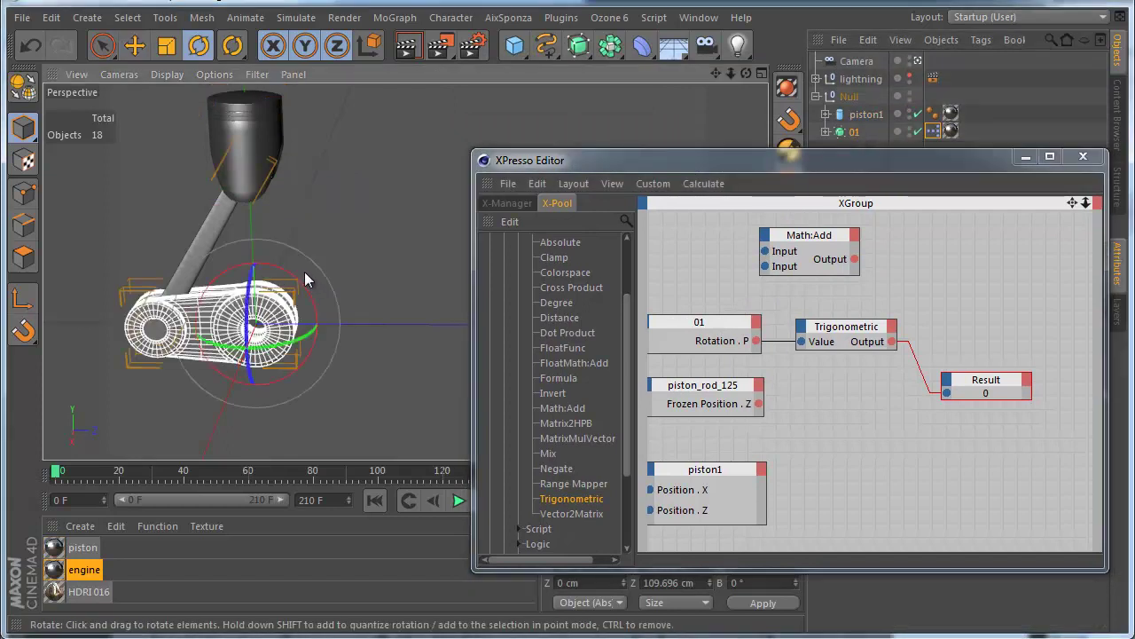
left_click_drag(289, 283, 321, 344)
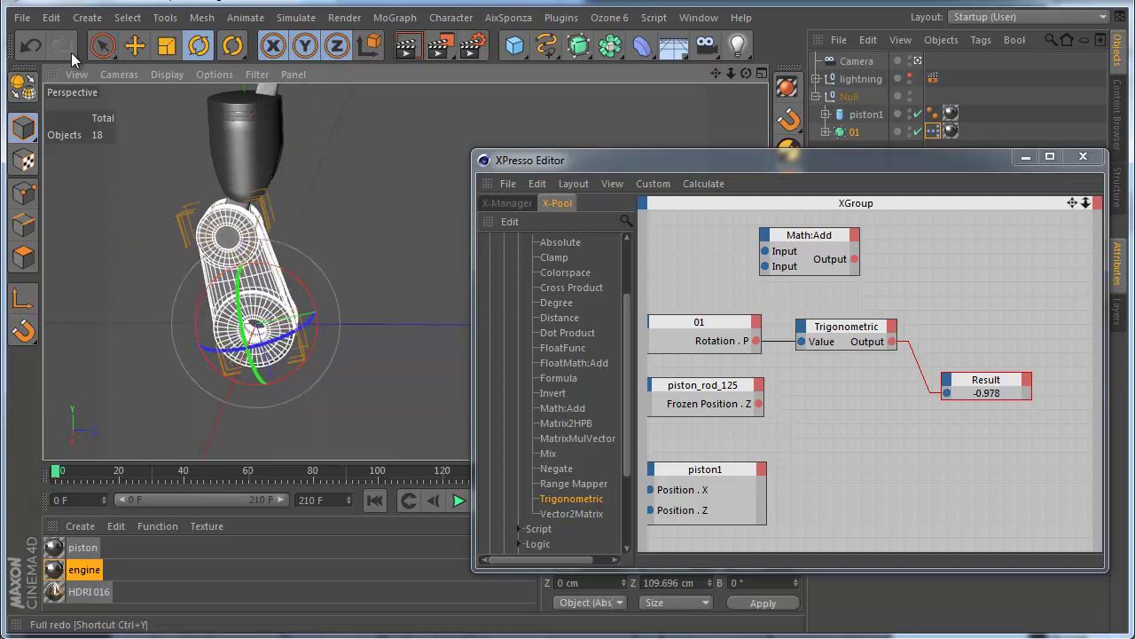
left_click(27, 49)
left_click(28, 49)
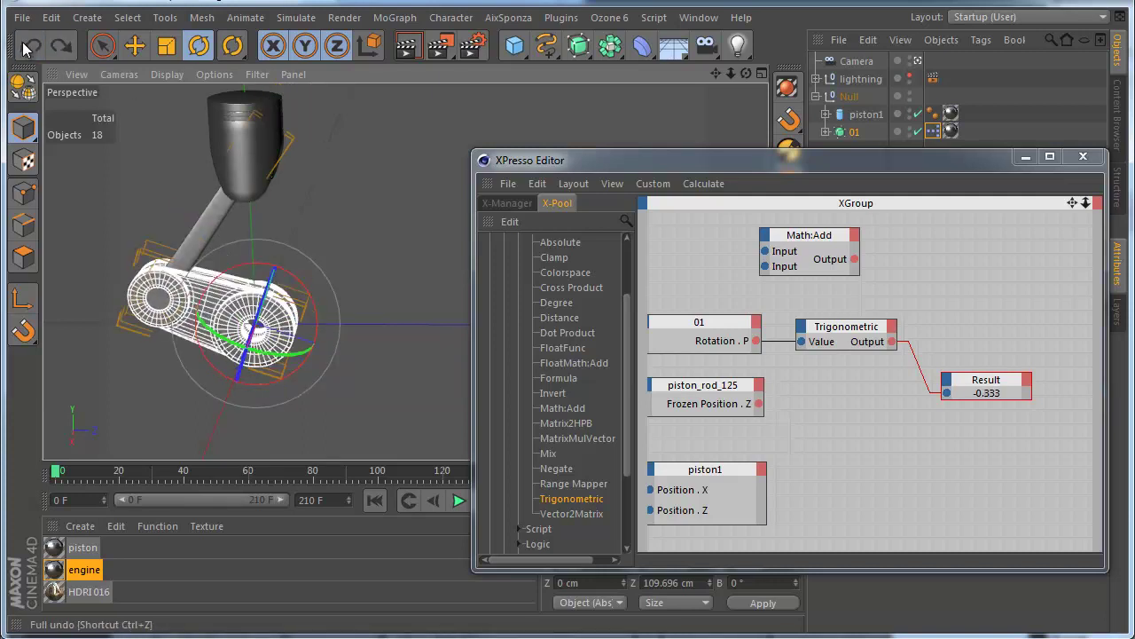
left_click(28, 49)
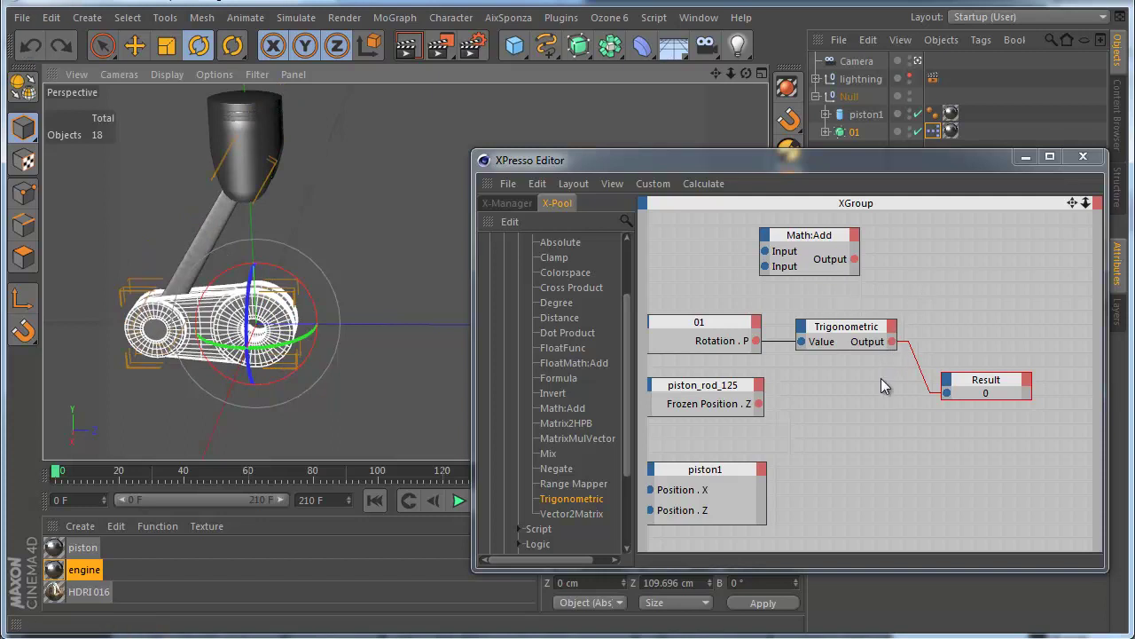
- Move the Math:Add node beside the Trigonometric node, above Result, and nudge the piston_rod_125 node
left_click_drag(819, 247, 987, 335)
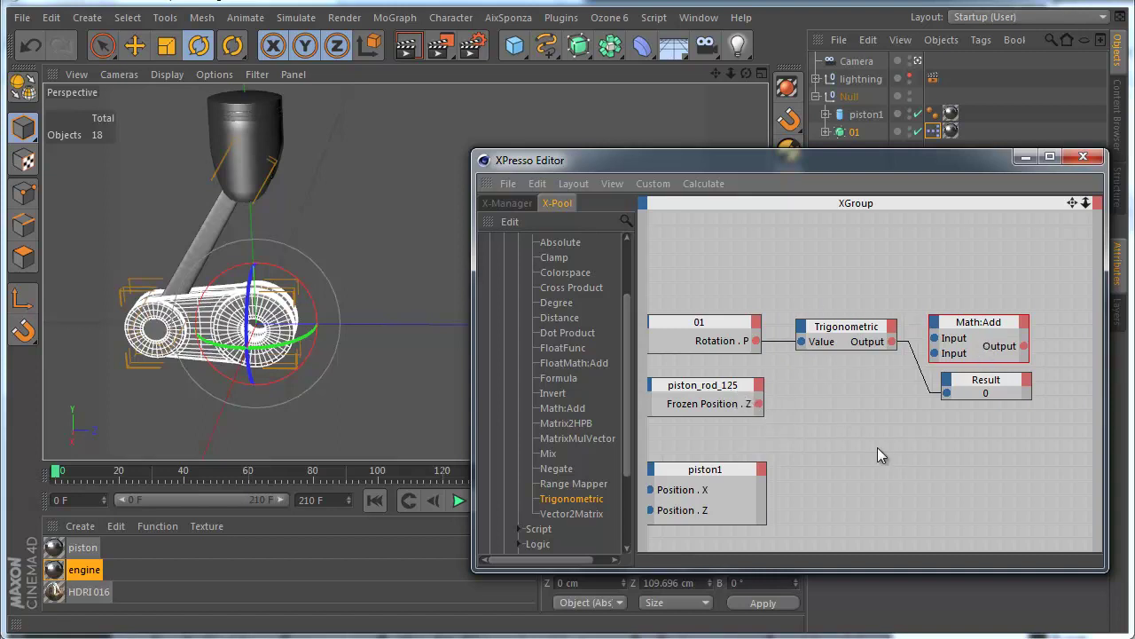
middle_click_drag(875, 429, 905, 432, "alt")
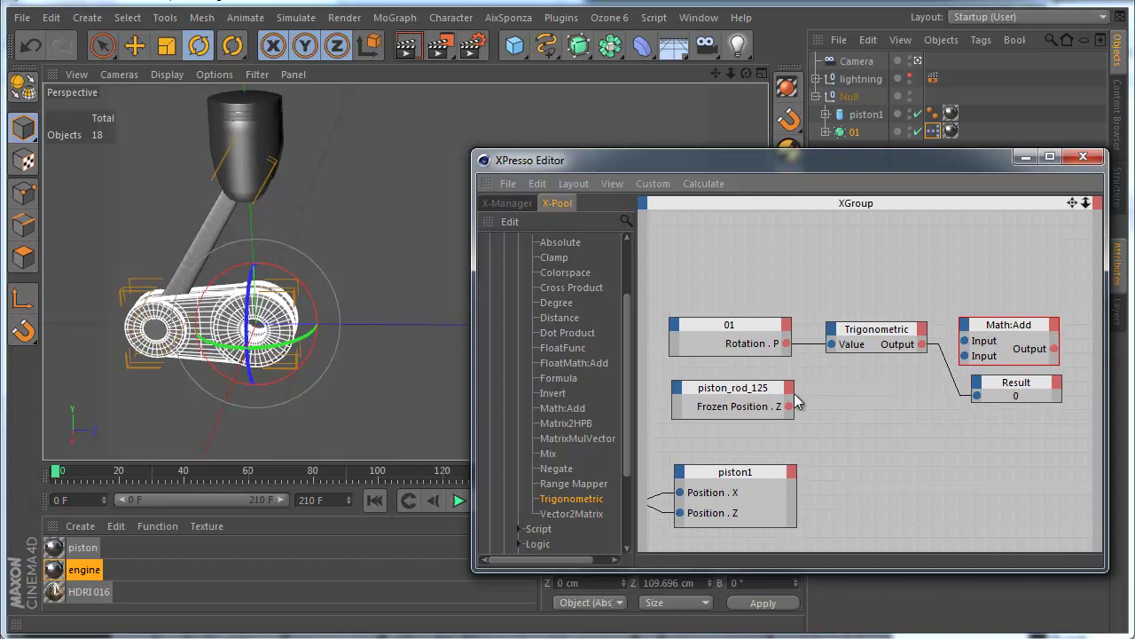
left_click_drag(768, 401, 761, 400)
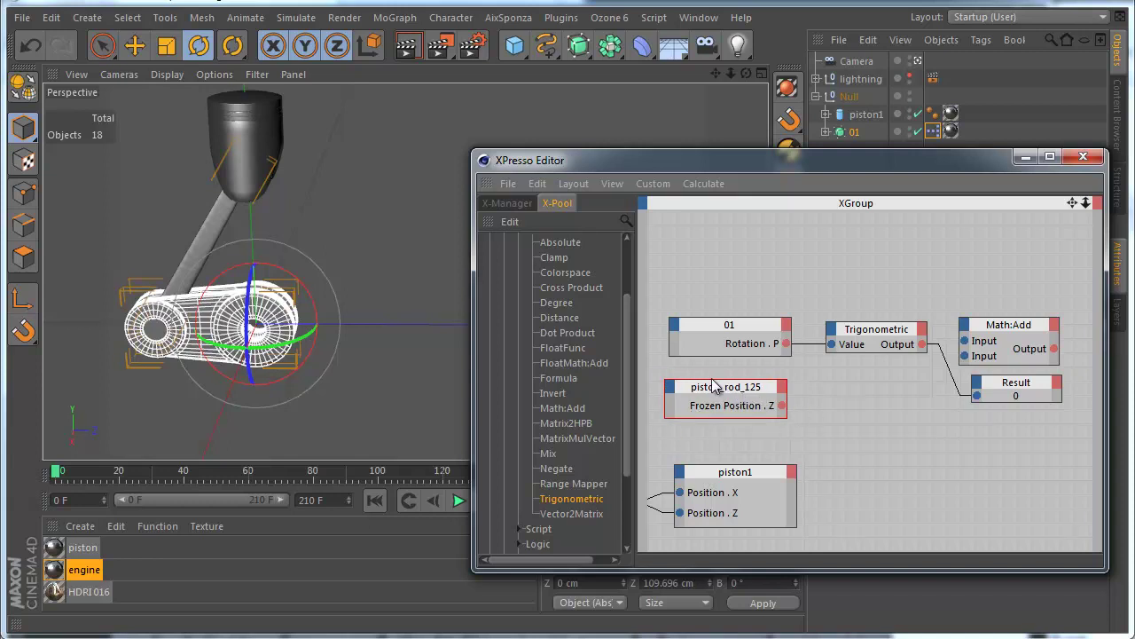
middle_click_drag(852, 428, 812, 419)
right_click(790, 373)
mouse_move(810, 385)
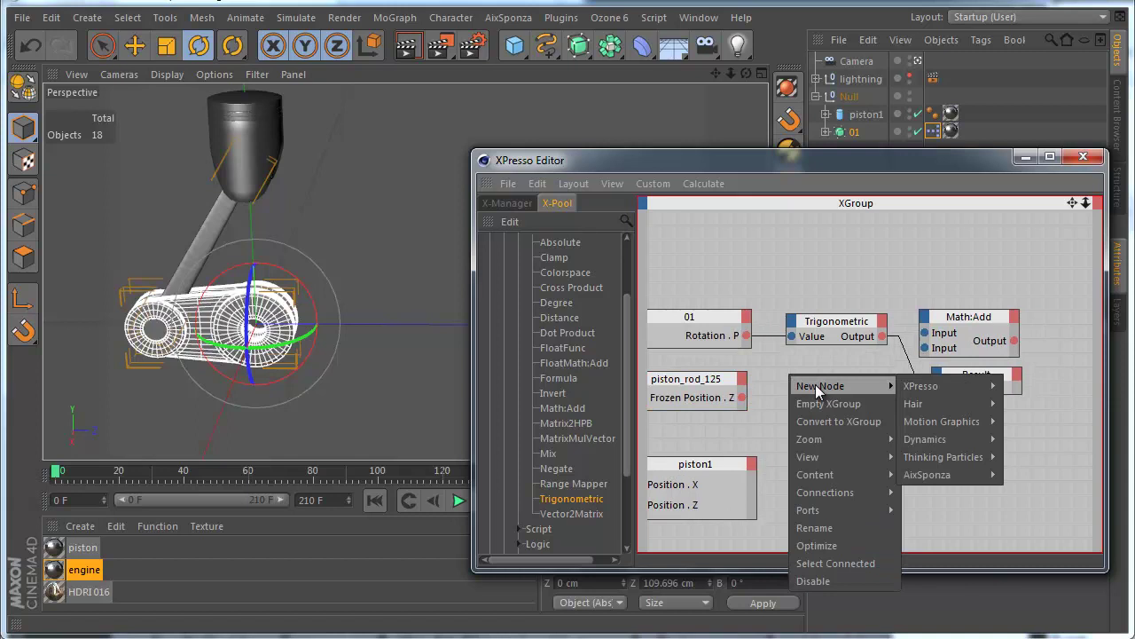
key("Escape")
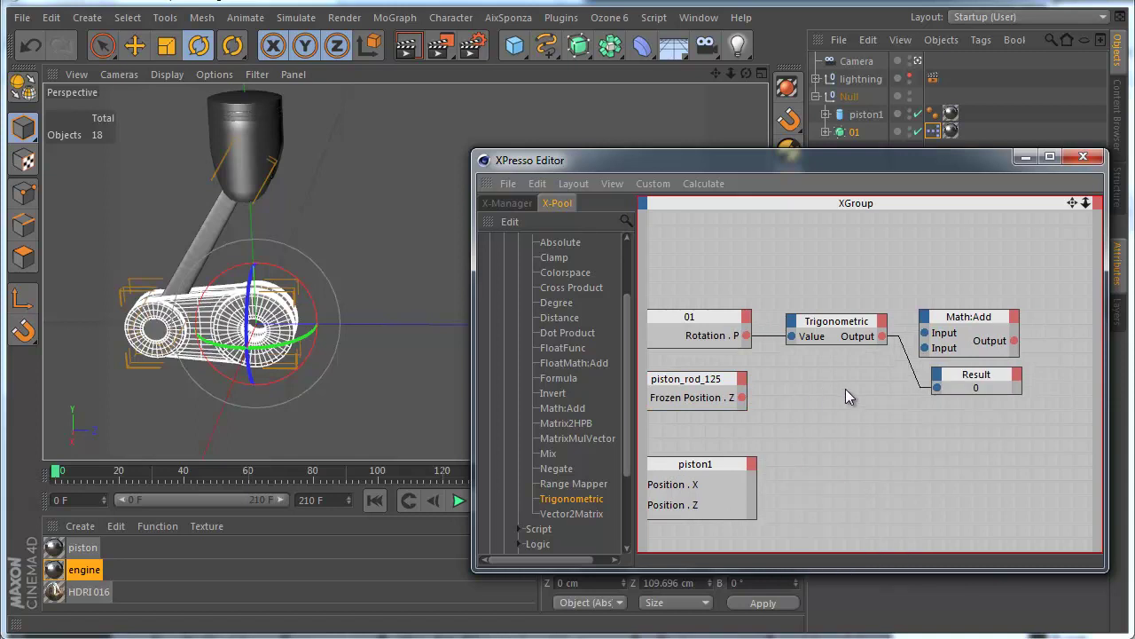
right_click(797, 382)
mouse_move(830, 393)
mouse_move(967, 395)
mouse_move(1029, 393)
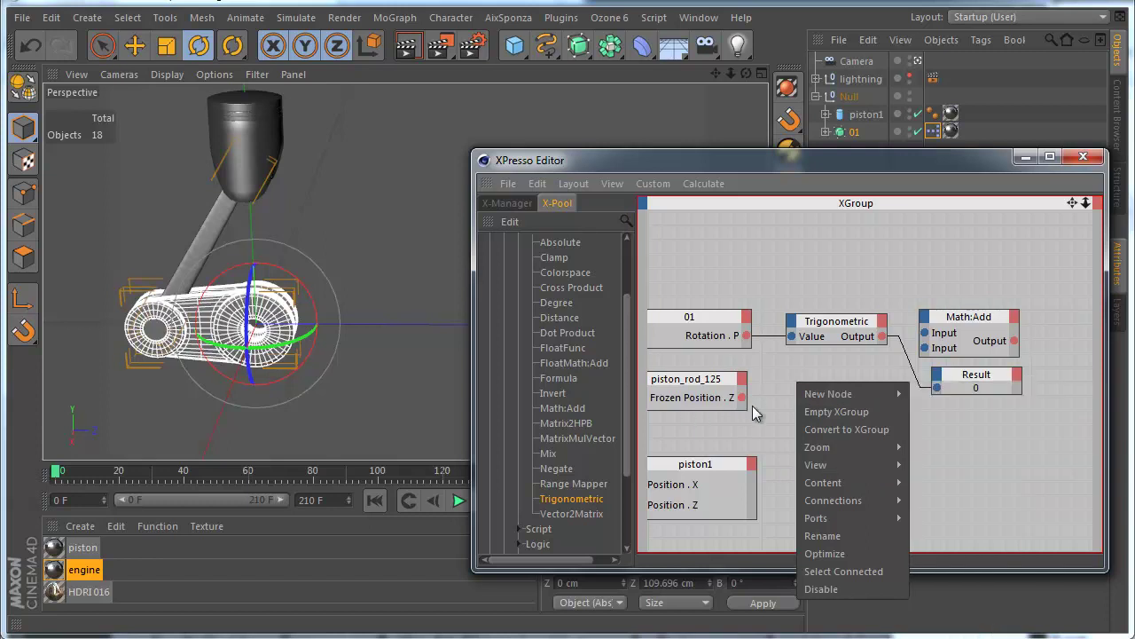
left_click(745, 437)
- Place Result beside the Trigonometric node with the Math node below it, and set the Math function to Multiply
left_click_drag(854, 182, 461, 155)
left_click_drag(552, 306, 629, 381)
left_click_drag(547, 373, 544, 316)
left_click_drag(630, 379, 550, 346)
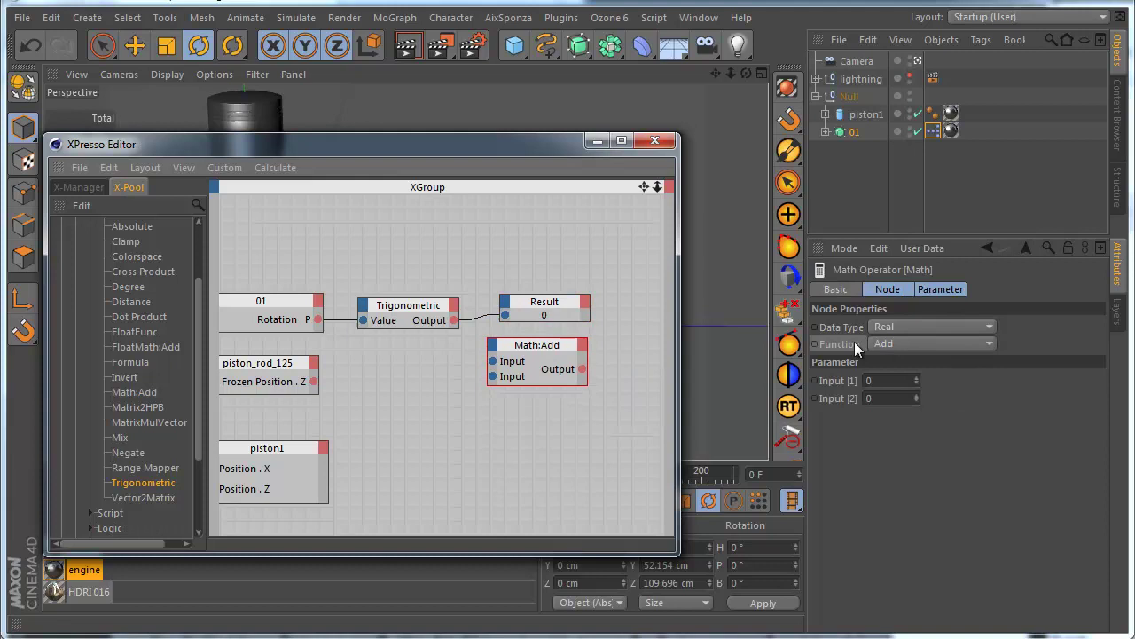
left_click(912, 345)
left_click(915, 394)
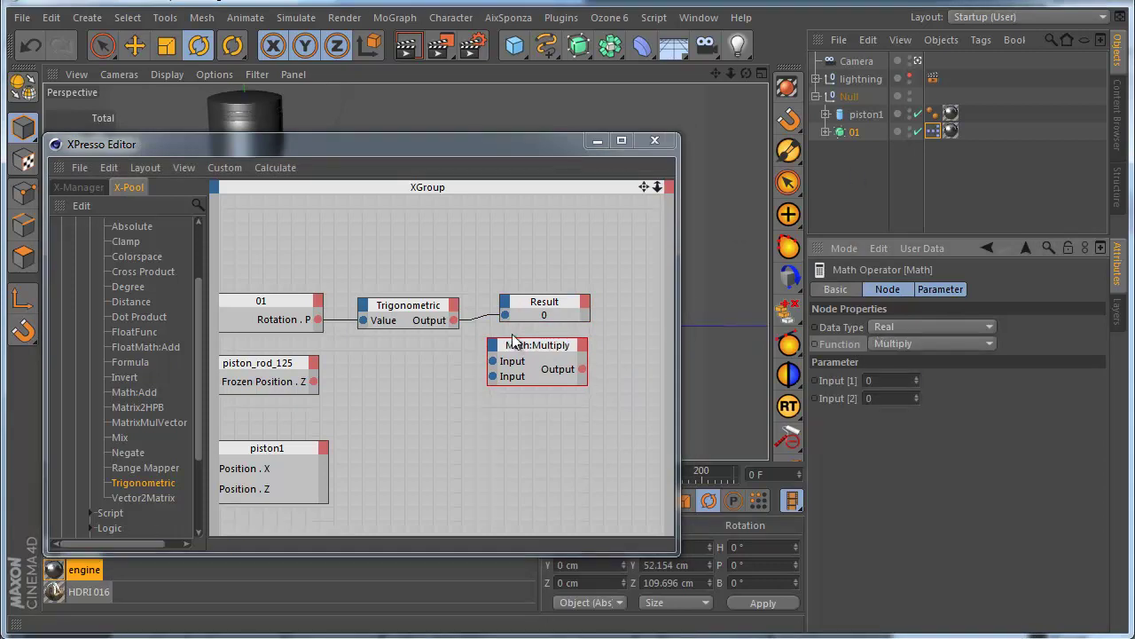
- Feed the Trigonometric output and piston_rod_125's Frozen Position . Z into Math:Multiply, and connect its output to the Result node
left_click_drag(454, 319, 493, 362)
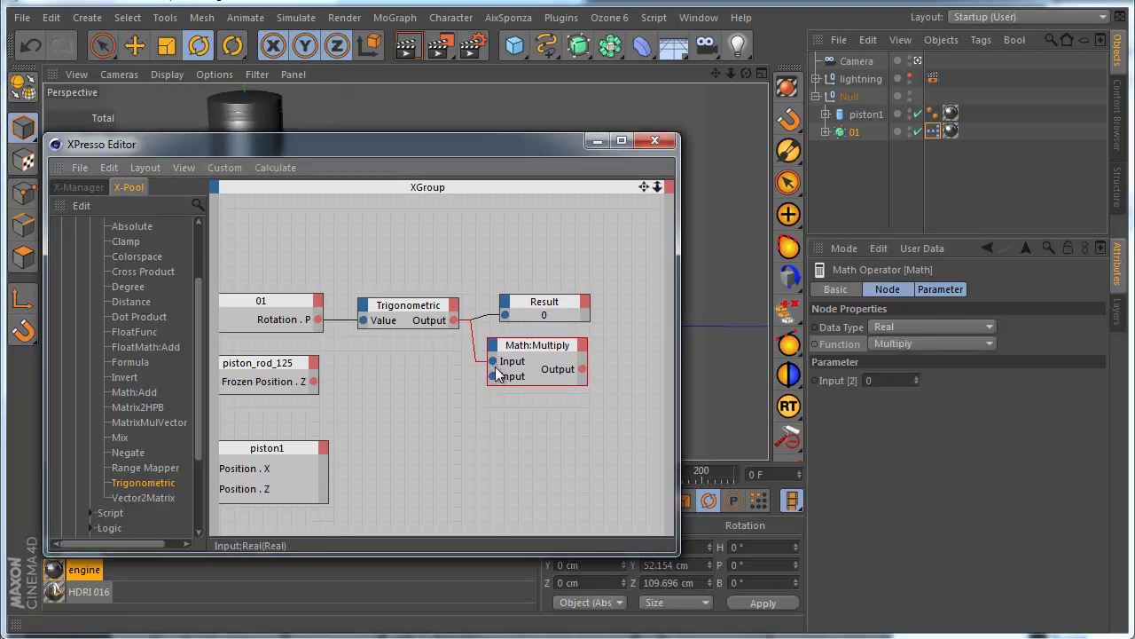
left_click_drag(313, 381, 495, 376)
left_click_drag(554, 356, 546, 355)
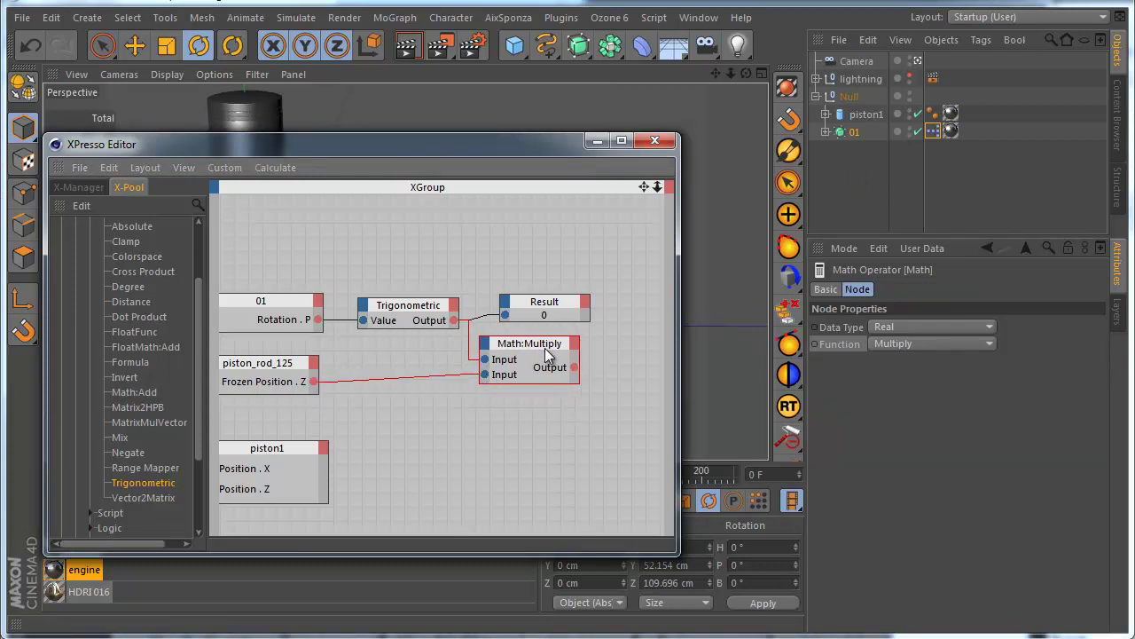
left_click_drag(539, 306, 649, 319)
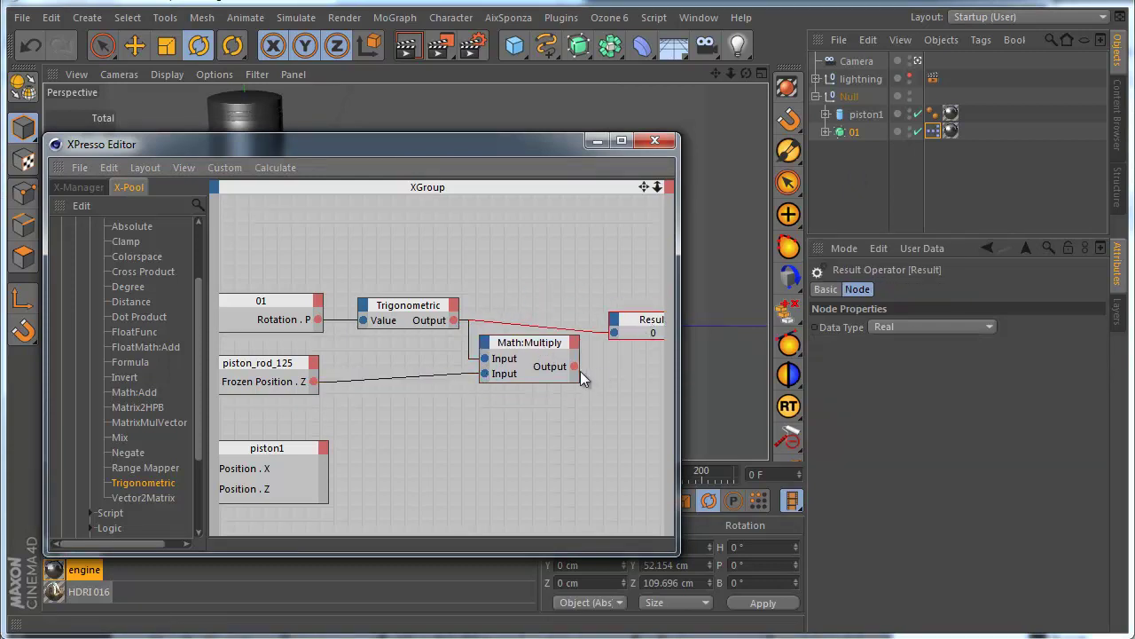
left_click_drag(575, 367, 614, 333)
- Rotate object 01 around its pitch axis to test the Math:Multiply output, and undo the rotation
left_click_drag(541, 157, 891, 189)
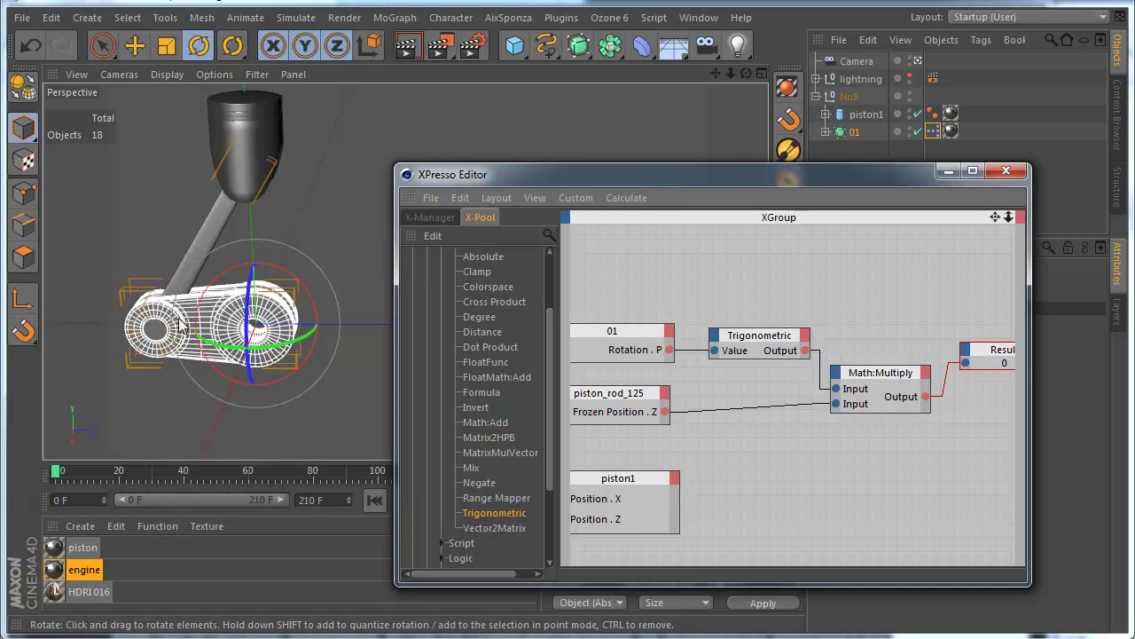
left_click_drag(299, 279, 328, 324)
left_click(32, 47)
- Set object 01's pitch rotation to -90° while keeping the Result node in view
left_click_drag(648, 182, 202, 398)
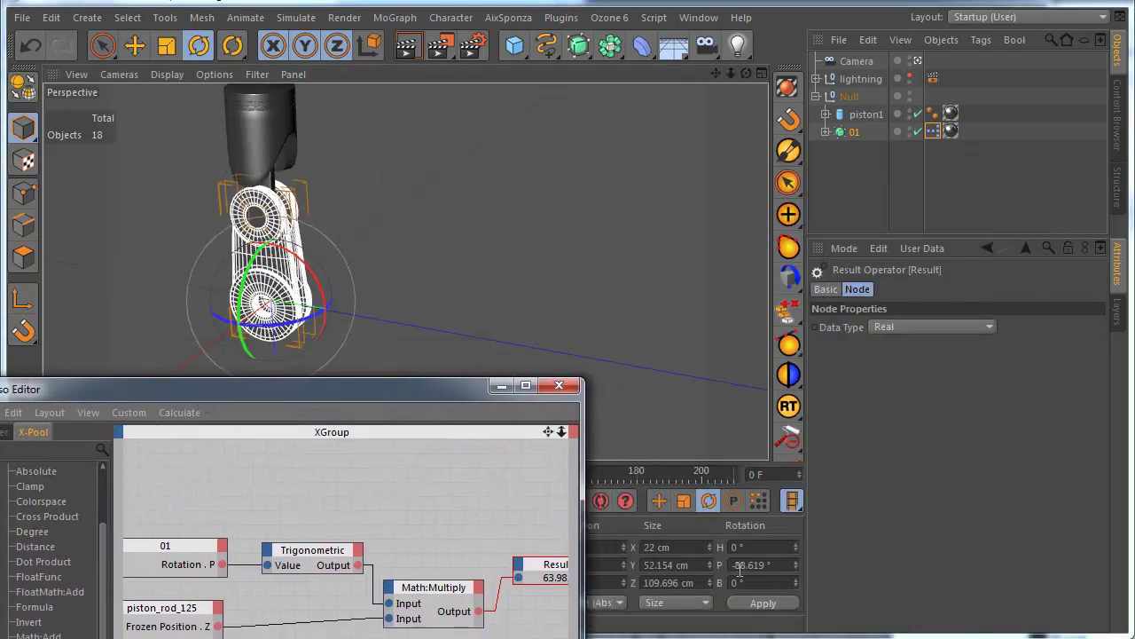
left_click(738, 565)
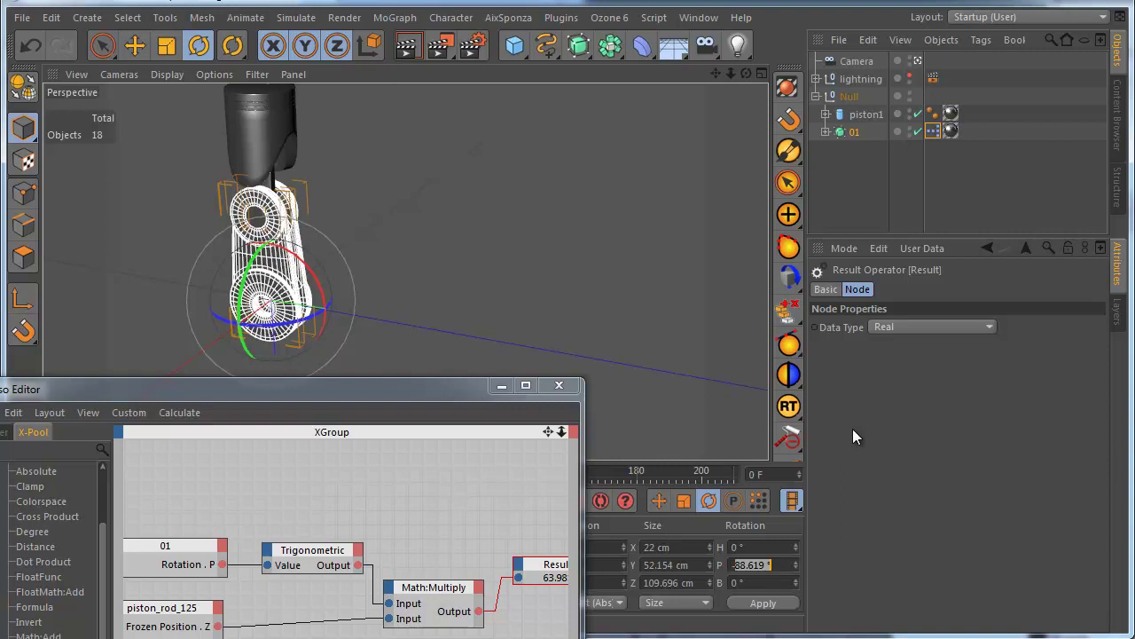
type("-90")
key("Return")
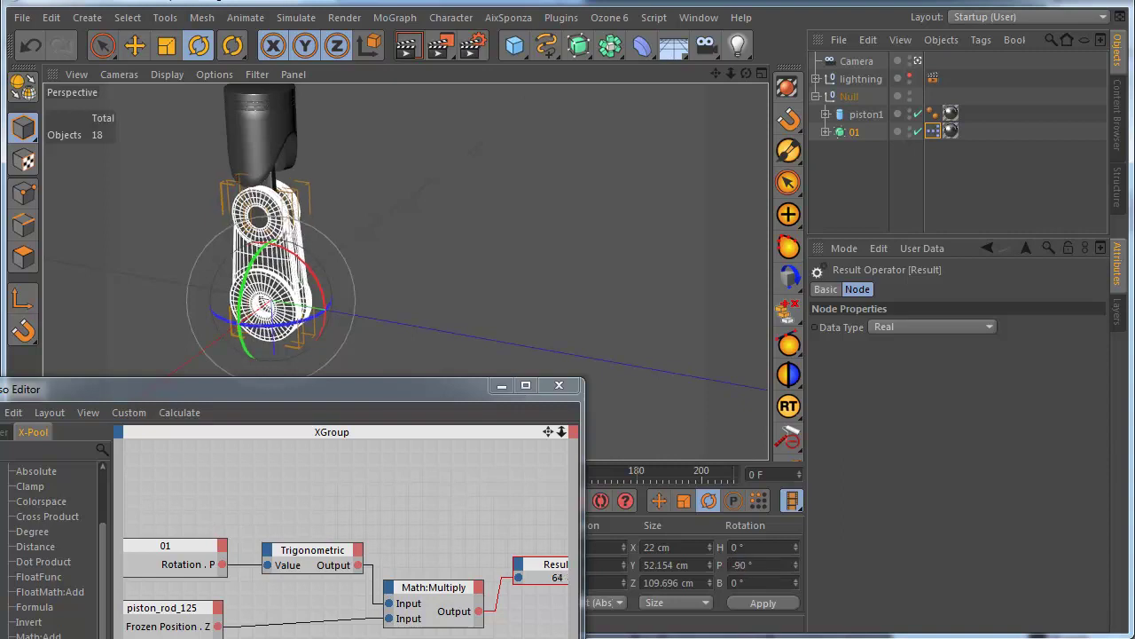
- Undo the rotation of object 01 and the connection from Math:Multiply to the Result node
left_click_drag(481, 381, 554, 264)
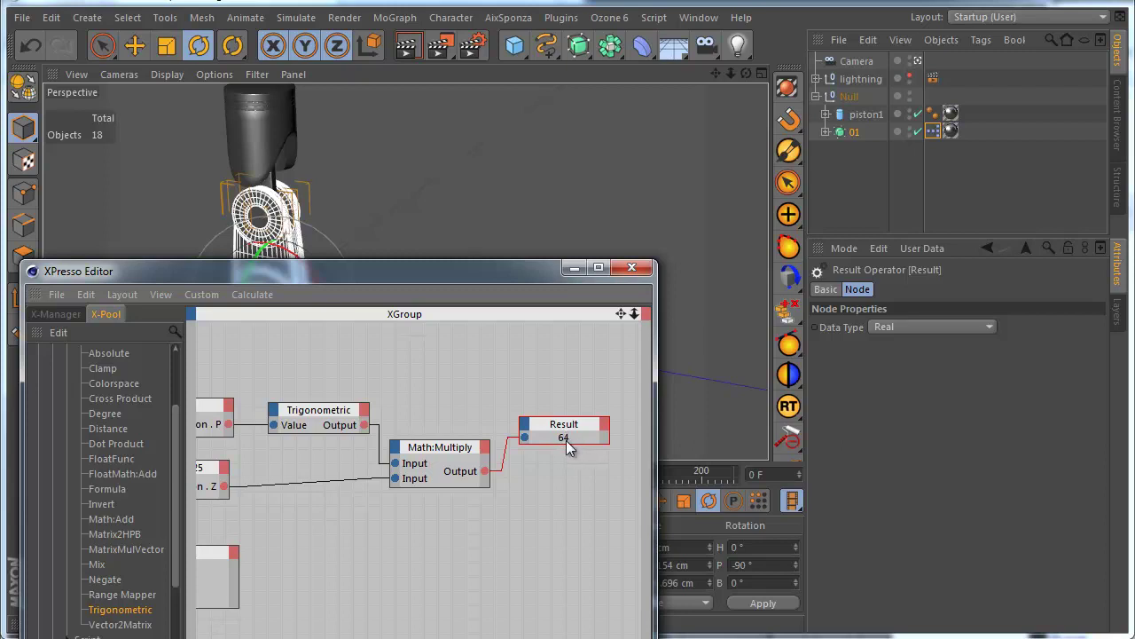
middle_click_drag(469, 510, 511, 537)
left_click_drag(474, 278, 963, 281)
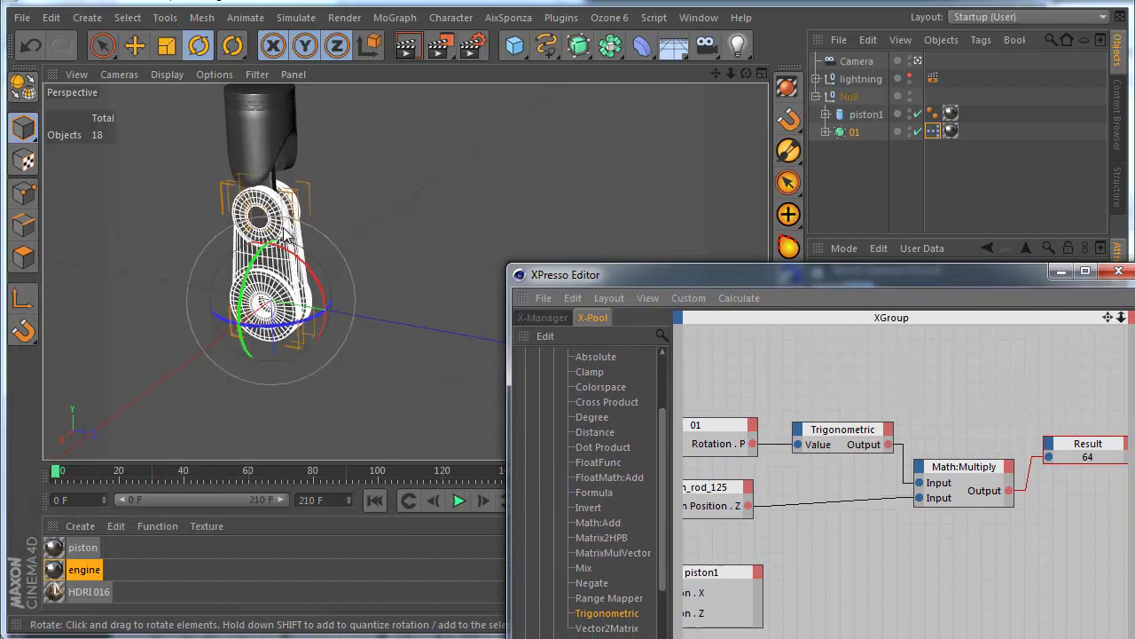
left_click(29, 46)
left_click(29, 46)
left_click(29, 46)
left_click(30, 47)
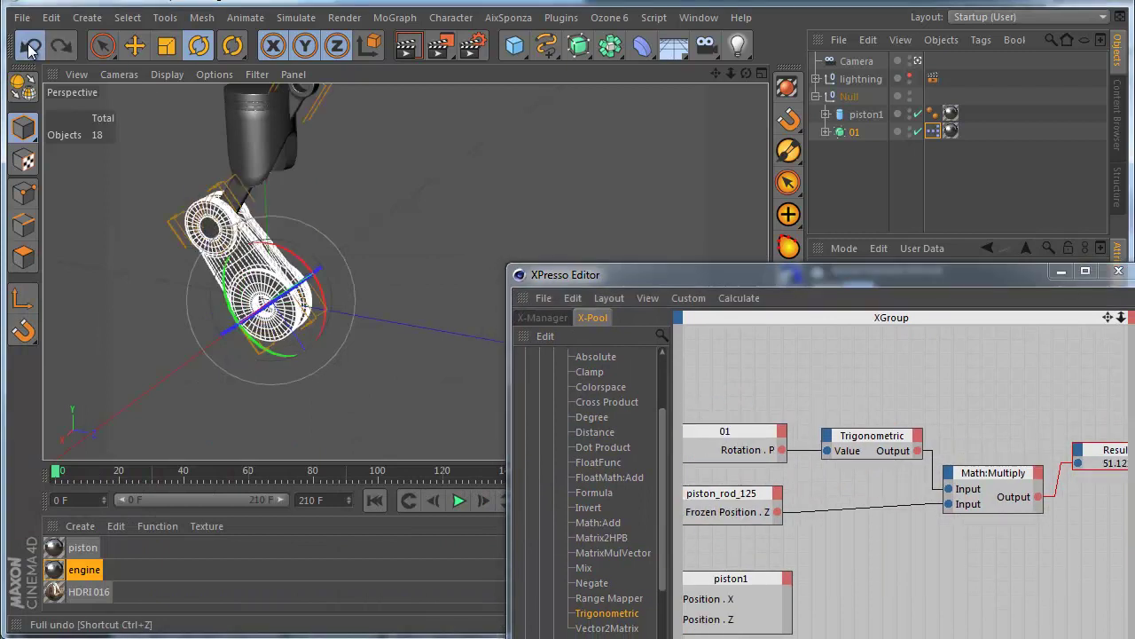
left_click(29, 47)
left_click(29, 47)
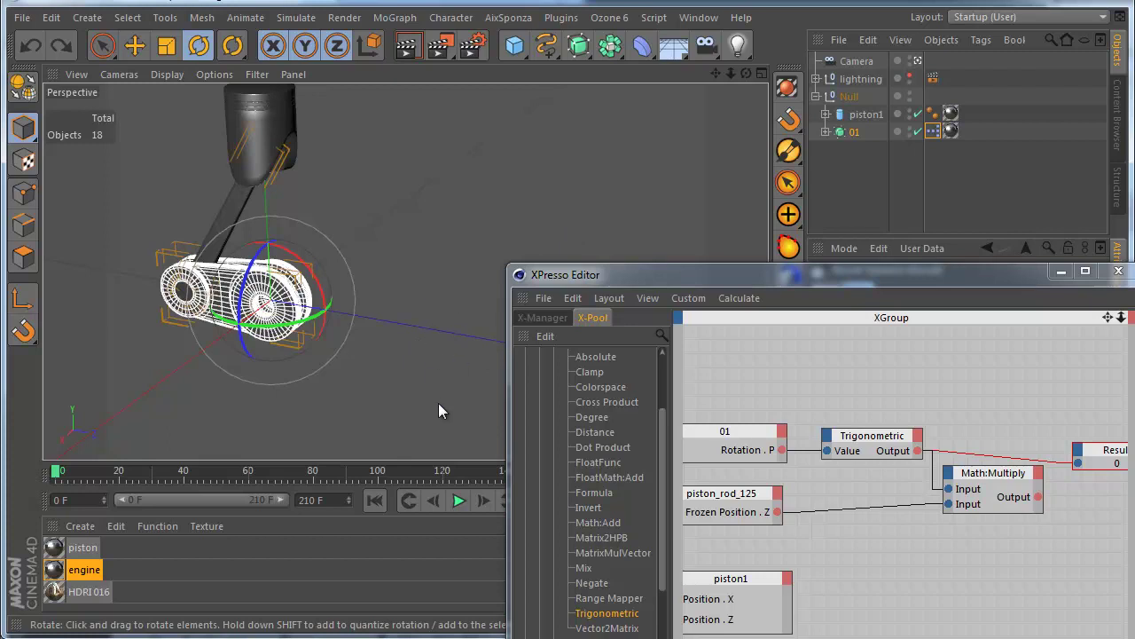
left_click_drag(419, 386, 391, 371)
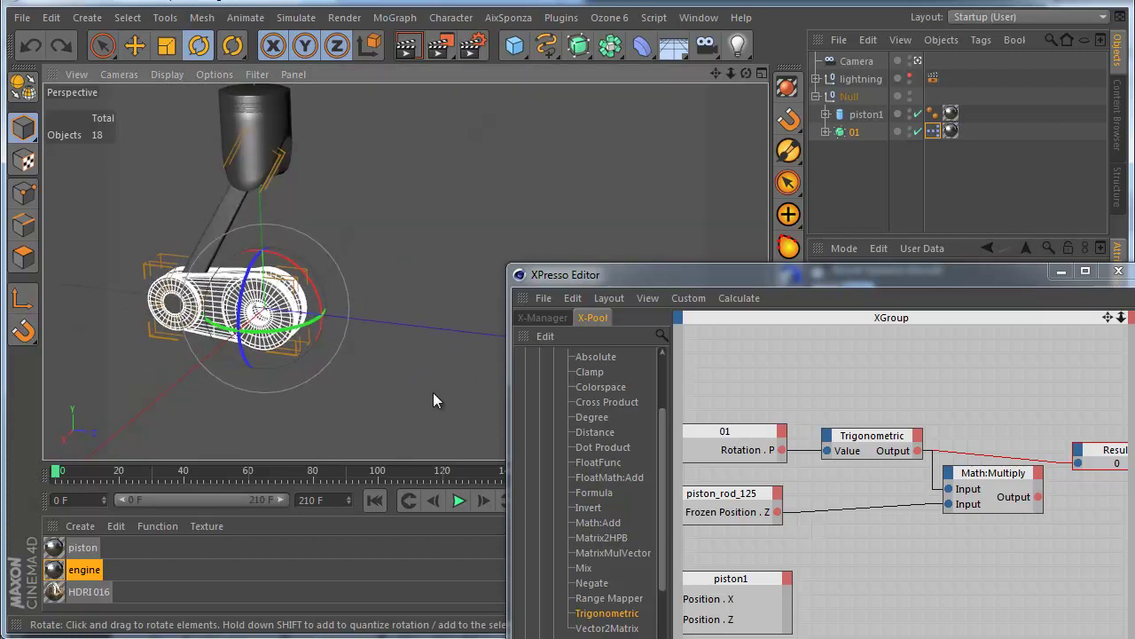
- Align the piston_rod_125 node directly beneath the 01 node in the XPresso graph
left_click_drag(845, 268, 642, 110)
middle_click_drag(700, 391, 660, 406, "alt")
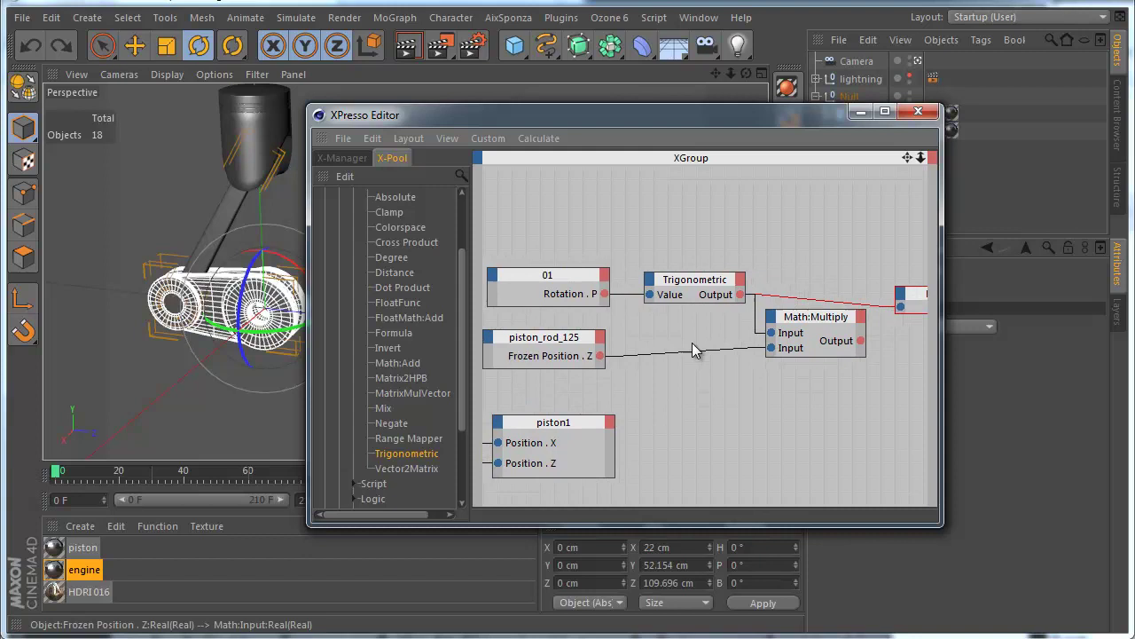
left_click_drag(570, 335, 575, 327)
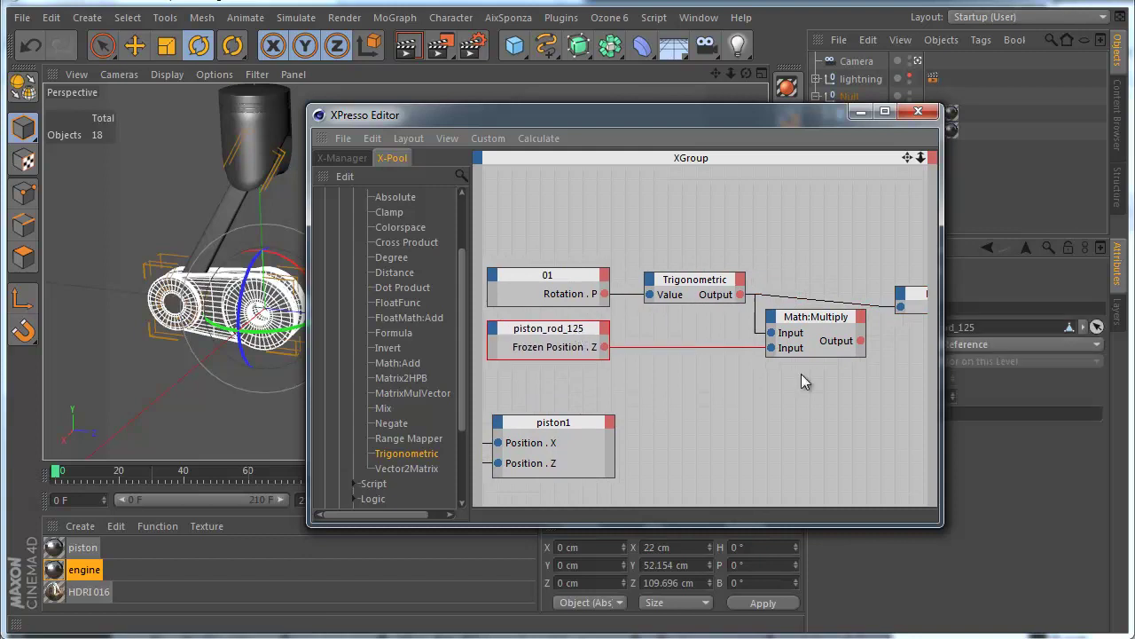
mouse_move(801, 382)
middle_mouse_down("alt")
mouse_move(821, 397)
mouse_move(747, 411)
mouse_move(801, 387)
middle_mouse_up("alt")
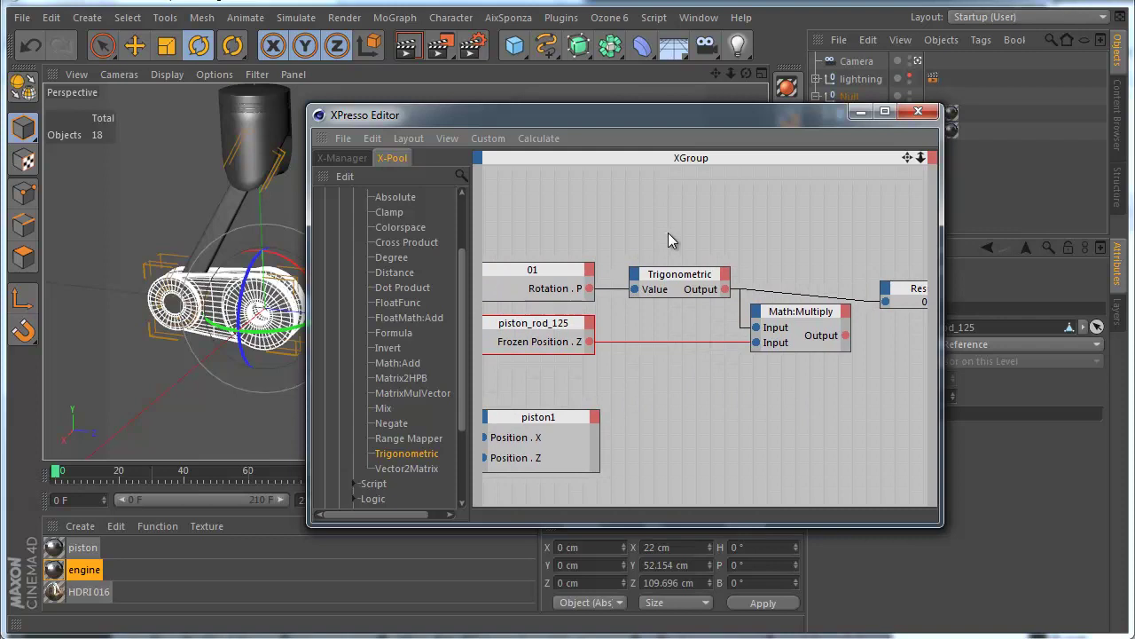
- Duplicate the Trigonometric and Math:Multiply nodes together and place the copies below the originals
left_click_drag(665, 234, 809, 390)
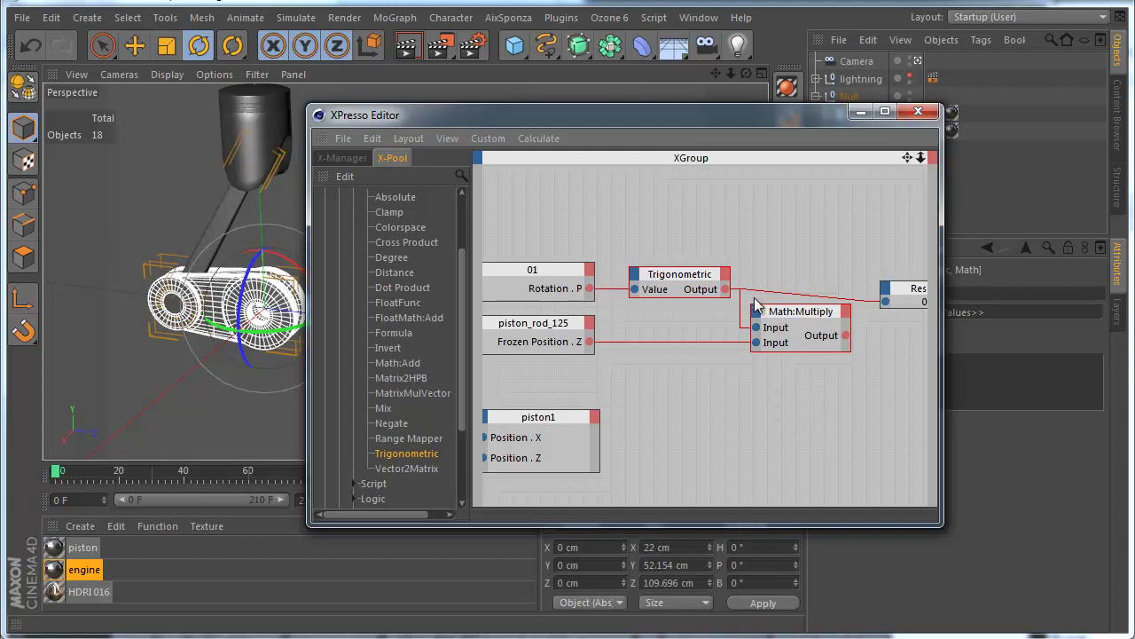
left_click_drag(630, 230, 823, 401)
key("ctrl+c")
key("ctrl+v")
left_click_drag(805, 320, 795, 376)
left_click(692, 344)
left_click_drag(692, 346, 691, 365)
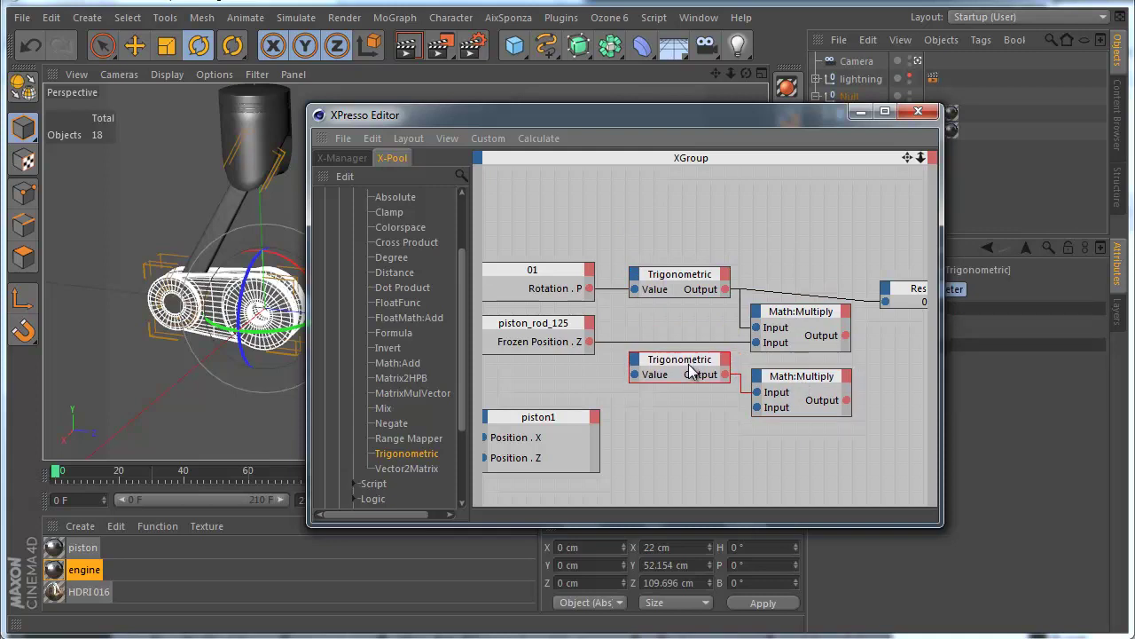
- Set the duplicated Trigonometric node's function to Cos and connect 01's Rotation . P to its Value input
middle_click_drag(784, 442, 699, 406, "alt")
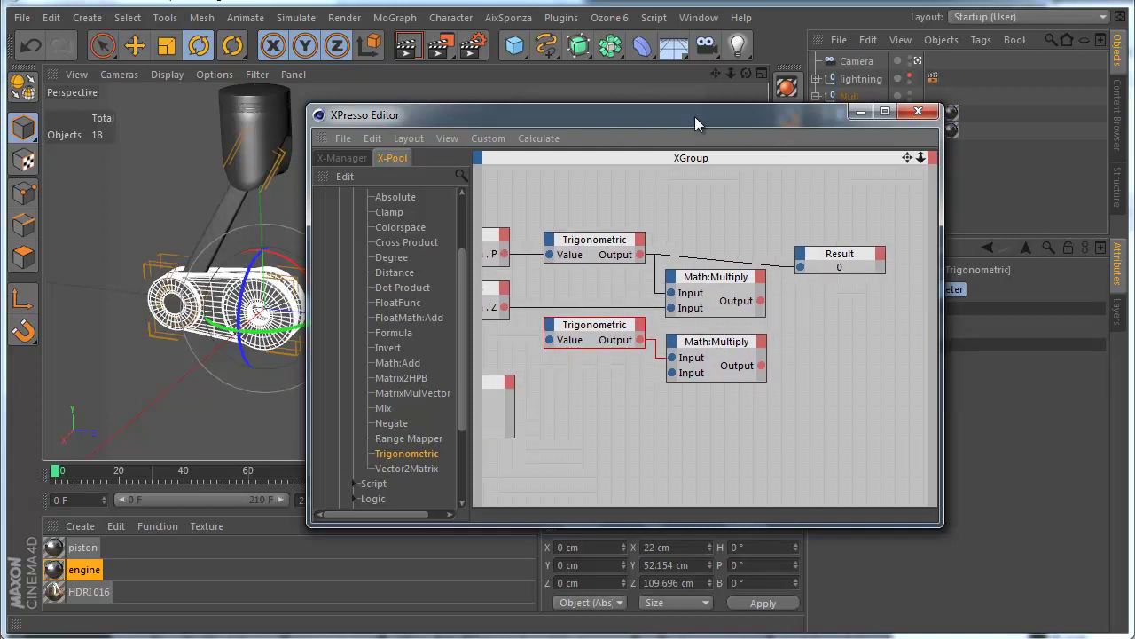
left_click_drag(695, 116, 505, 104)
left_click(913, 330)
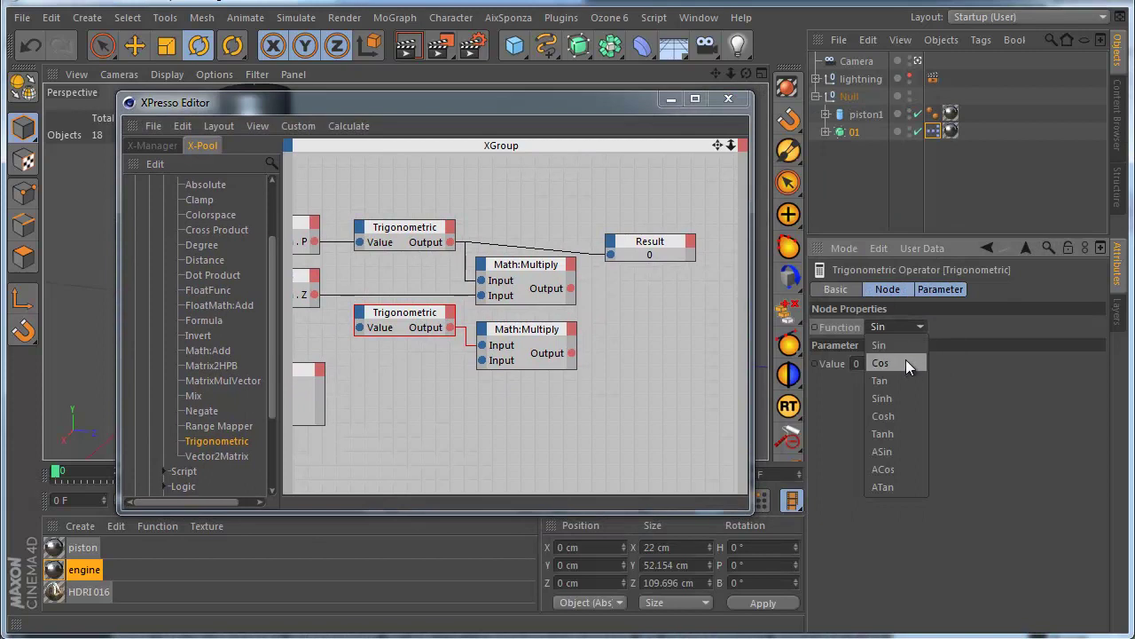
left_click(906, 362)
middle_click_drag(376, 268, 422, 280)
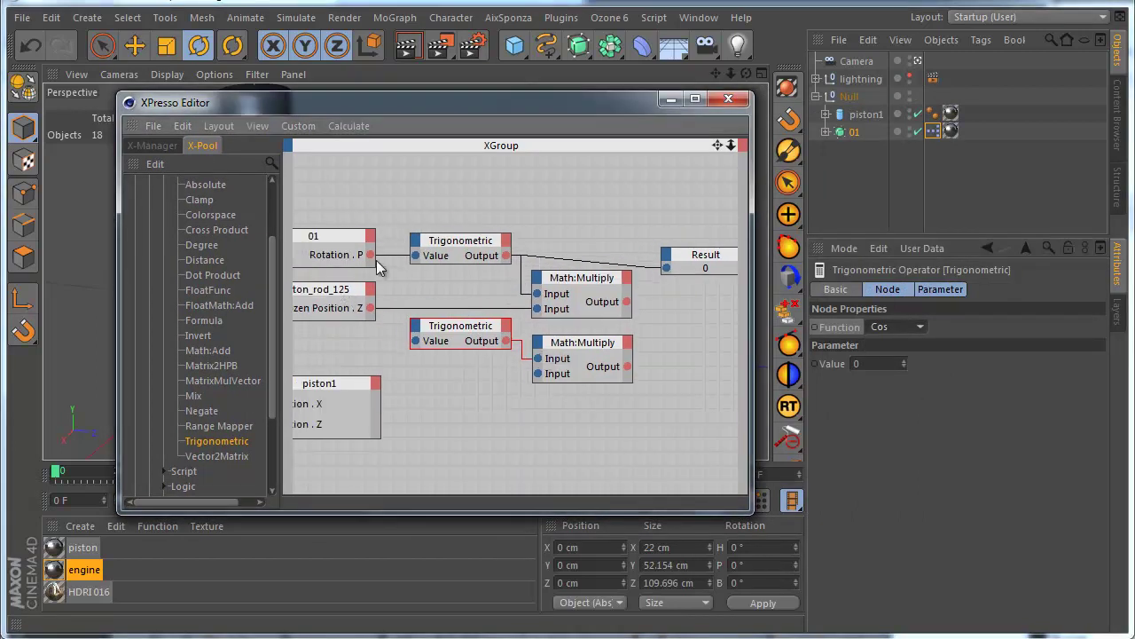
left_click_drag(370, 255, 460, 324)
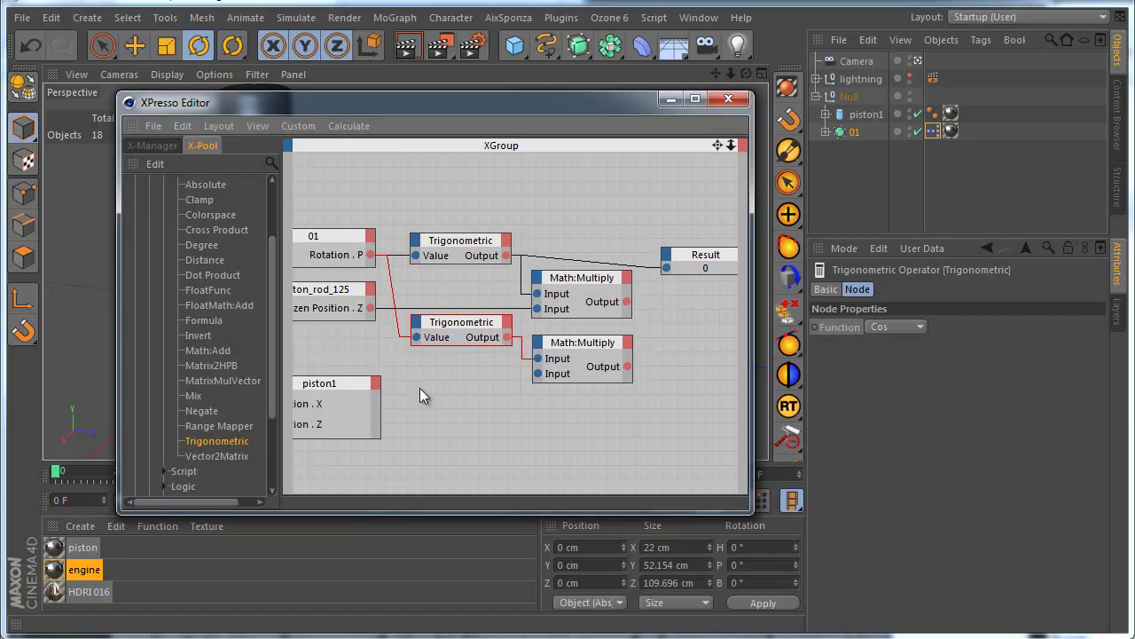
- Move piston_rod_125 slightly down and connect its Frozen Position . Z to the lower Math:Multiply's second input
middle_click_drag(496, 370, 563, 375)
left_click_drag(400, 298, 401, 322)
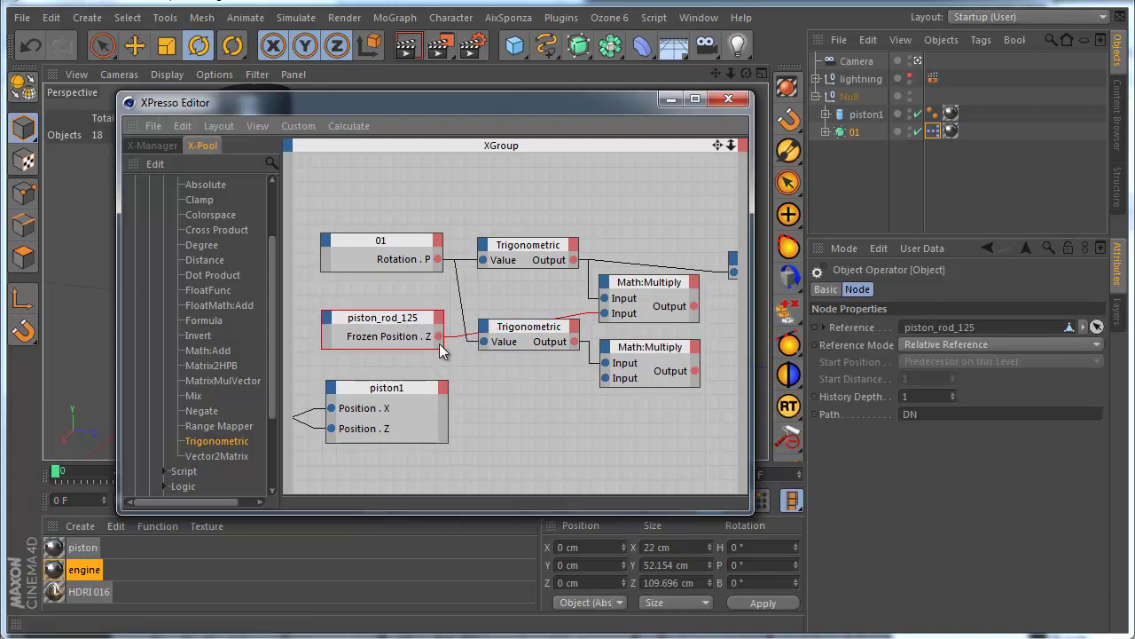
left_click_drag(610, 402, 605, 379)
middle_click_drag(681, 421, 513, 390)
- Feed the lower Math:Multiply output into the Result node, and play the animation briefly to refresh the value
left_click_drag(600, 235, 631, 222)
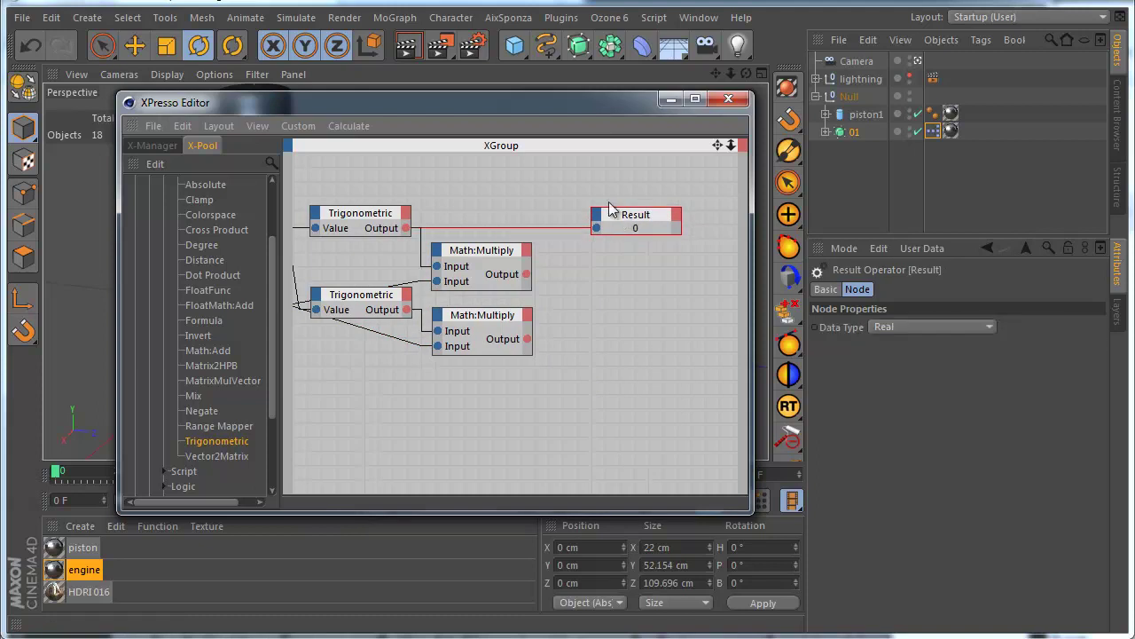
left_click_drag(564, 111, 509, 79)
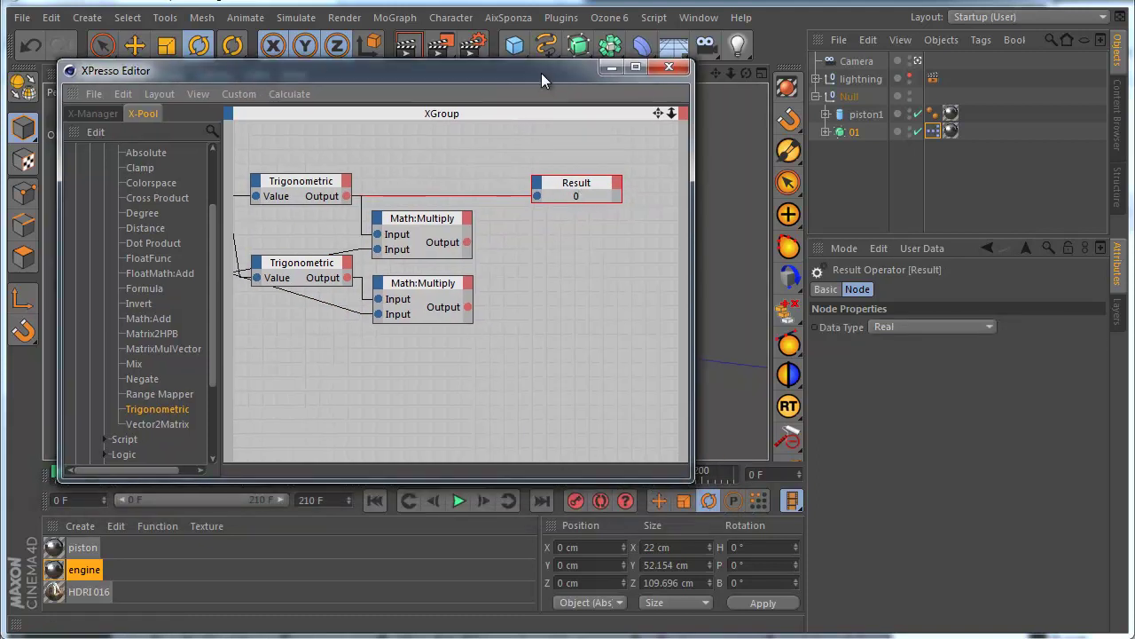
left_click_drag(541, 73, 532, 67)
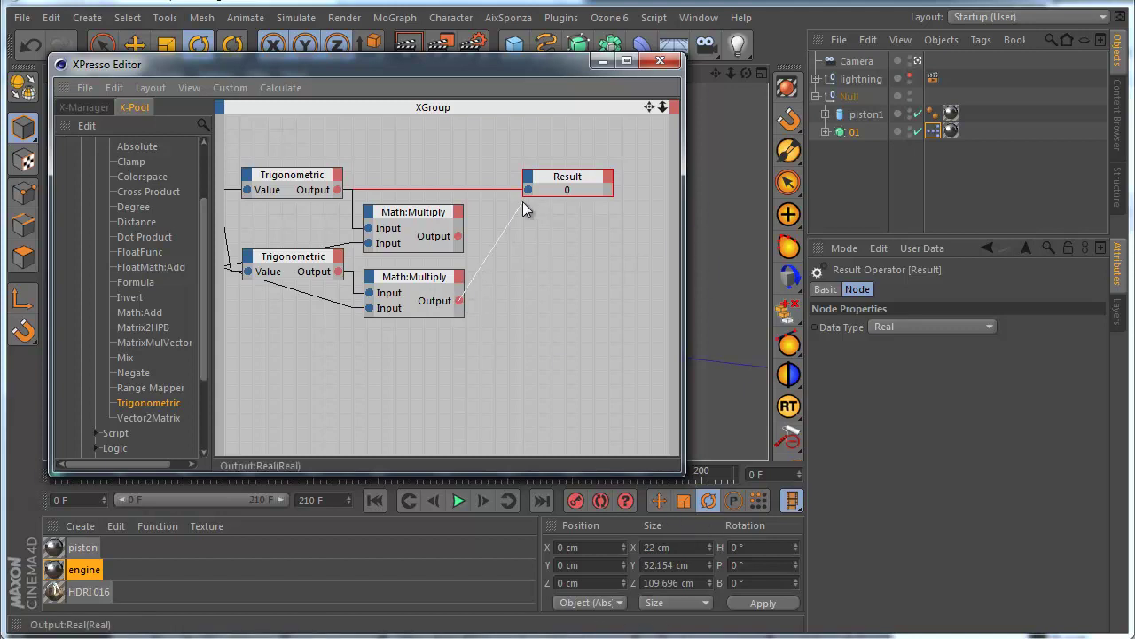
left_click_drag(523, 202, 555, 229)
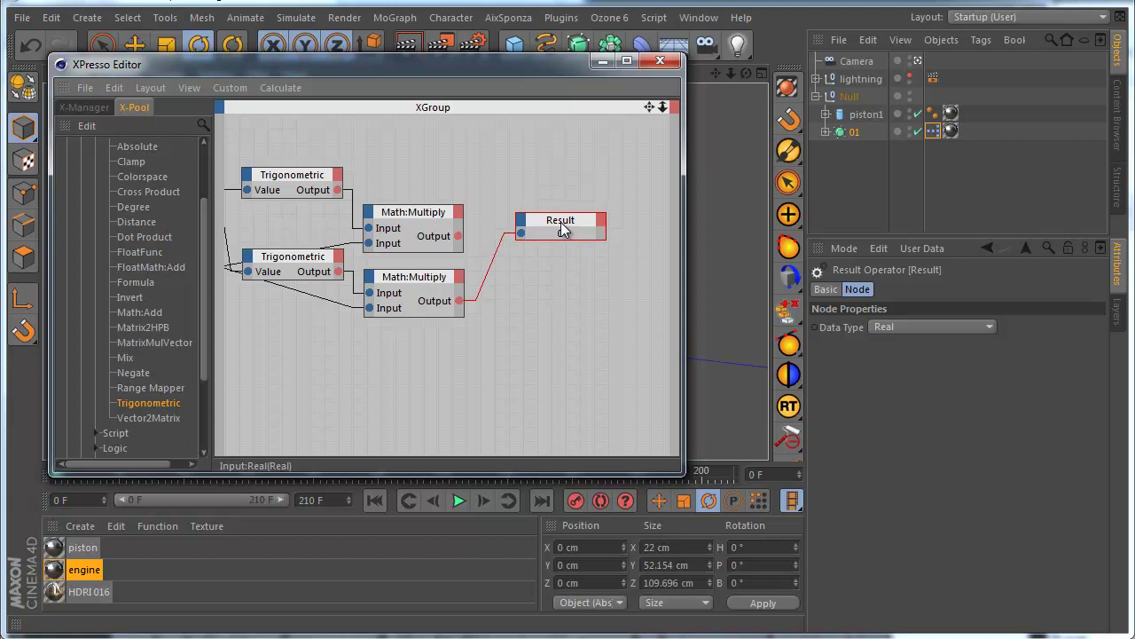
left_click(459, 501)
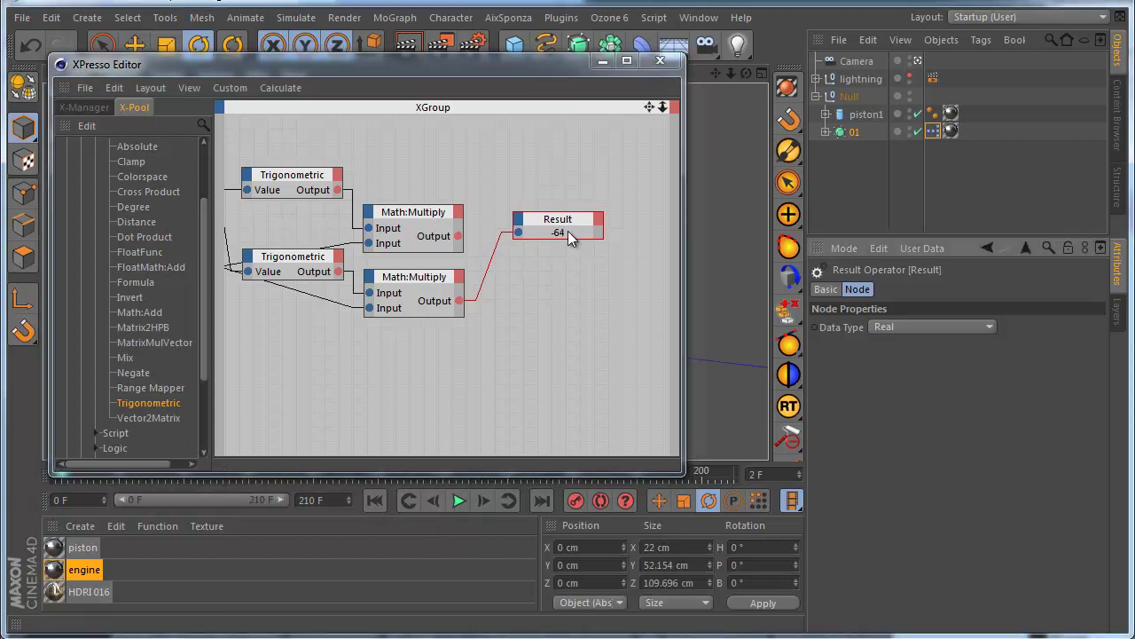
- Rotate object 01 around its pitch axis to test the cosine-based Math:Multiply output, and undo the rotation
left_click_drag(540, 73, 903, 217)
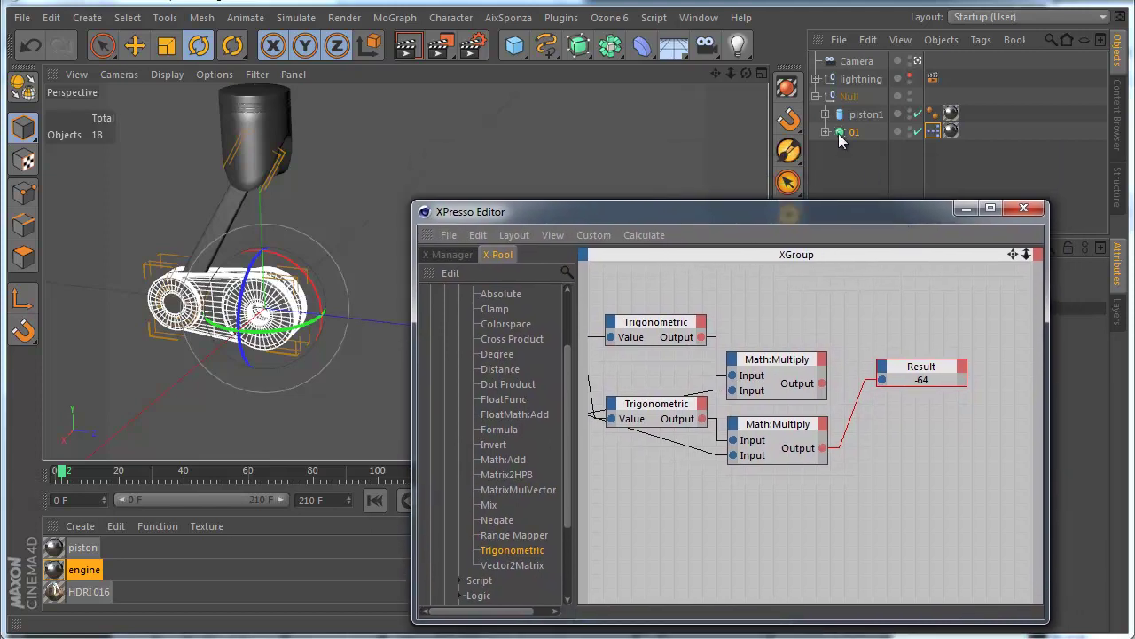
left_click_drag(282, 270, 316, 300)
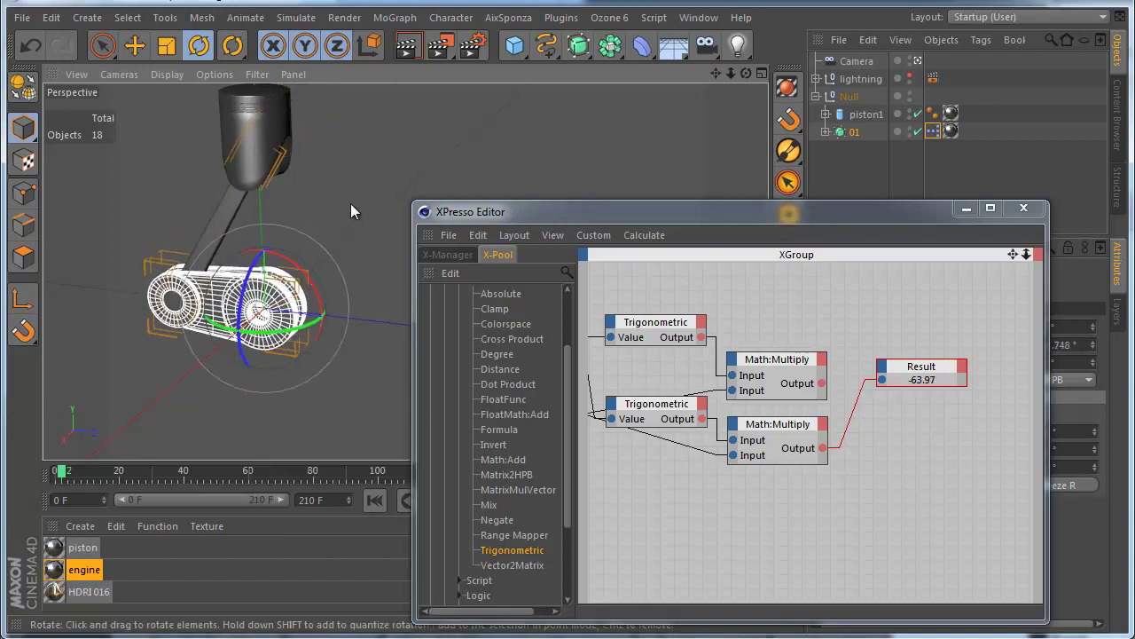
left_click(32, 45)
left_click(32, 44)
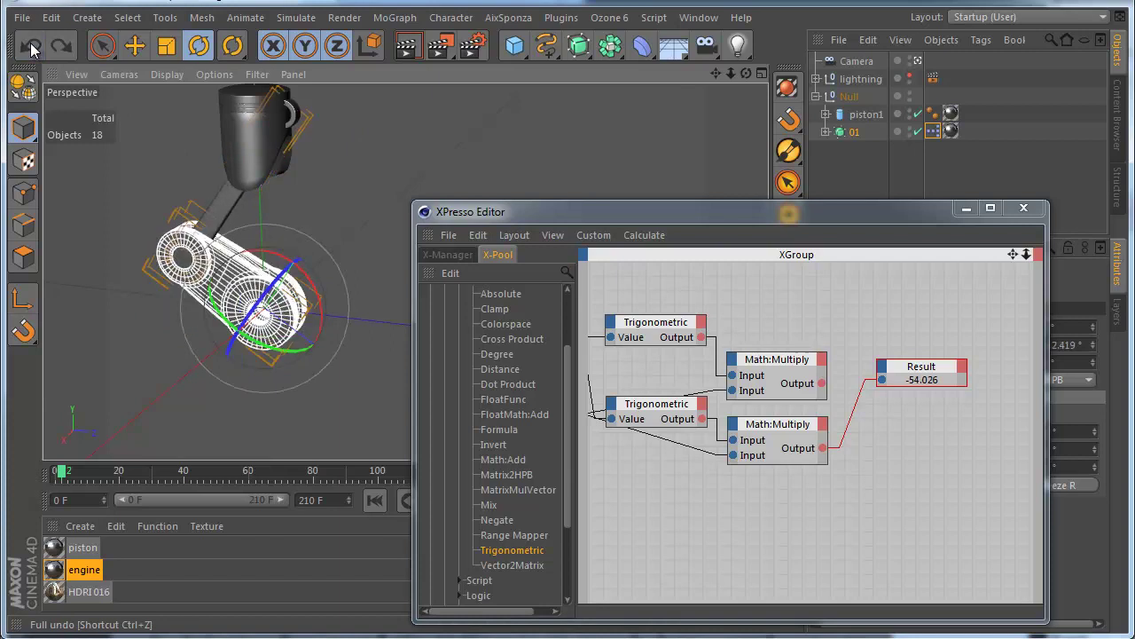
left_click(32, 45)
left_click(32, 45)
left_click(32, 45)
left_click(32, 44)
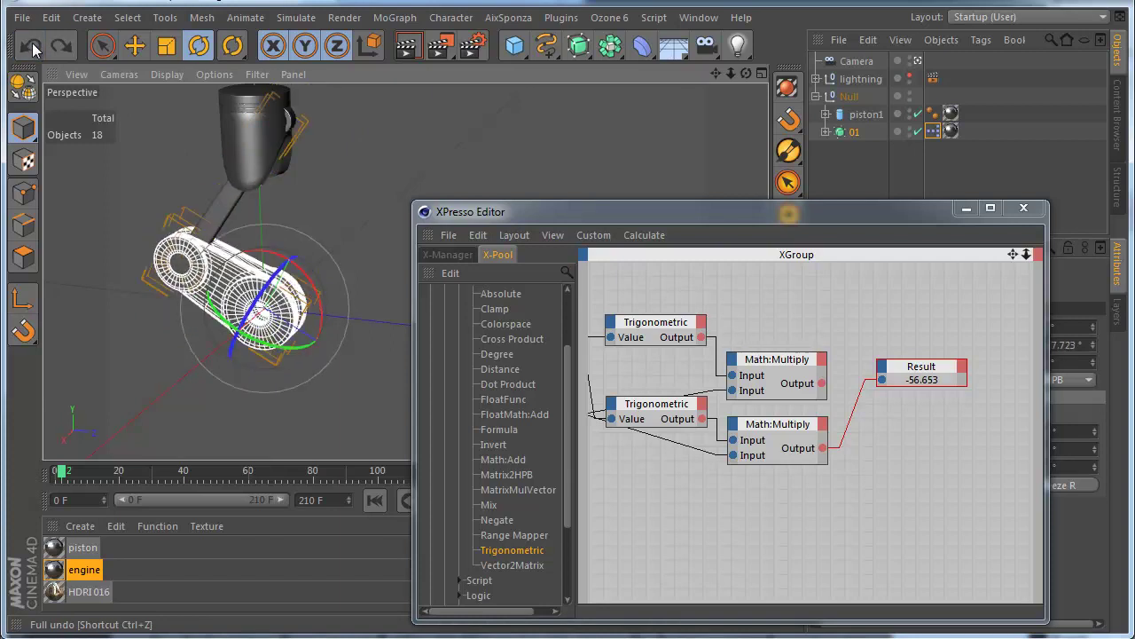
left_click(32, 44)
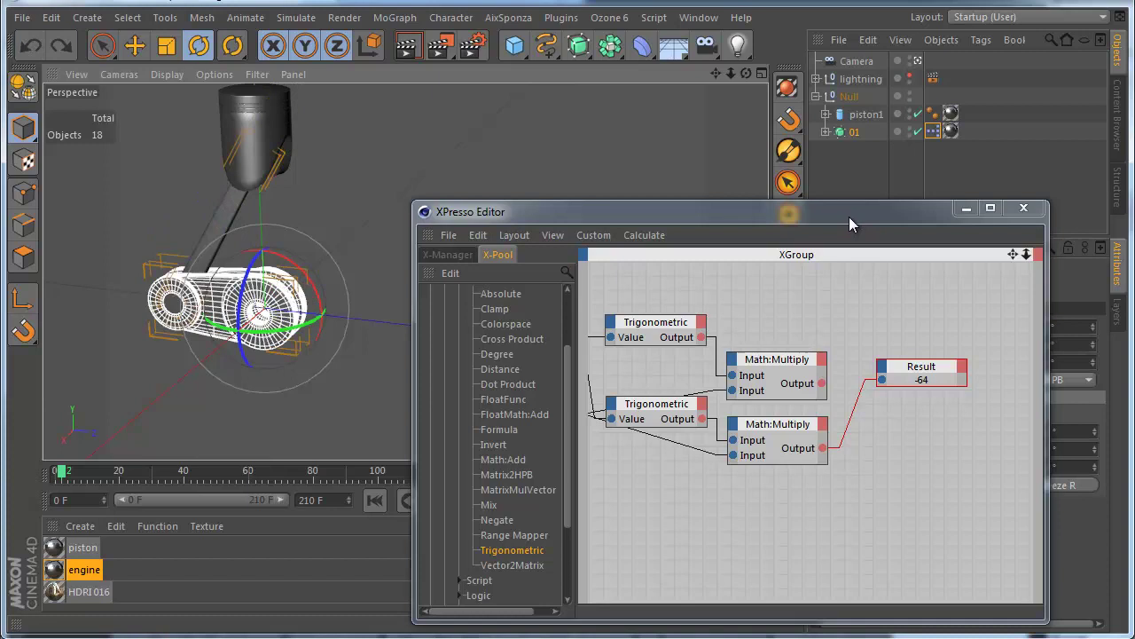
- Move the Constant and piston1 nodes together farther down to make room below the calculation nodes
middle_click_drag(777, 454, 977, 405, "alt")
middle_click_drag(779, 442, 907, 422)
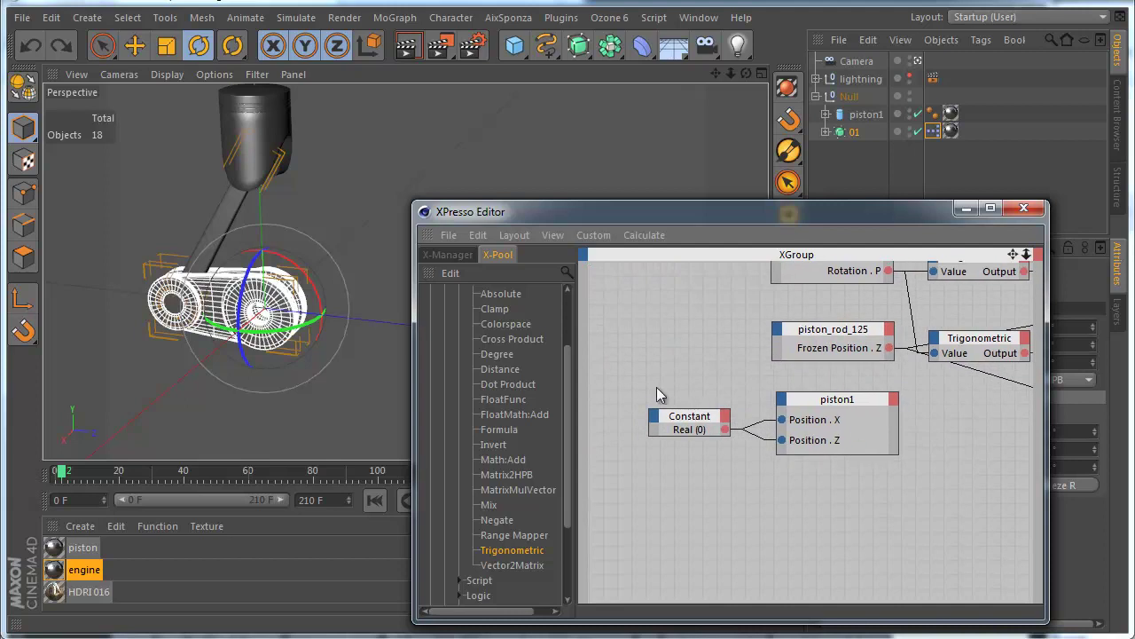
left_click_drag(656, 387, 874, 479)
middle_click_drag(874, 479, 774, 412)
left_click_drag(723, 397, 791, 467)
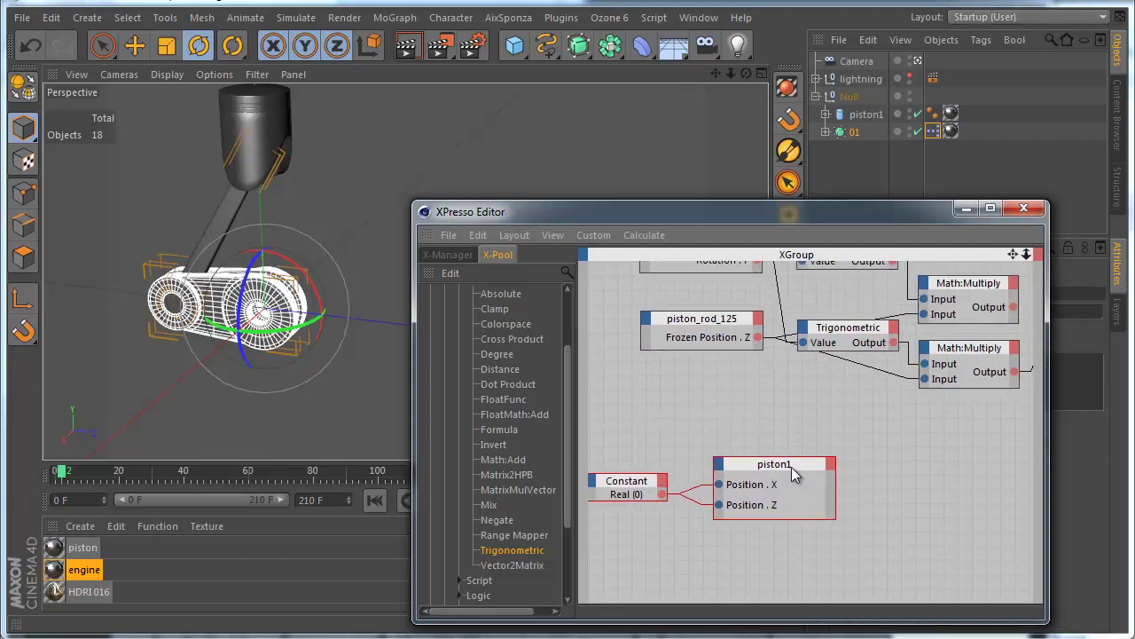
middle_click_drag(928, 446, 809, 507)
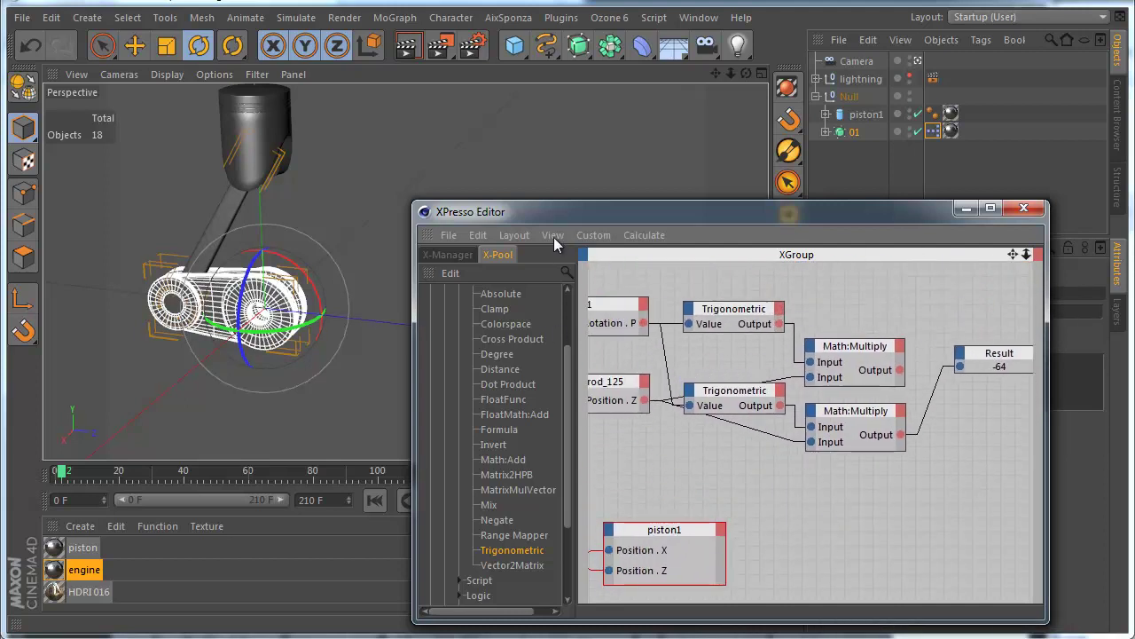
- Enlarge the XPresso Editor window and add a Formula node below the lower Math:Multiply node
left_click_drag(582, 215, 579, 184)
left_click_drag(407, 388, 316, 383)
middle_click_drag(790, 435, 818, 439)
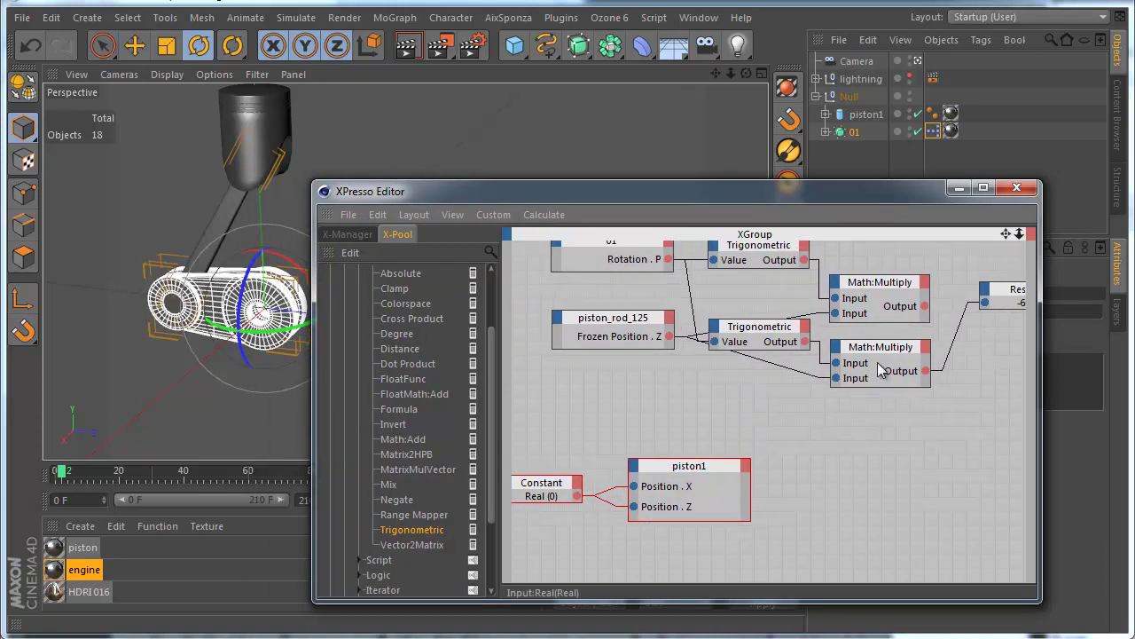
middle_click_drag(859, 502, 770, 474)
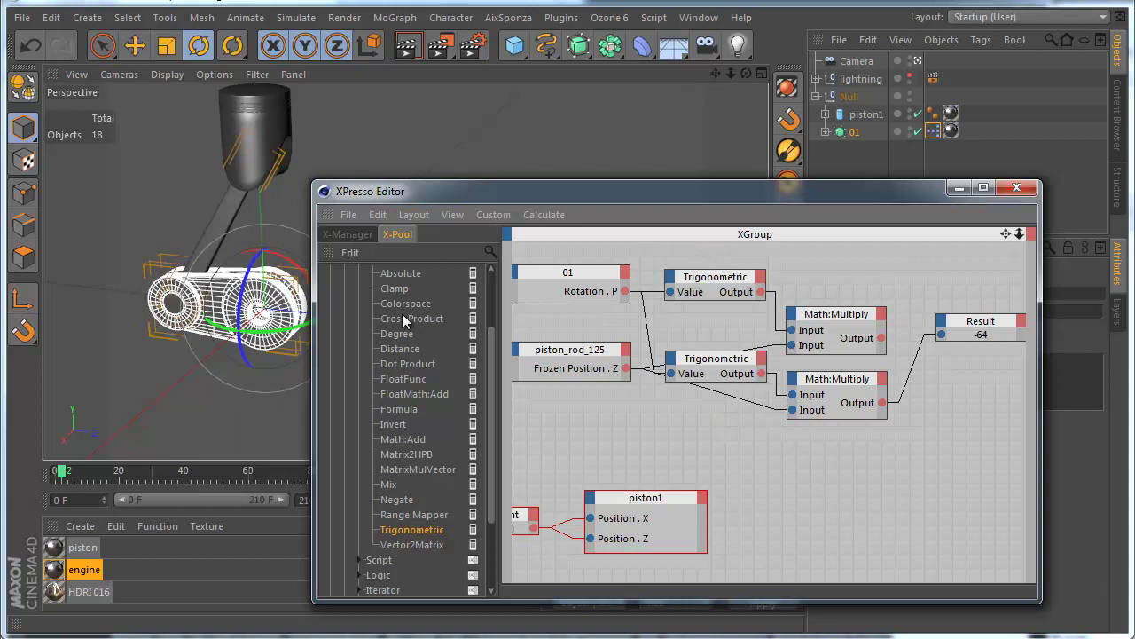
left_click_drag(411, 415, 830, 458)
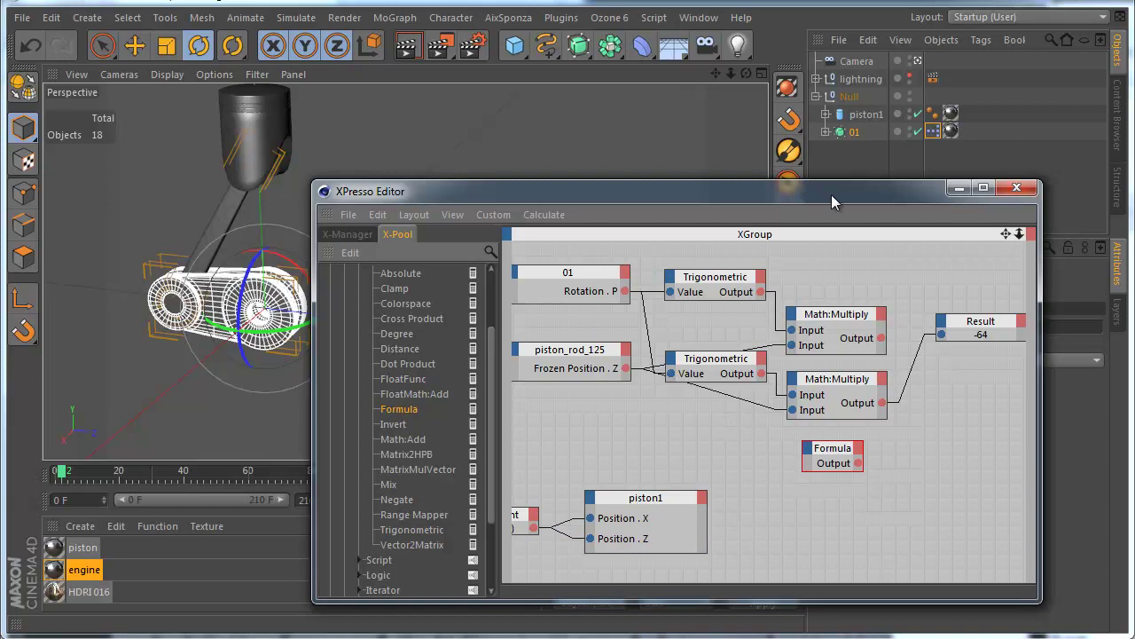
left_click_drag(831, 194, 540, 68)
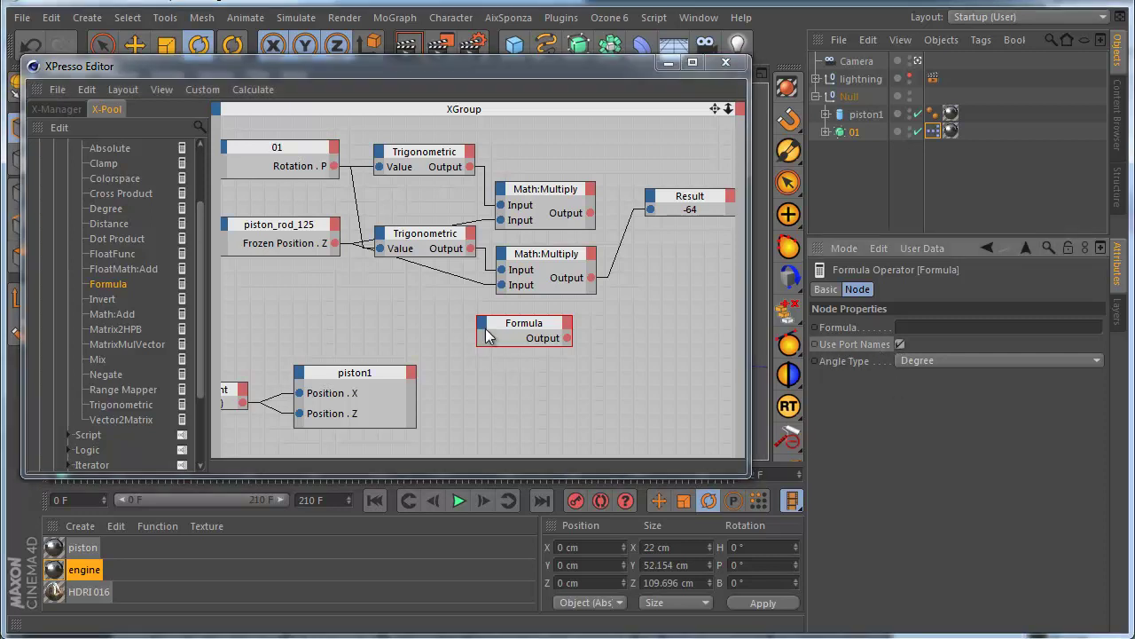
- Enlarge the Formula node and add two Value input ports to it
left_click(501, 348)
left_click_drag(504, 346, 503, 371)
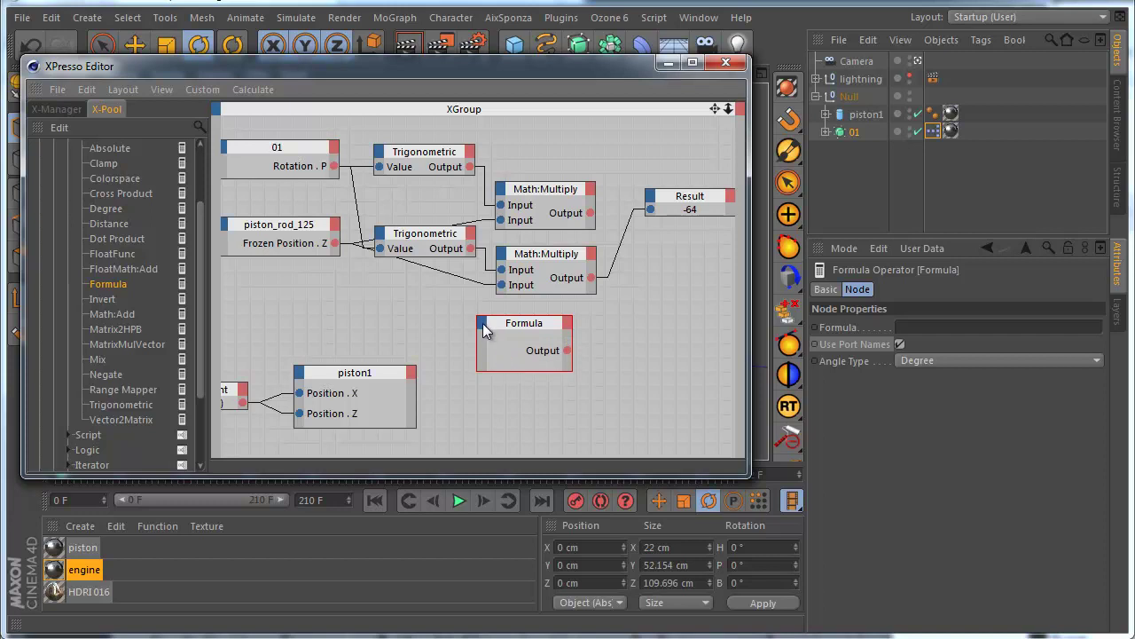
left_click(483, 323)
left_click(494, 337)
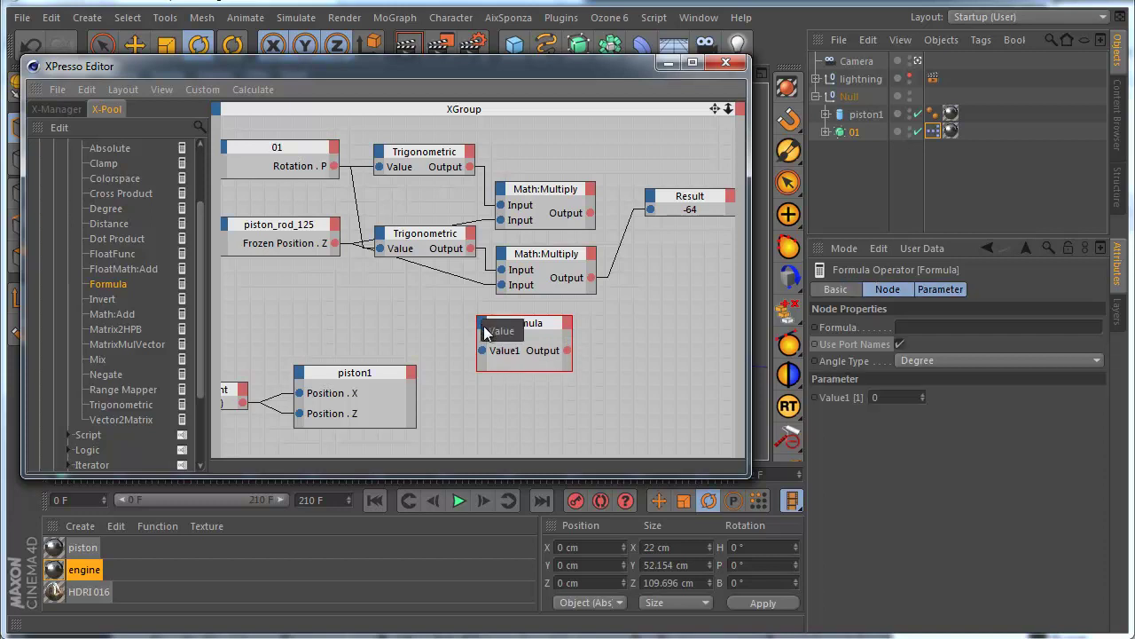
left_click(489, 331)
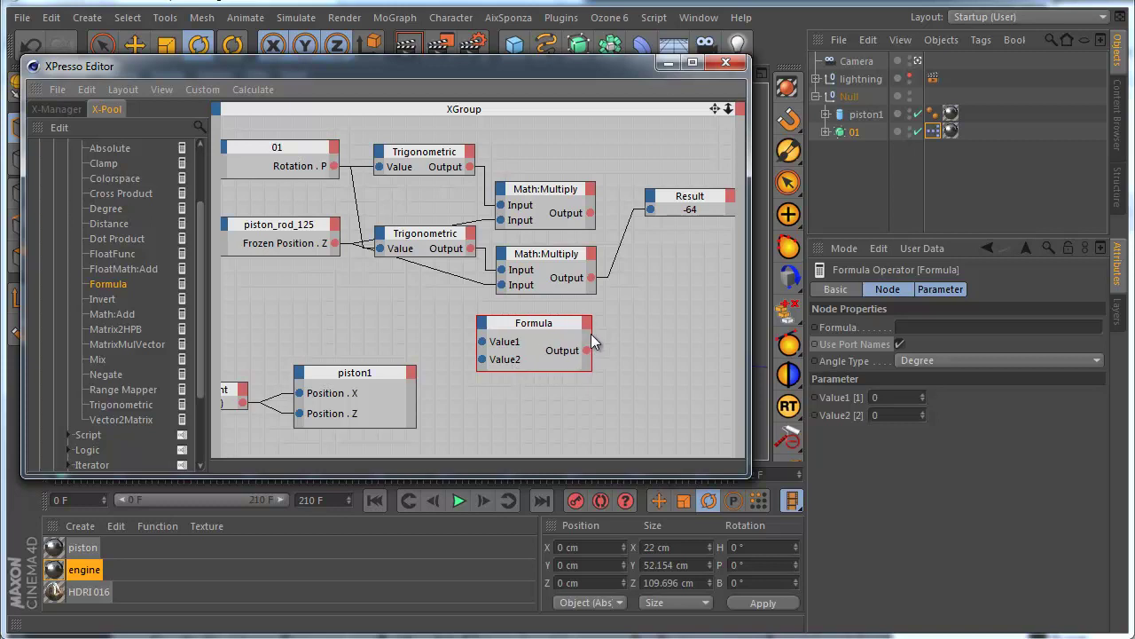
- Move the XPresso Editor clear of the crank and rod in the viewport, and expand object 01's hierarchy
left_click_drag(551, 334, 586, 331)
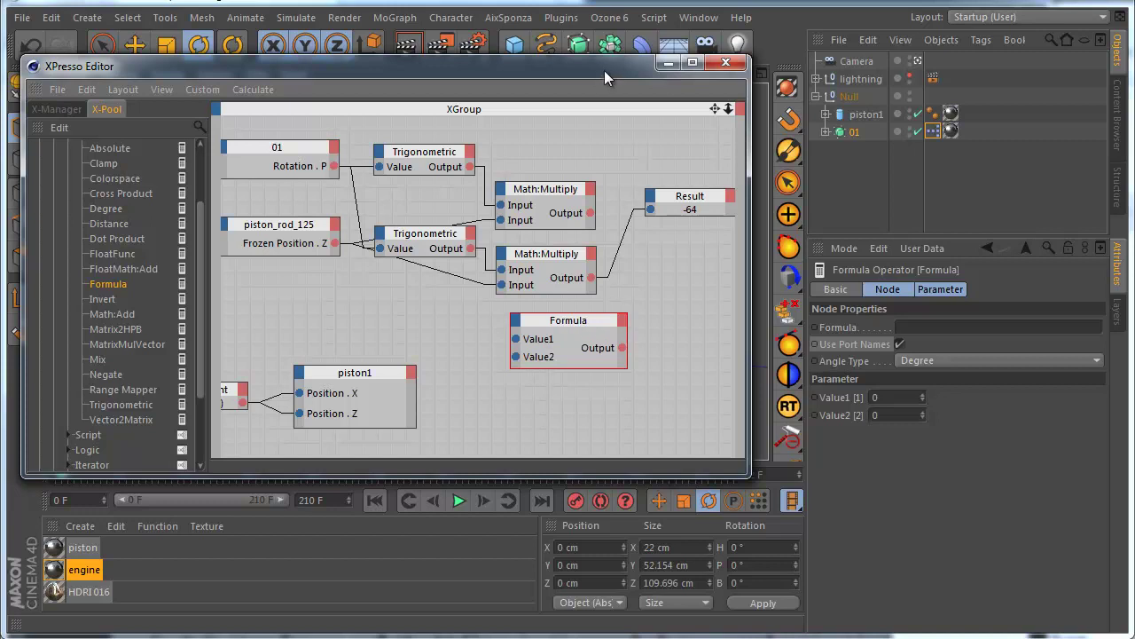
left_click_drag(604, 71, 698, 315)
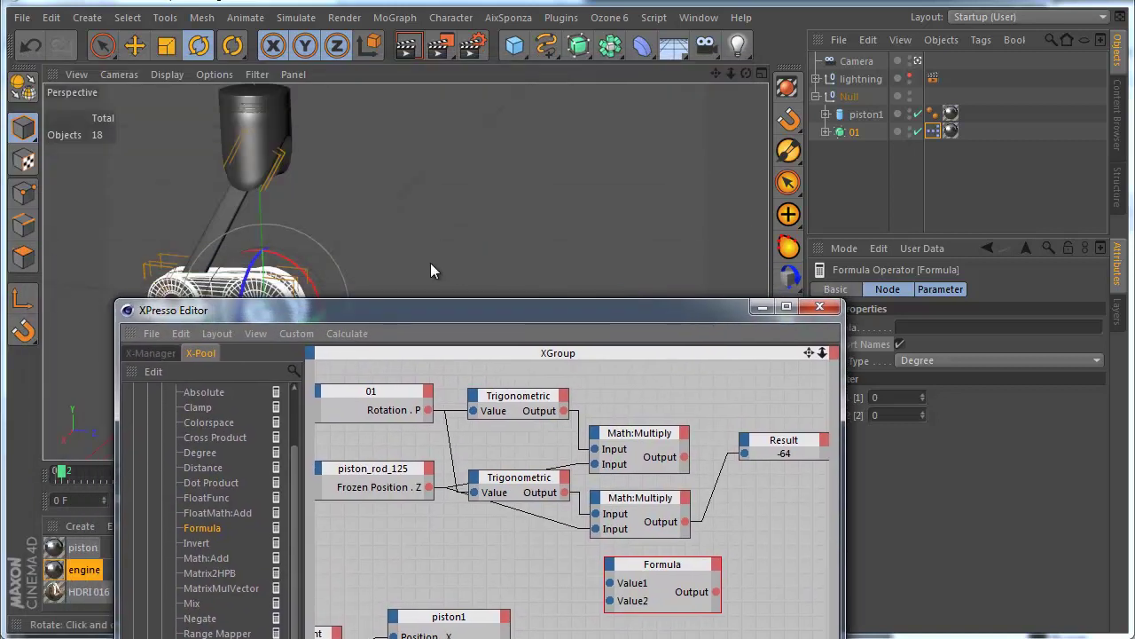
left_click_drag(430, 262, 484, 237, "alt")
middle_click_drag(274, 240, 377, 207, "alt")
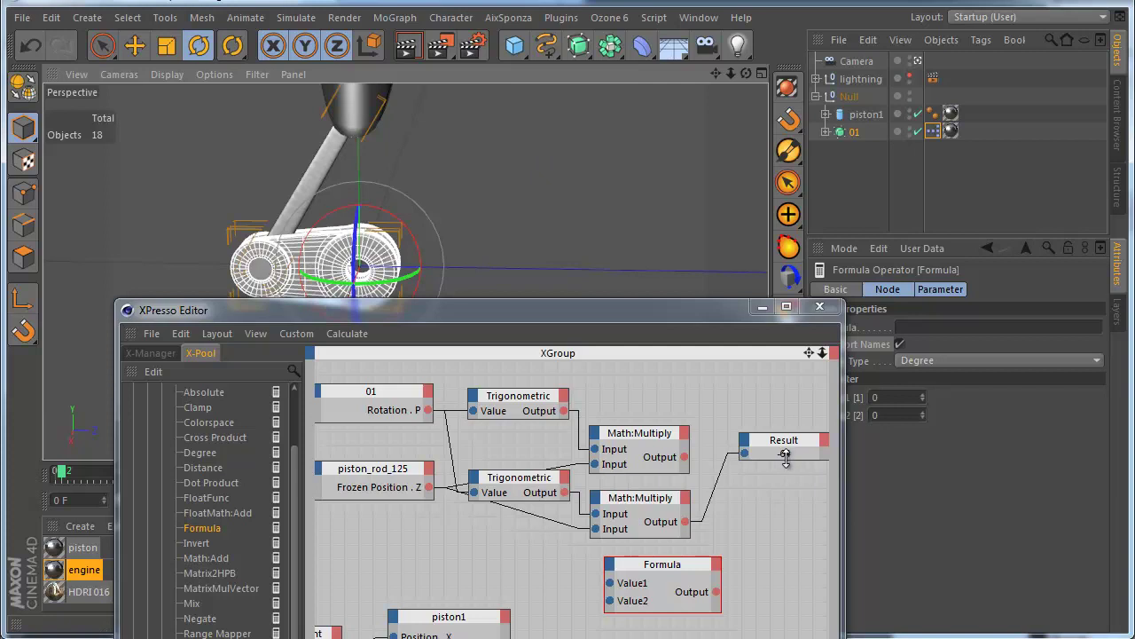
middle_click_drag(392, 268, 394, 264, "alt")
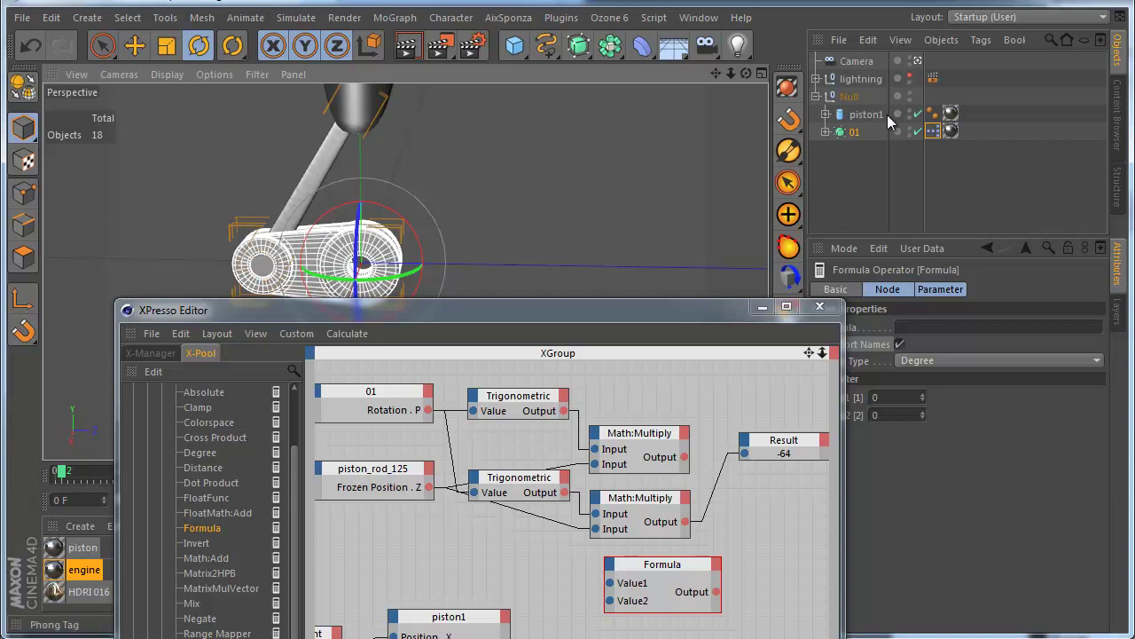
left_click(826, 131)
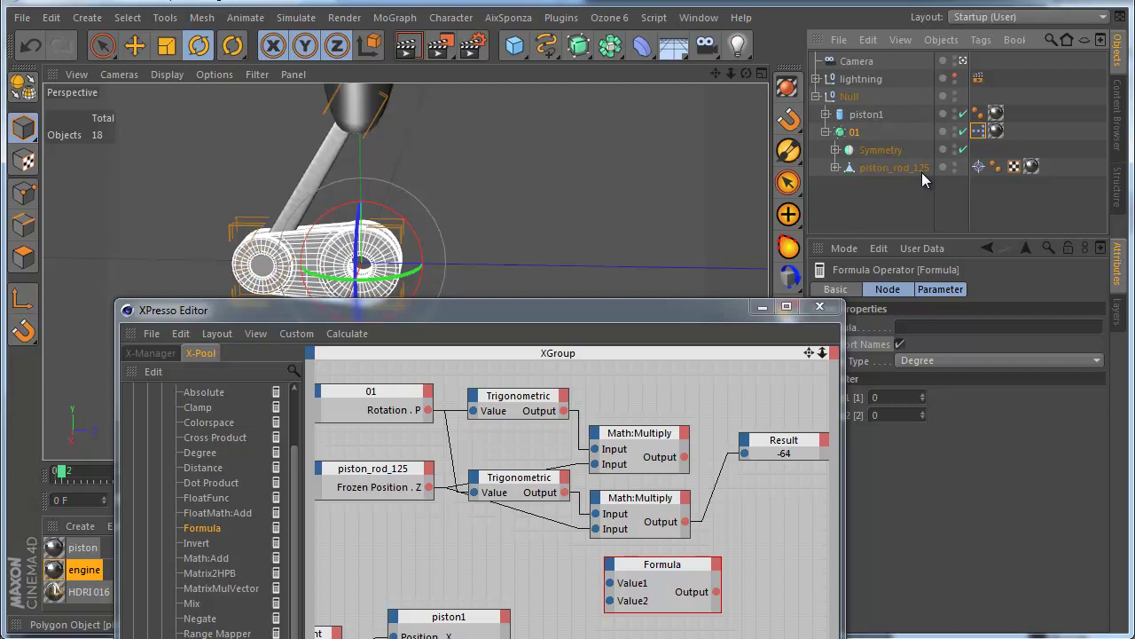
- Spread out the nodes, placing Formula beyond the lower Math:Multiply, Result between them, and the upper Math:Multiply farther up
middle_click_drag(708, 523, 568, 468)
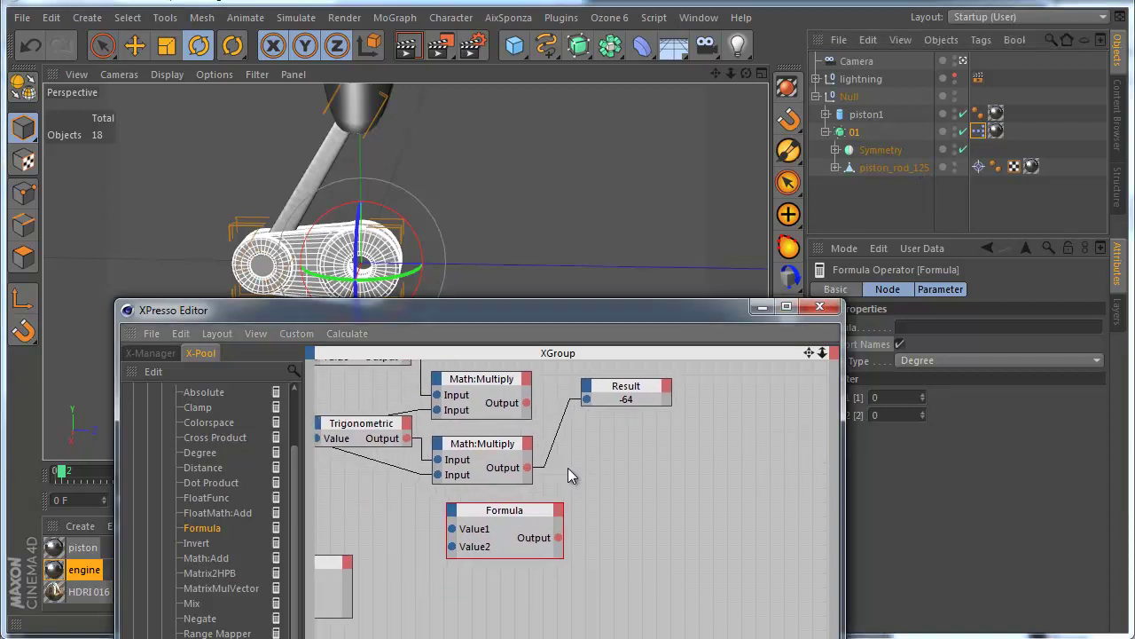
left_click_drag(503, 516, 704, 469)
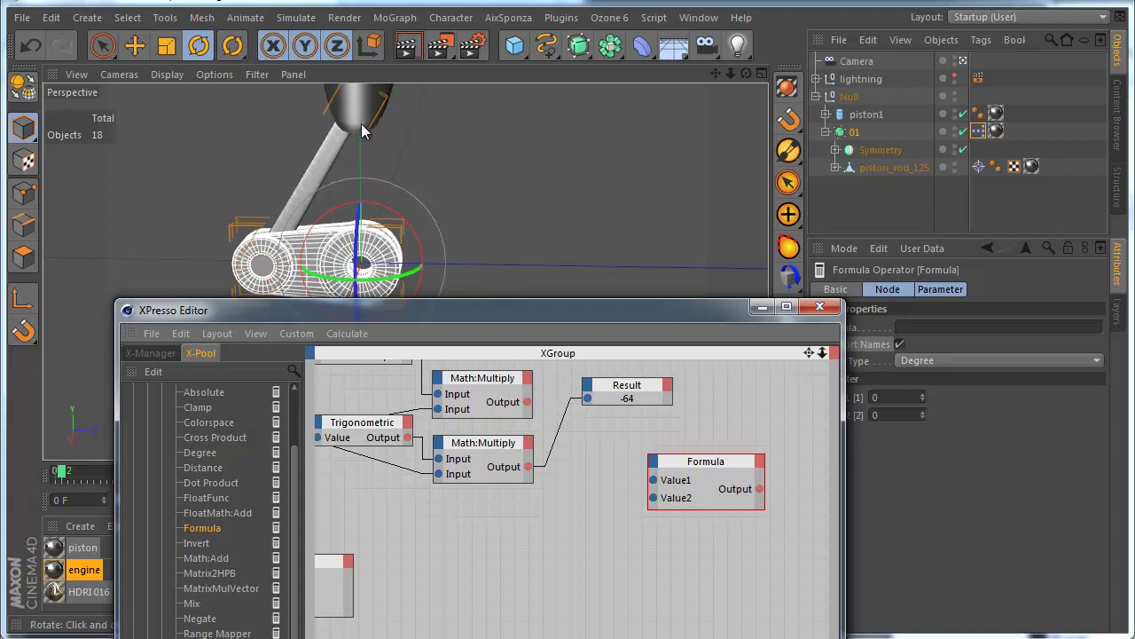
middle_click_drag(436, 237, 435, 223, "alt")
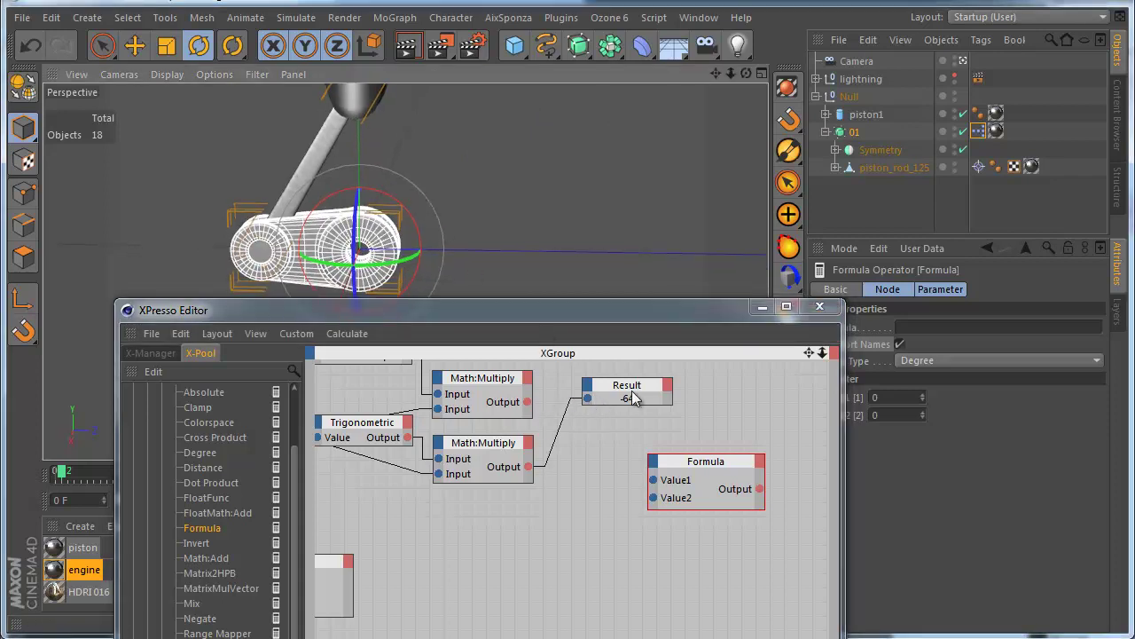
left_click_drag(632, 383, 625, 440)
middle_click_drag(545, 416, 596, 489, "alt")
left_click_drag(546, 461, 574, 428)
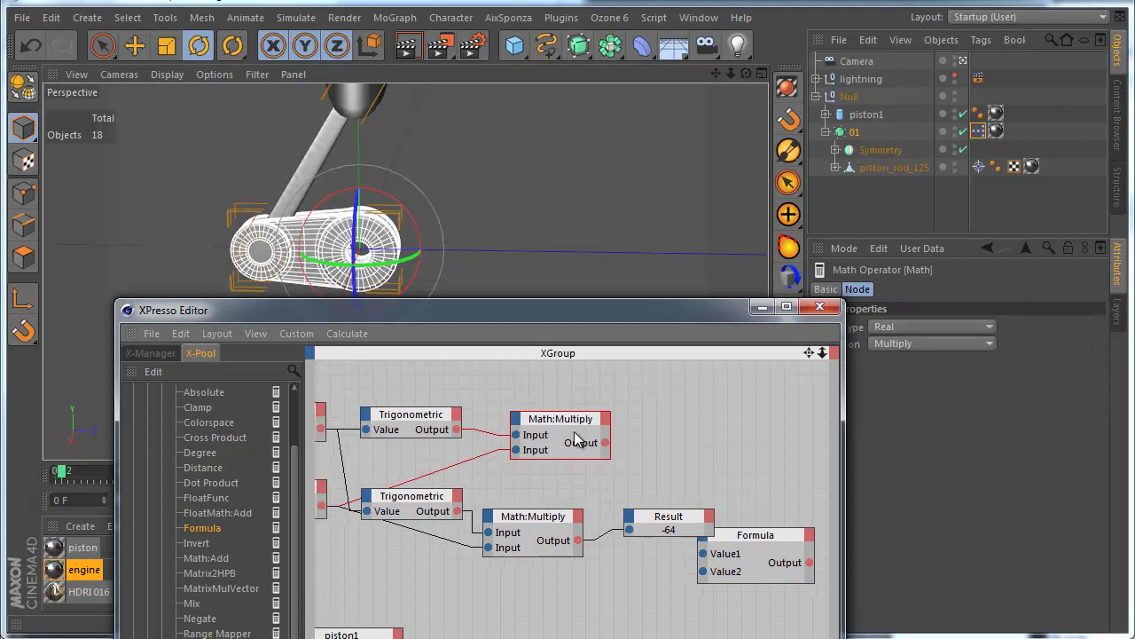
- Uncover the whole piston in the viewport and move the Result node below the Formula node, leaving Formula beside the lower Math:Multiply
middle_click_drag(489, 205, 500, 244, "alt")
left_click_drag(502, 317, 509, 362)
left_click_drag(477, 228, 390, 180, "alt")
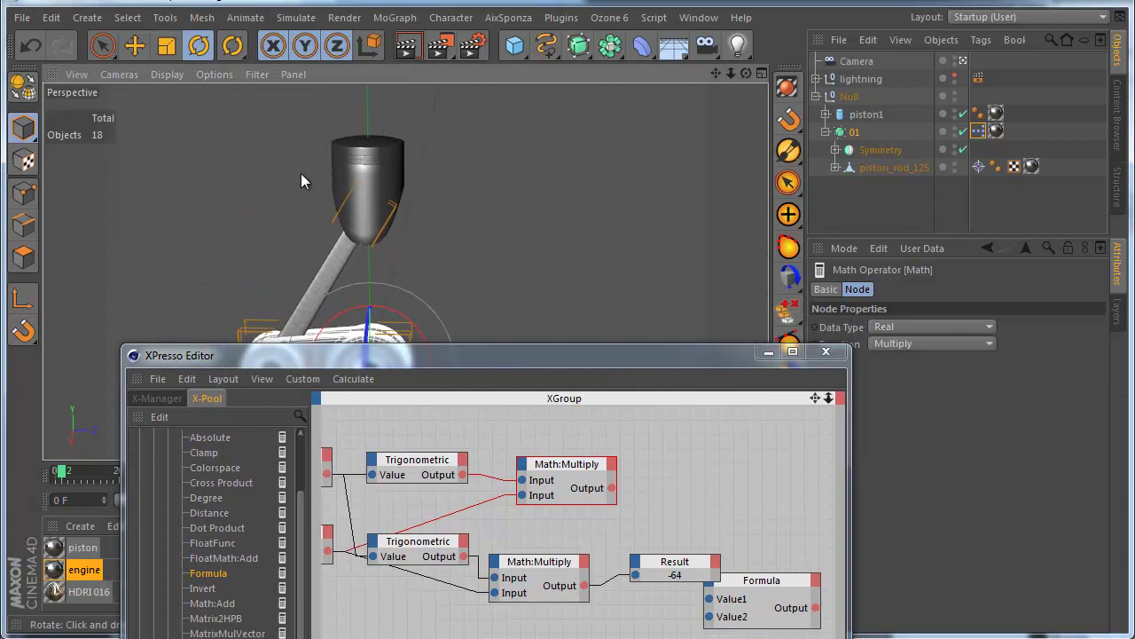
middle_click_drag(712, 497, 695, 394)
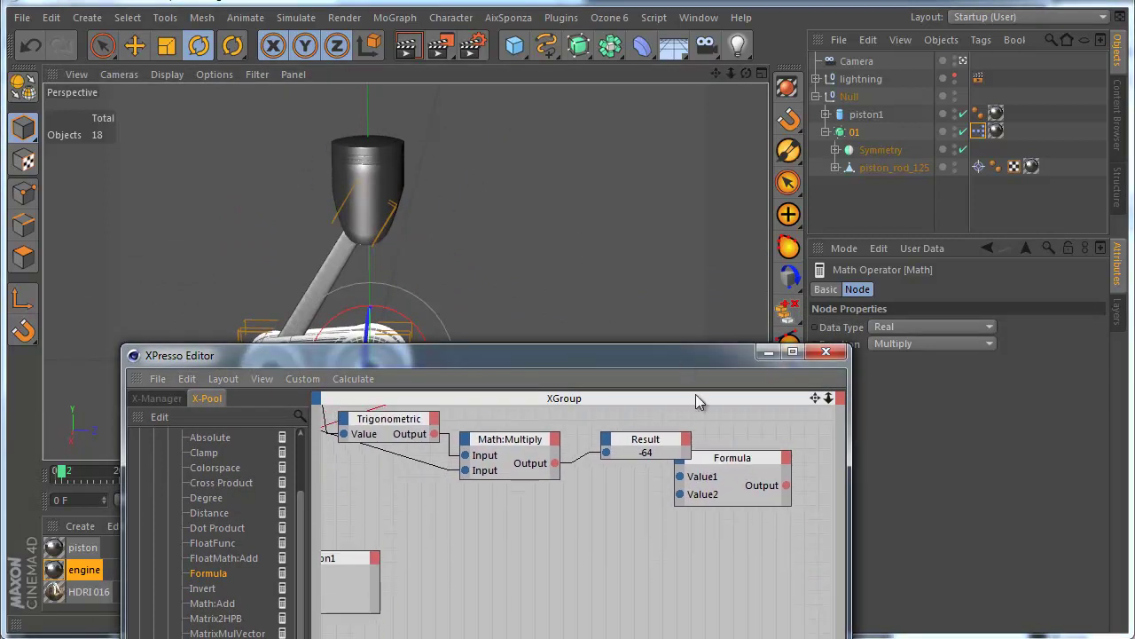
left_click_drag(645, 455, 625, 541)
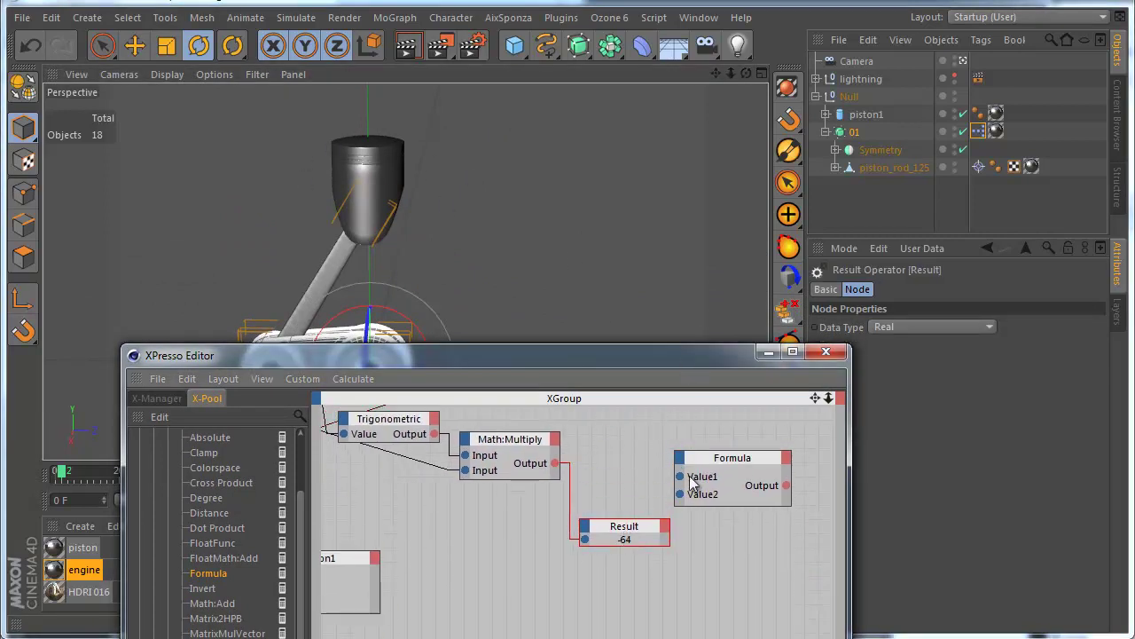
left_click_drag(724, 462, 693, 448)
middle_click_drag(565, 508, 689, 542)
- Add a Constant node between the two Math:Multiply nodes and set its value to 125
right_click(646, 437)
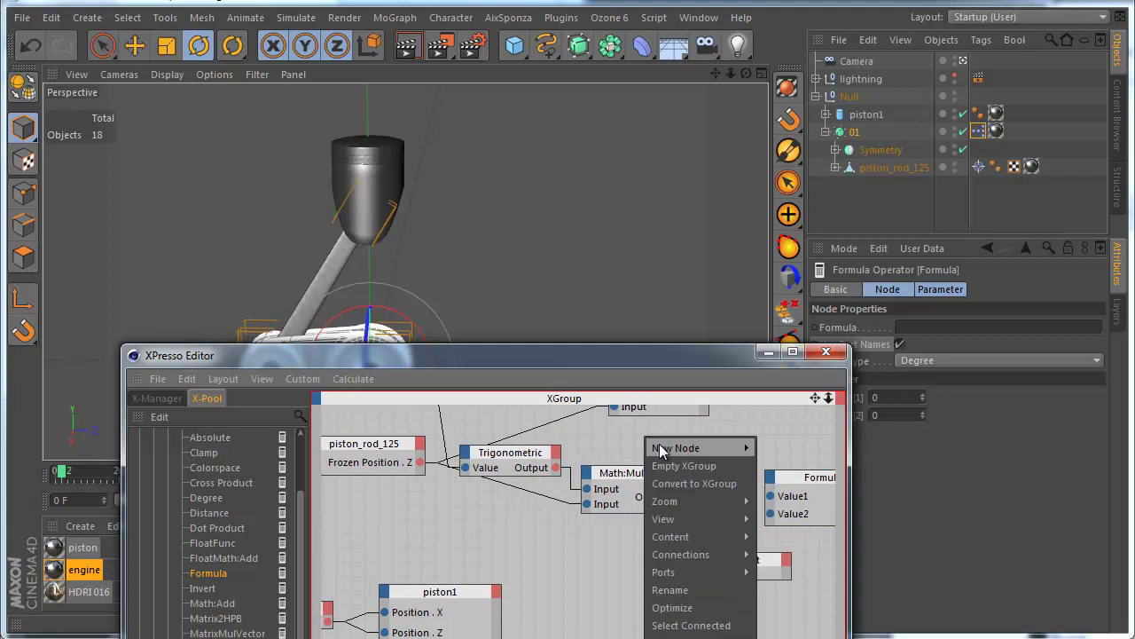
mouse_move(659, 446)
mouse_move(796, 446)
mouse_move(867, 449)
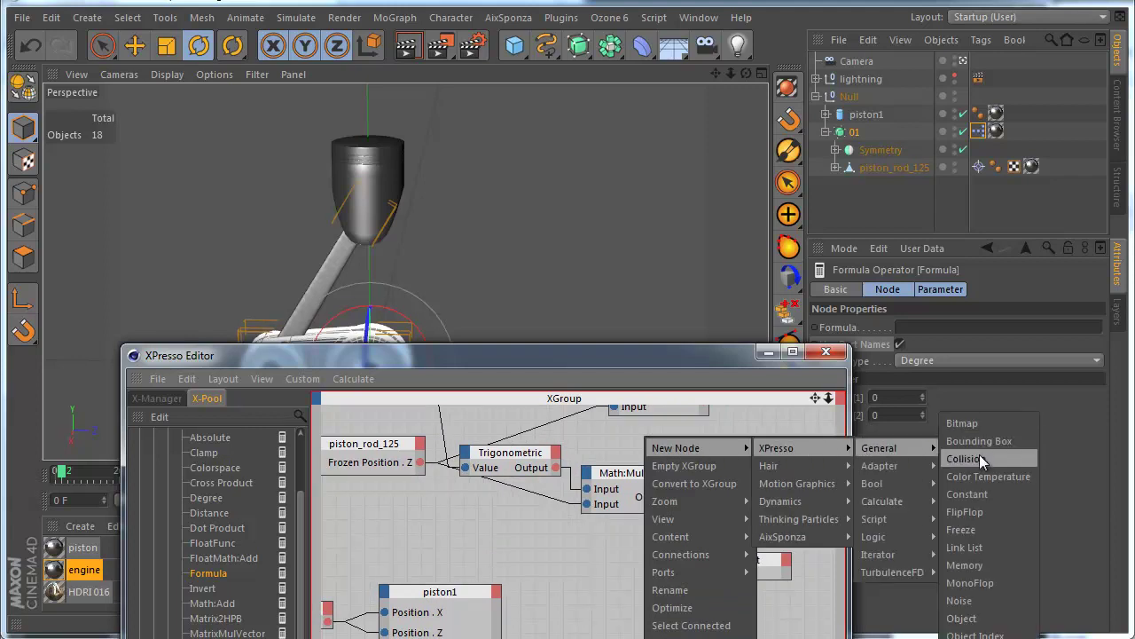
left_click(976, 494)
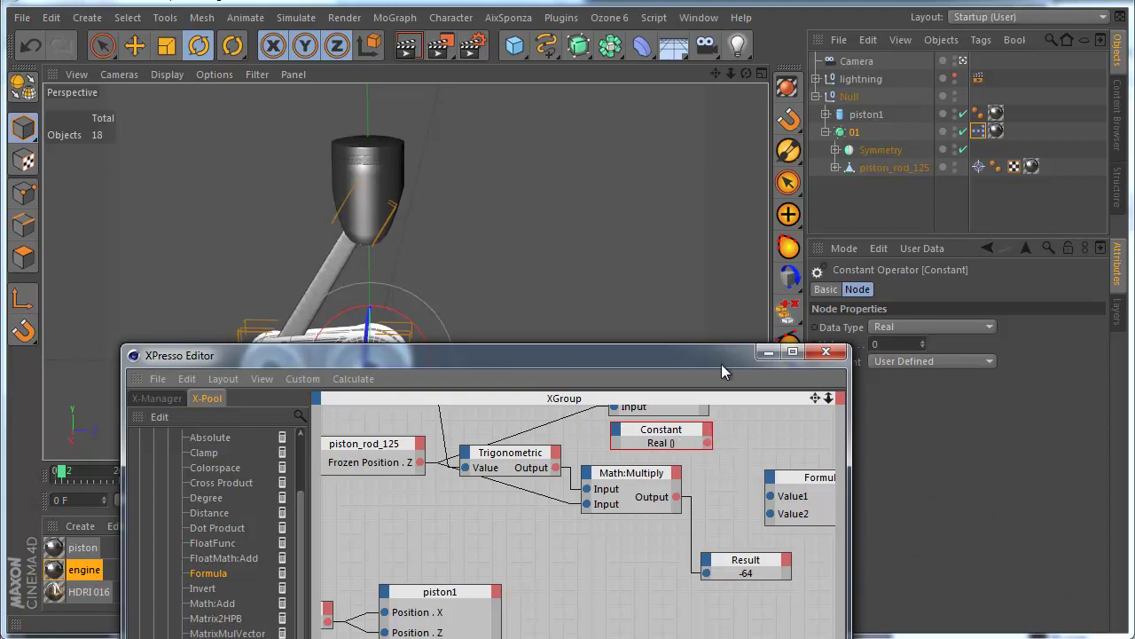
left_click_drag(722, 360, 526, 237)
left_click_drag(487, 315, 482, 318)
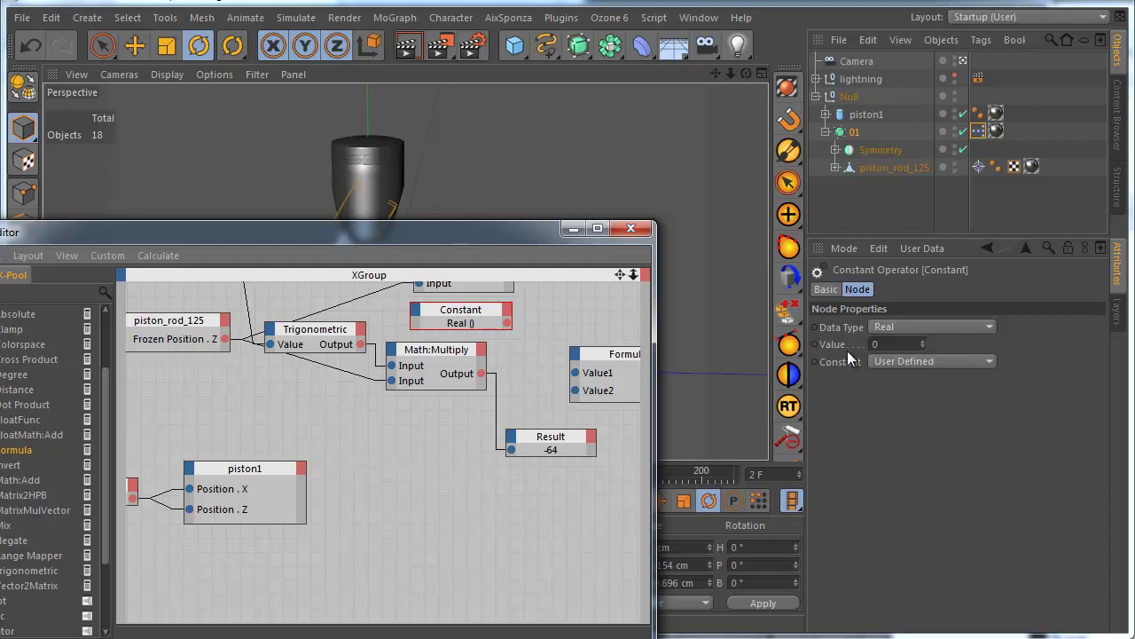
left_click_drag(898, 341, 844, 325)
type("125")
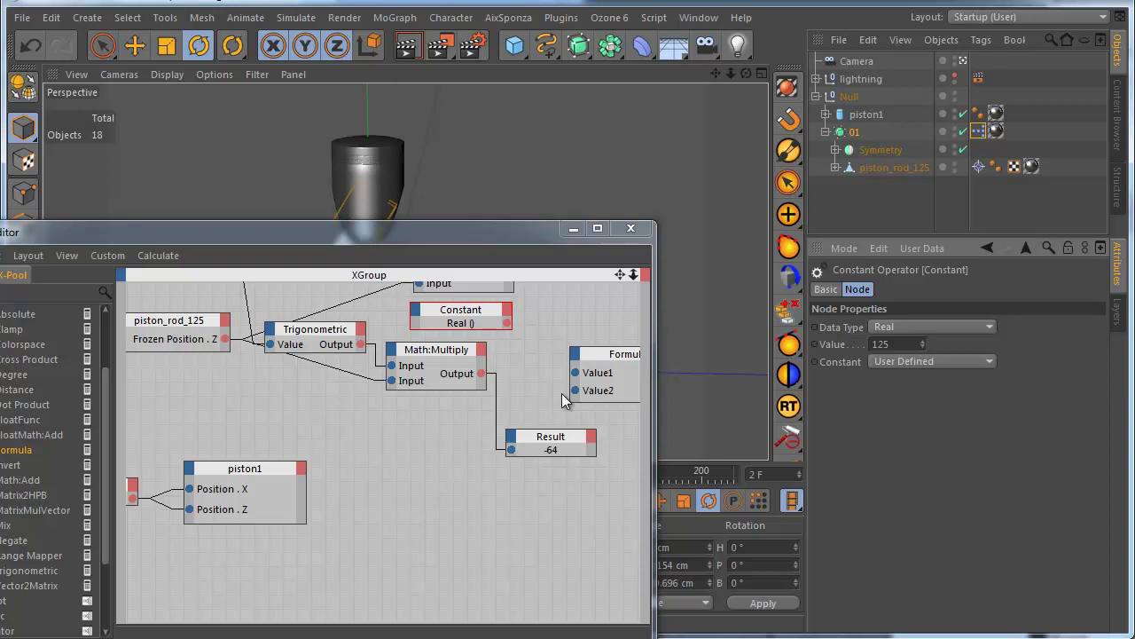
- Connect the new Constant node's output to the Formula node's Value1 input
left_click(609, 359)
left_click_drag(619, 274, 531, 293)
left_click(413, 330)
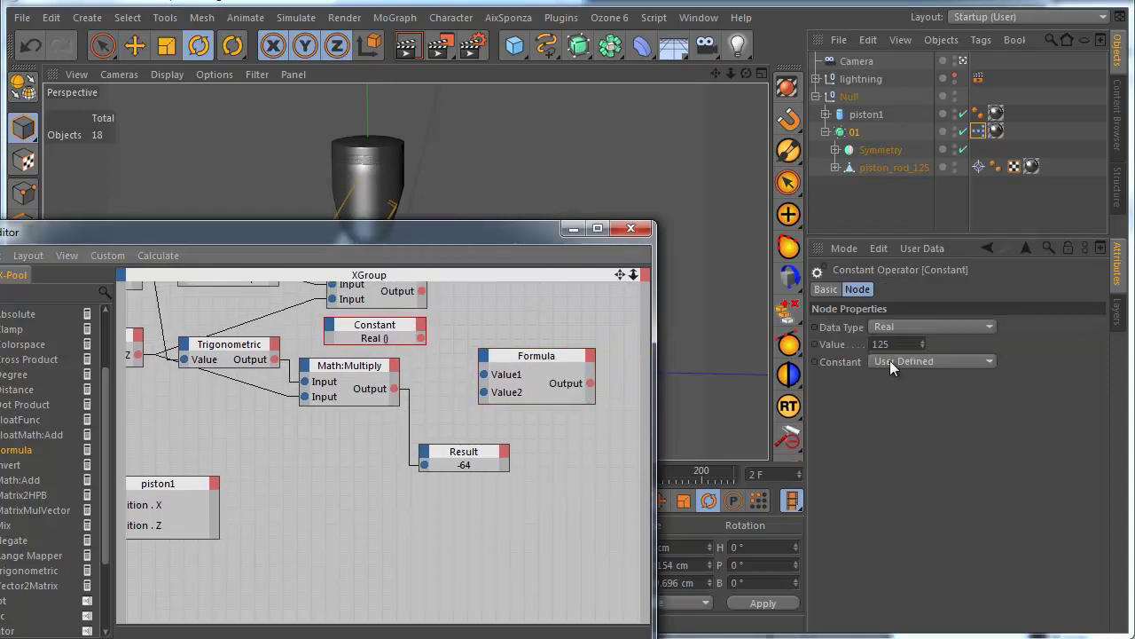
left_click_drag(529, 356, 486, 364)
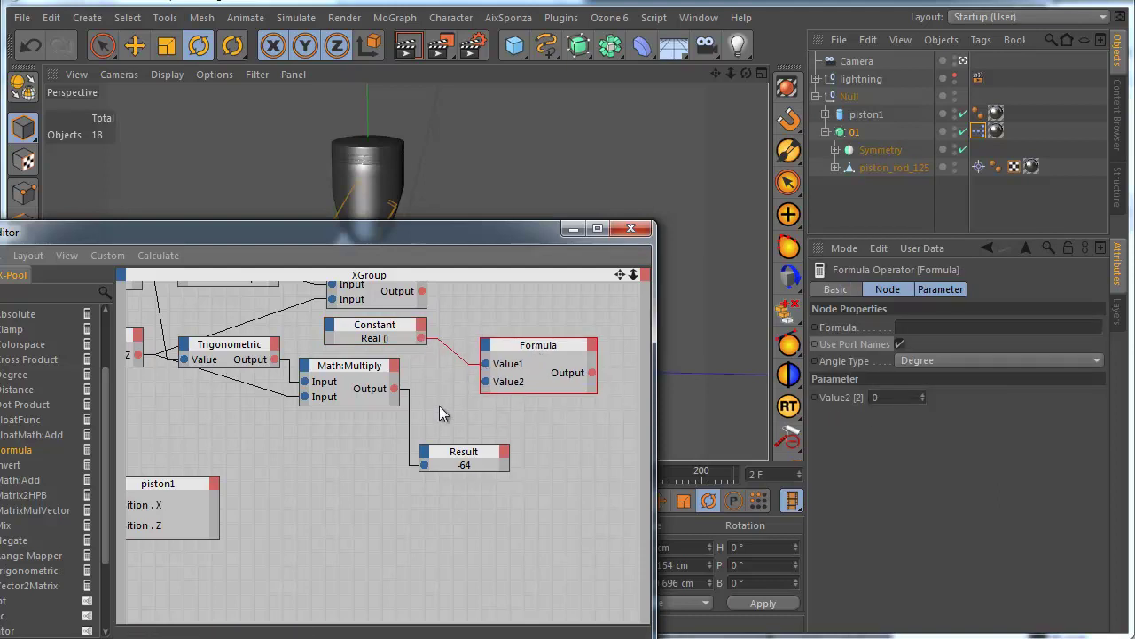
- Connect the cosine-based Math:Multiply output to the Formula node's Value2 input and shift the Result node slightly aside
left_click_drag(371, 380, 383, 387)
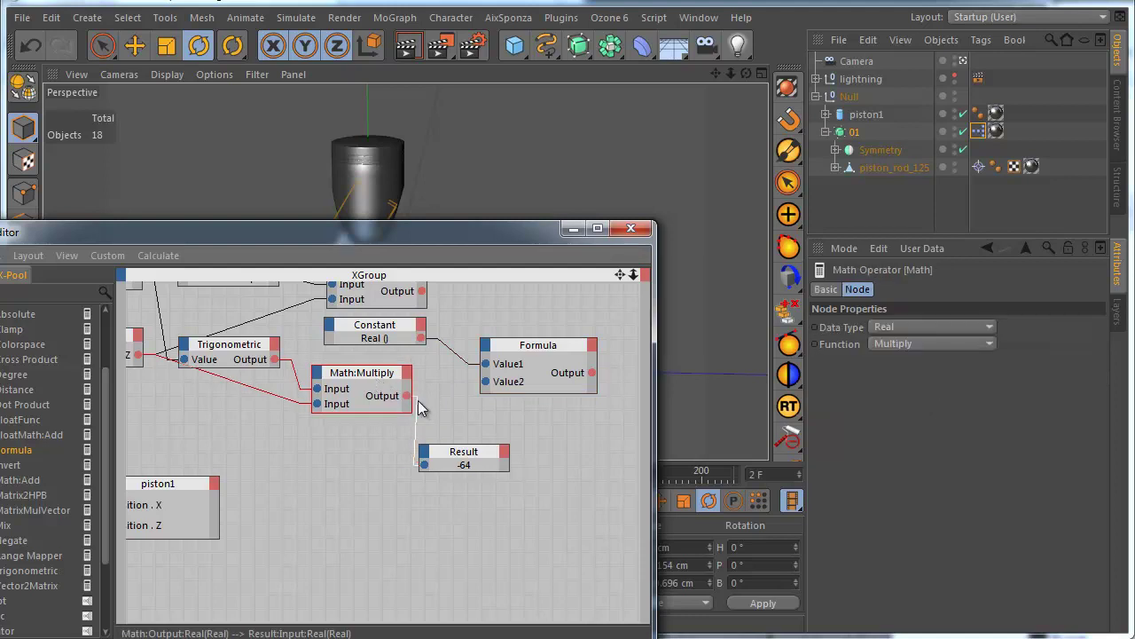
middle_click_drag(315, 435, 369, 443, "alt")
left_click(294, 349)
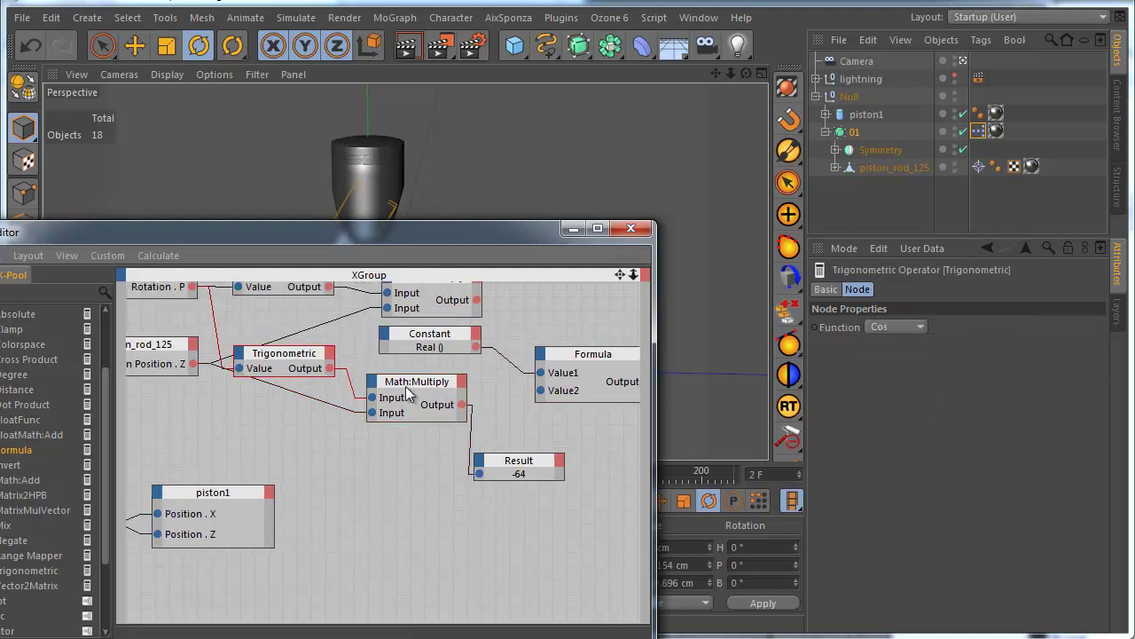
left_click(406, 385)
left_click_drag(461, 404, 541, 391)
left_click_drag(593, 361, 578, 355)
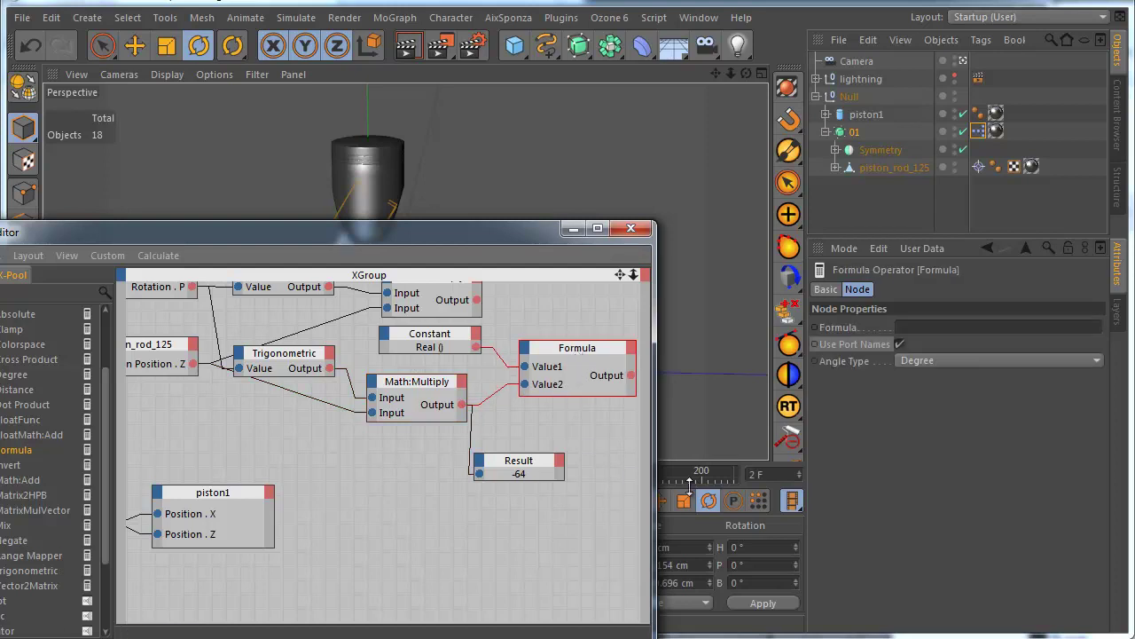
left_click_drag(522, 470, 541, 470)
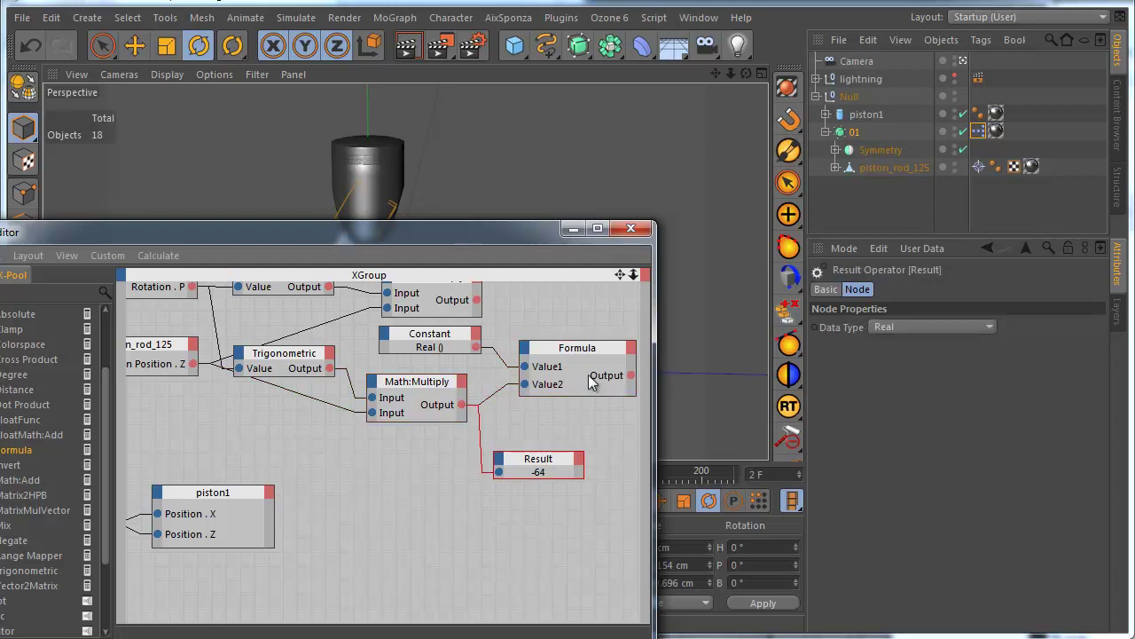
- Look up the square and square root functions on the help's Formula page, and minimize the help window
left_click(714, 21)
mouse_move(744, 19)
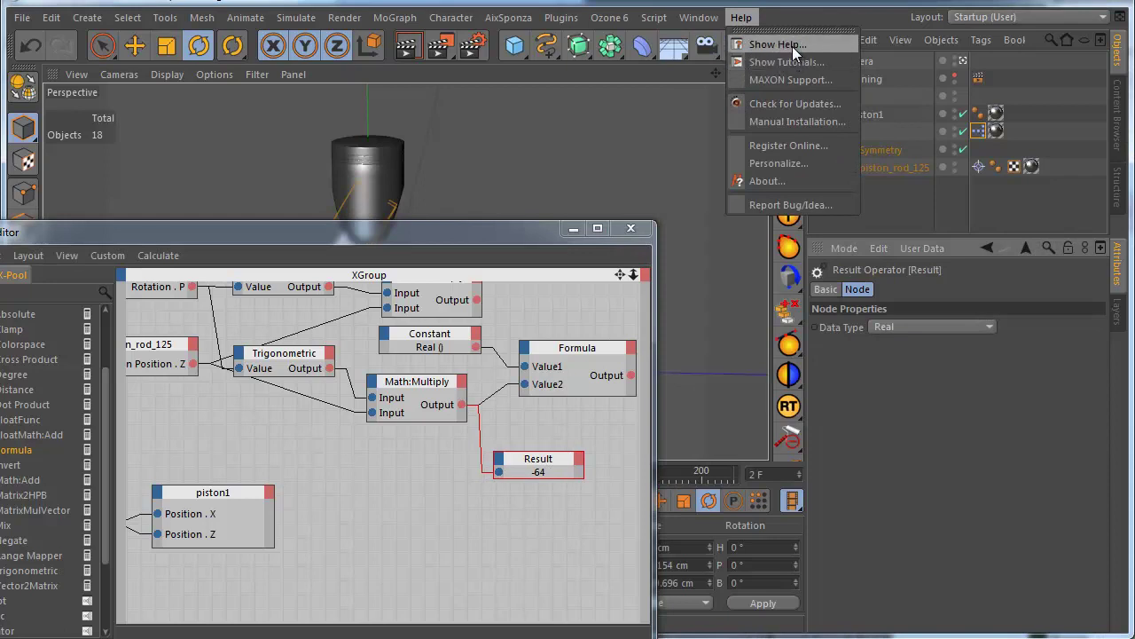
left_click(777, 44)
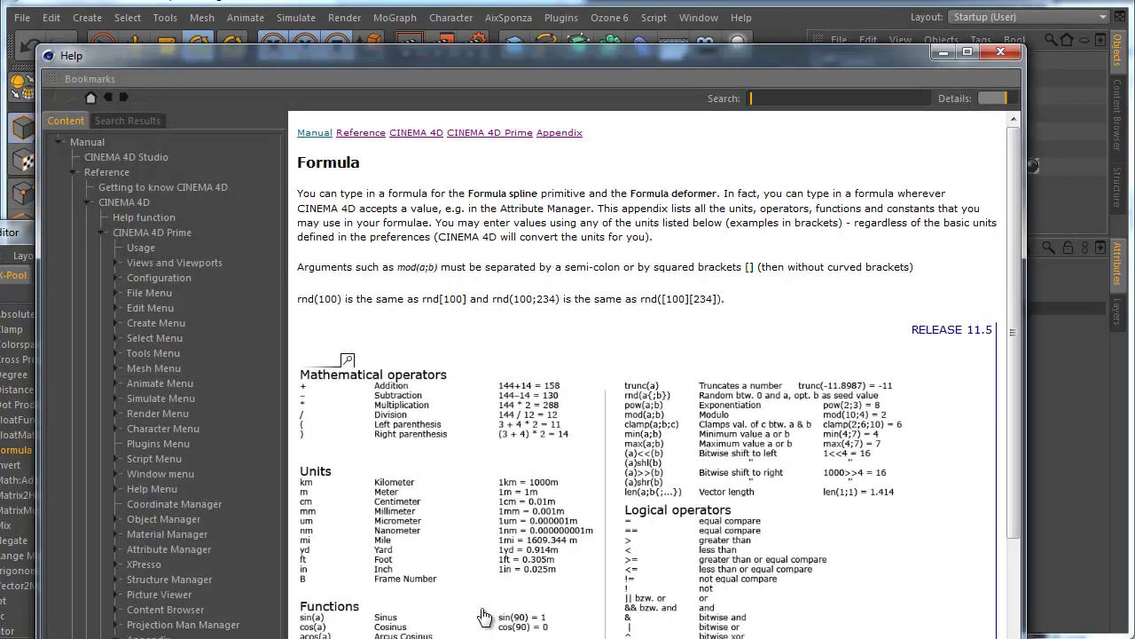
left_click_drag(732, 55, 716, 5)
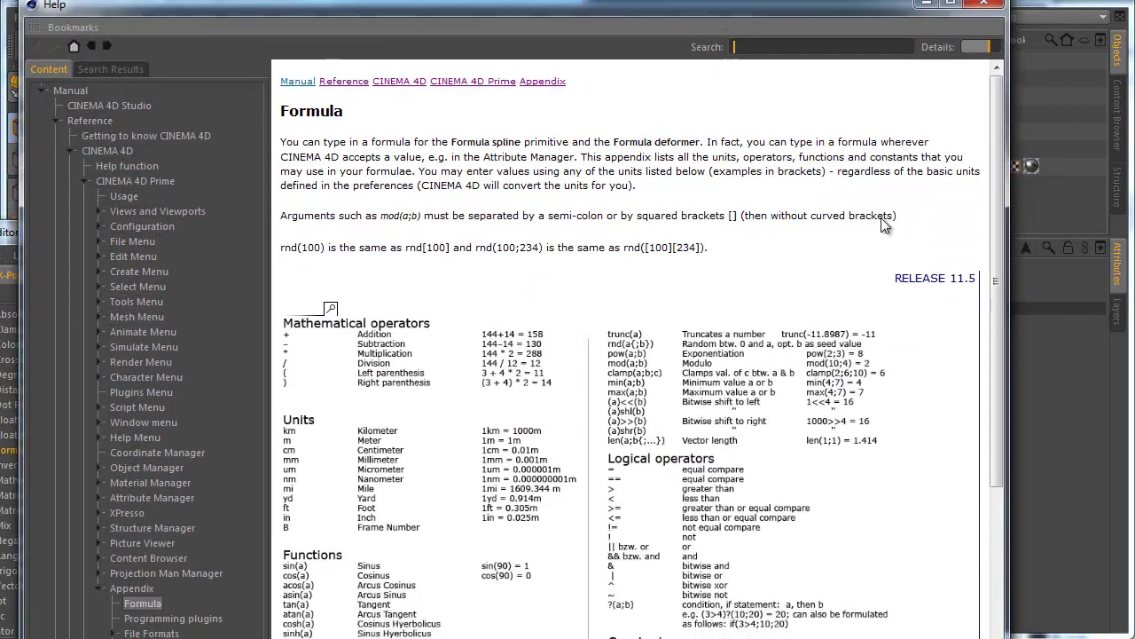
scroll(454, 308, "down", 5)
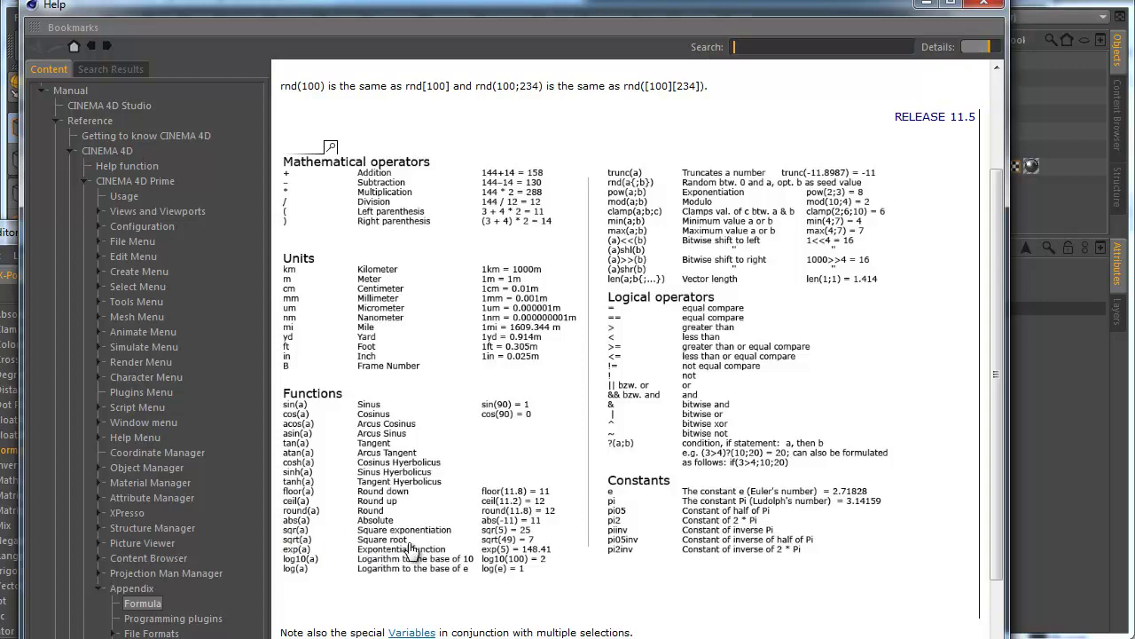
left_click(927, 7)
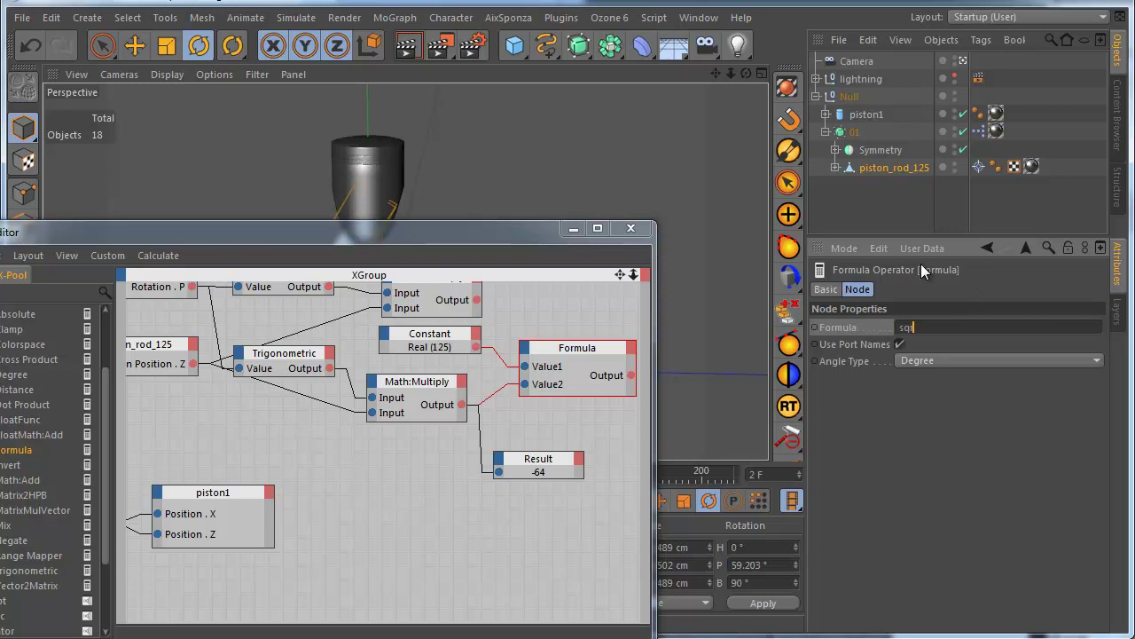
- Set the Formula node's expression to sqr(value1)-sqr(value2) and connect its output to the Result node instead of Math:Multiply
type("(value1")
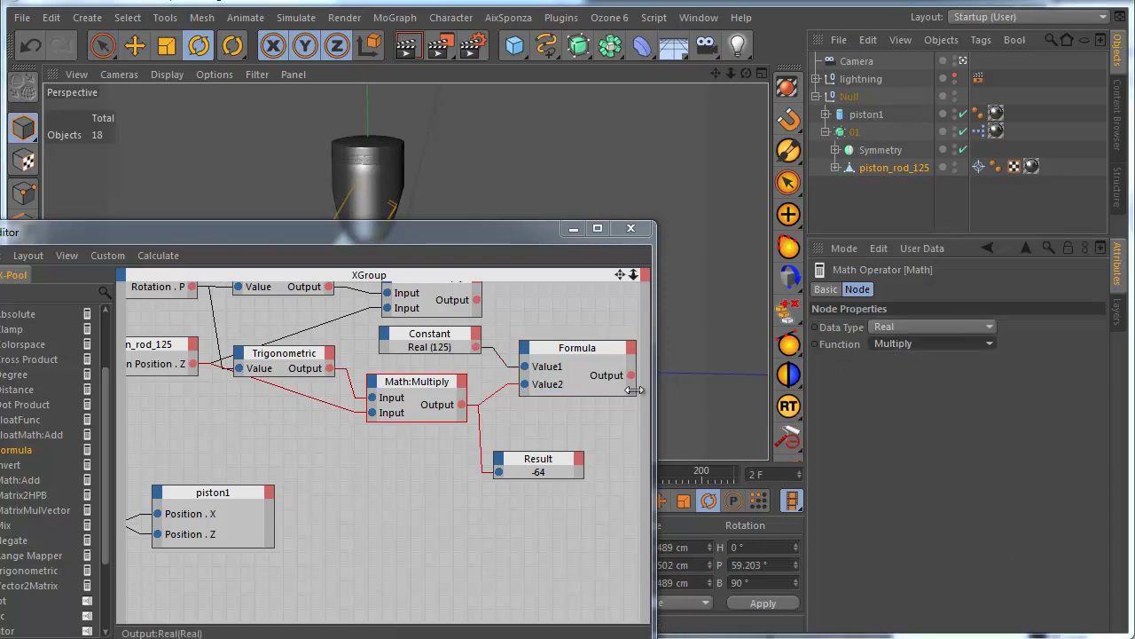
left_click(626, 387)
left_click(970, 326)
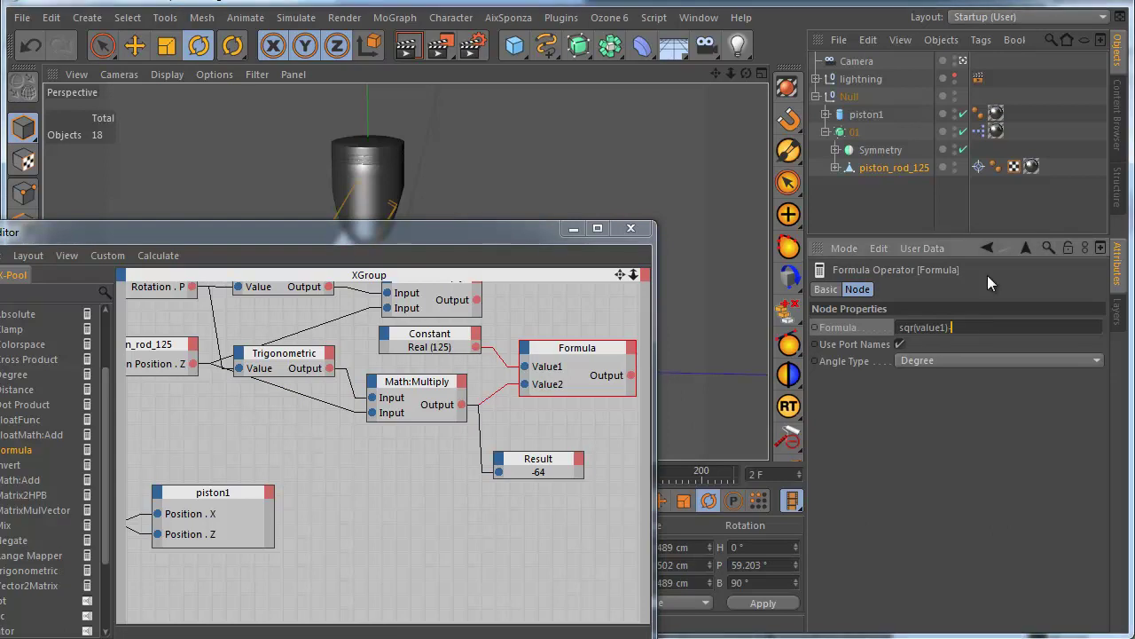
type("-sqr((value2)")
left_click_drag(631, 376, 499, 472)
left_click(897, 168)
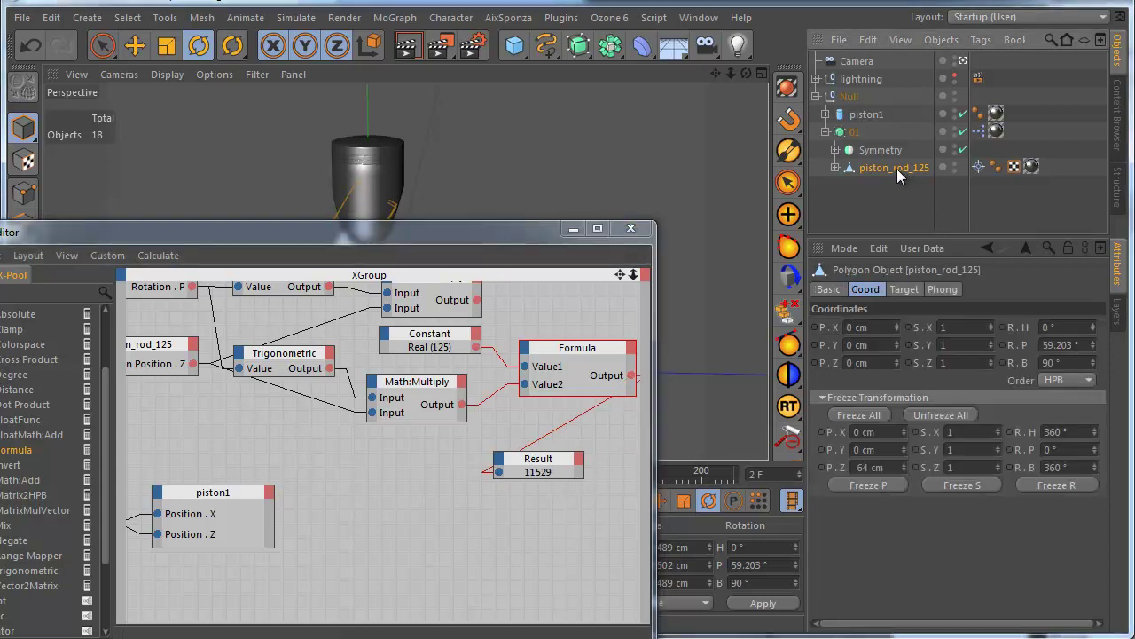
- Wrap the Formula node's expression in a square root so it reads sqrt(sqr(value1)-sqr(value2))
left_click(598, 355)
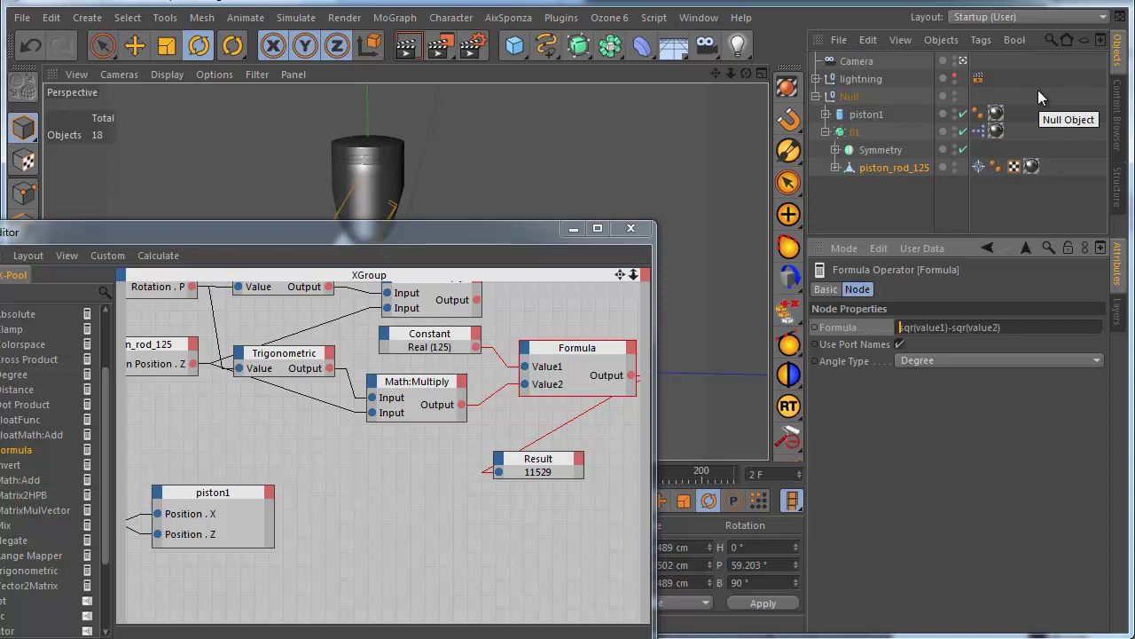
type("sqr")
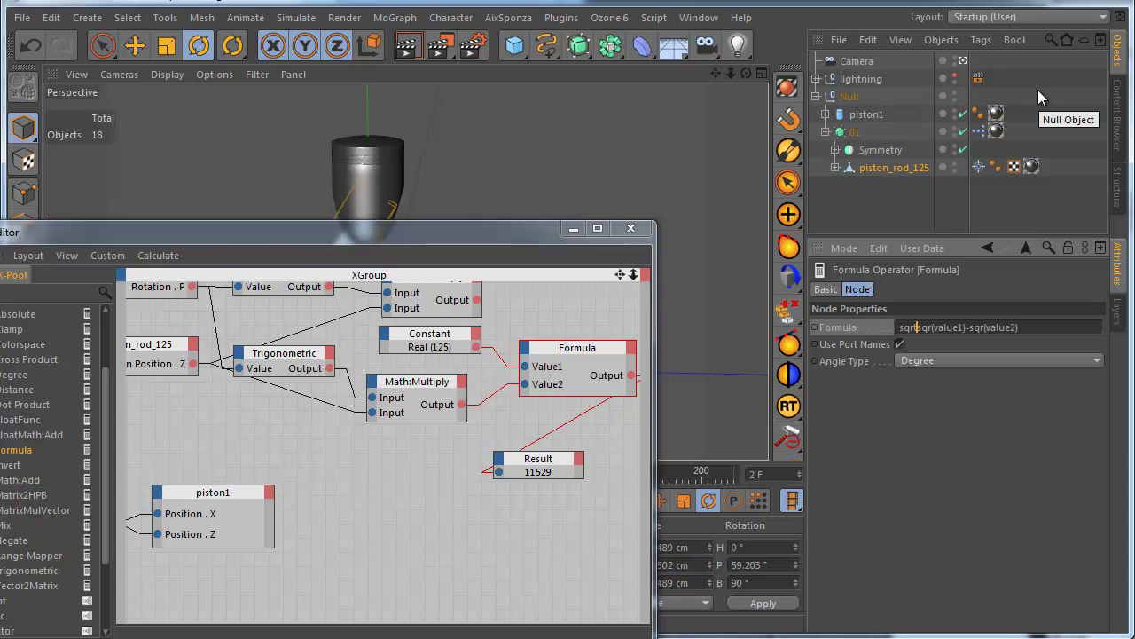
type("t")
type(")")
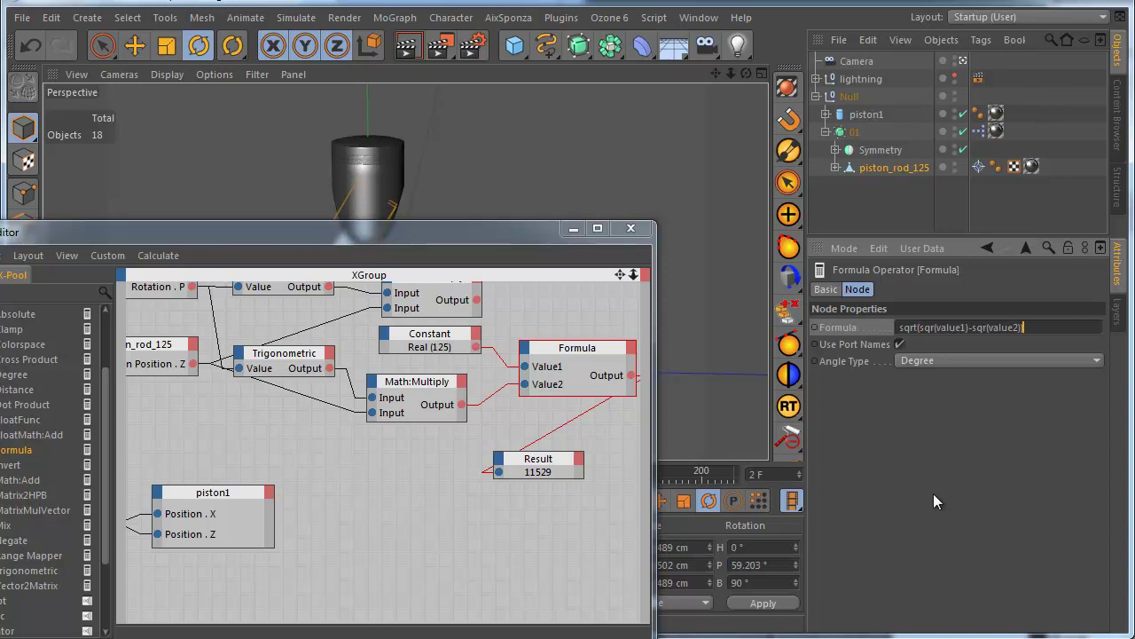
type(")")
key("Return")
left_click(877, 153)
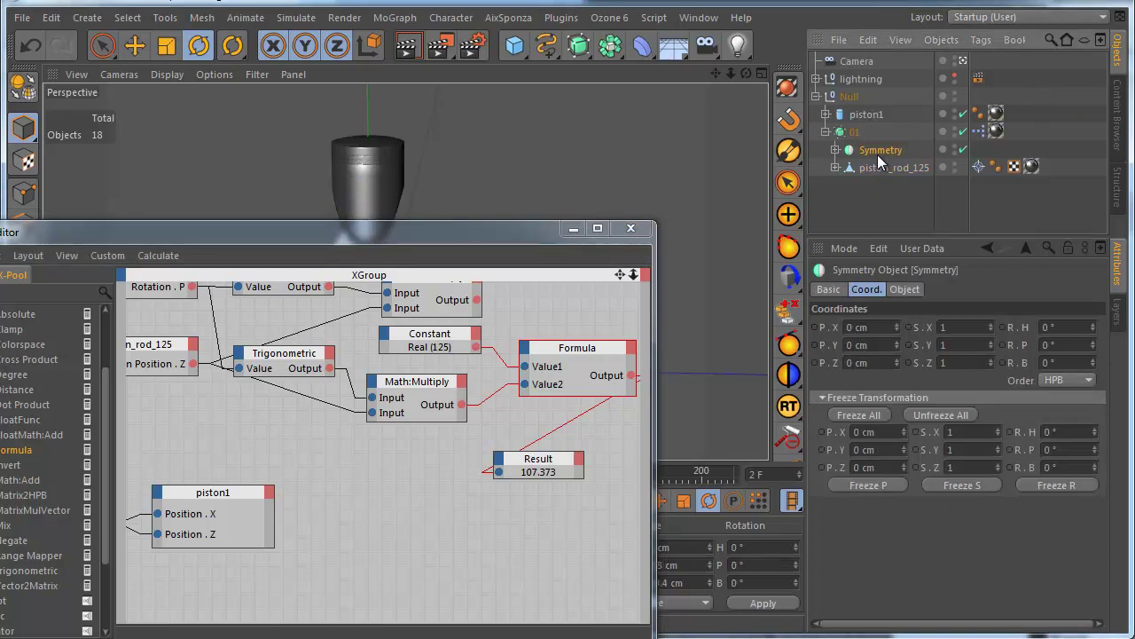
- Rearrange the sine-based Math:Multiply, Result and Formula nodes to free space beside the Formula node's output
left_click(879, 167)
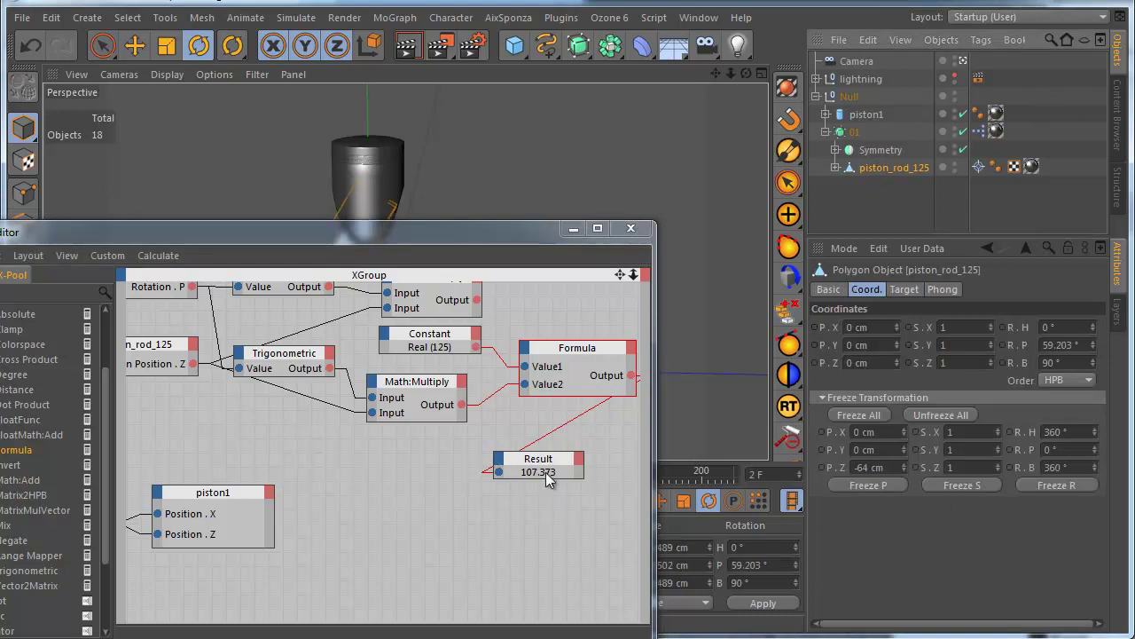
middle_click_drag(557, 521, 443, 594)
left_click_drag(339, 350, 482, 341)
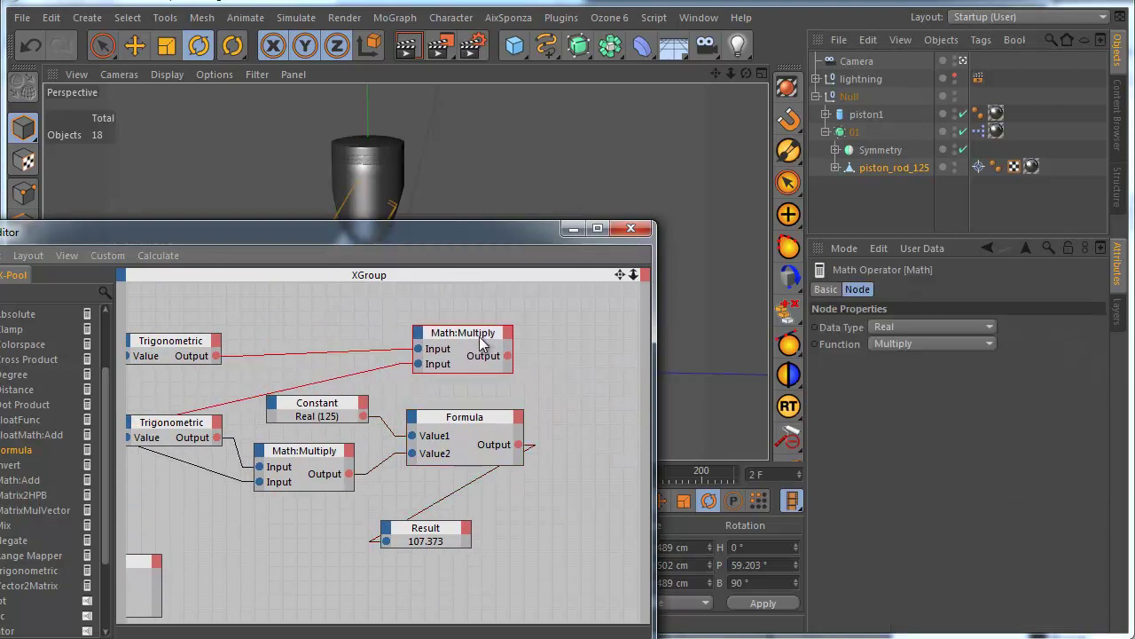
left_click_drag(436, 539, 580, 550)
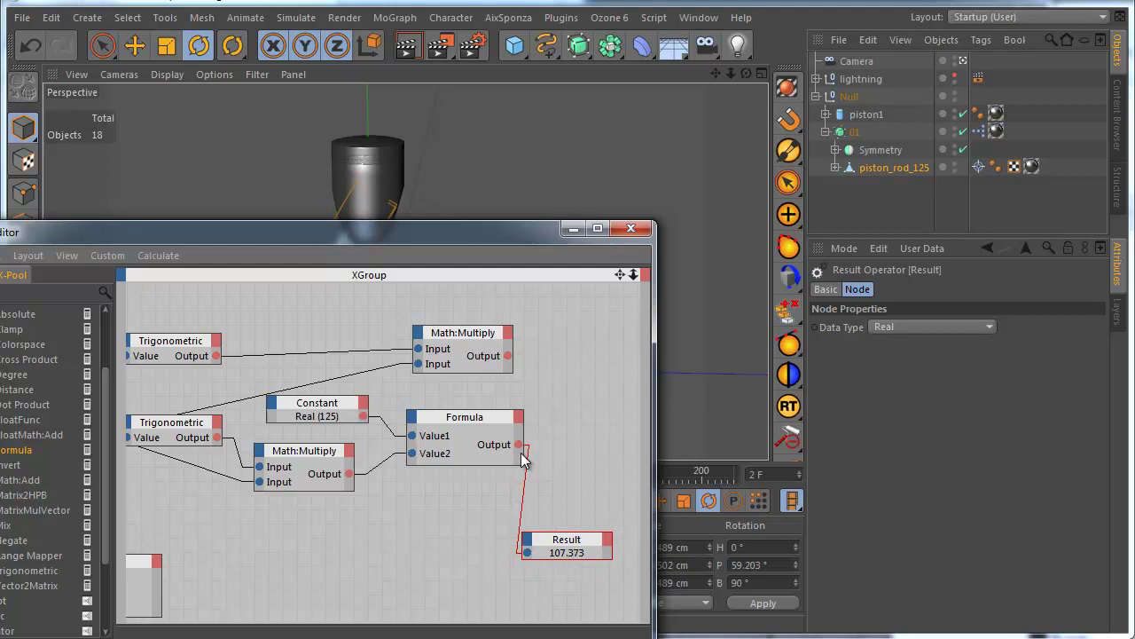
middle_click_drag(567, 427, 478, 441)
left_click_drag(394, 445, 385, 444)
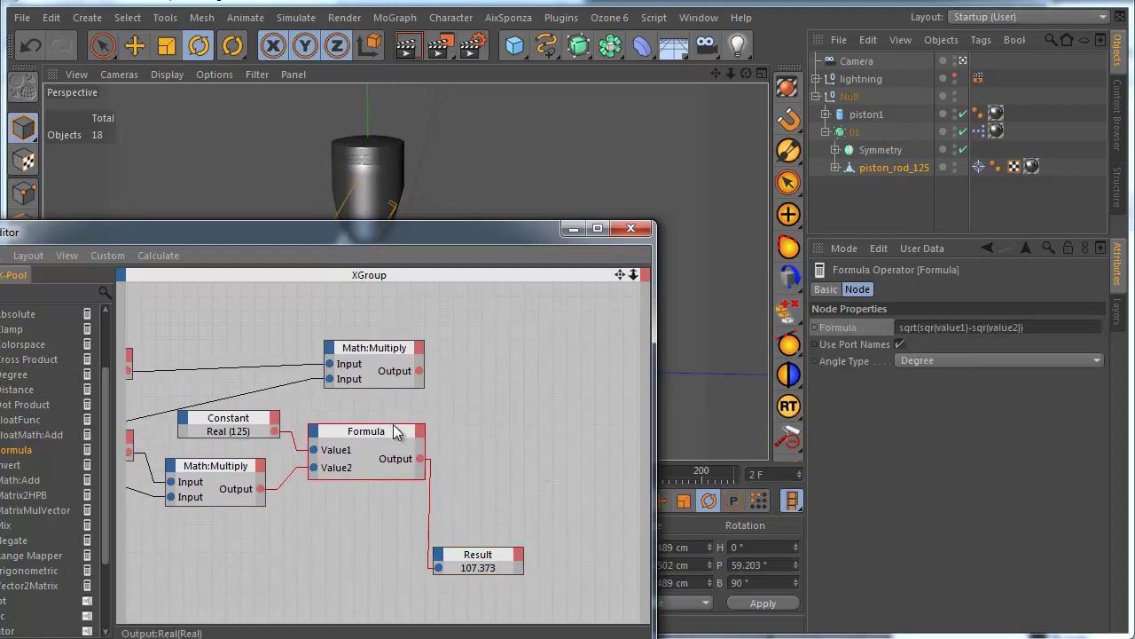
- Duplicate the Math:Multiply node, set the copy's function to Add, and feed it the Formula and sine-based Math:Multiply outputs
left_click(413, 353)
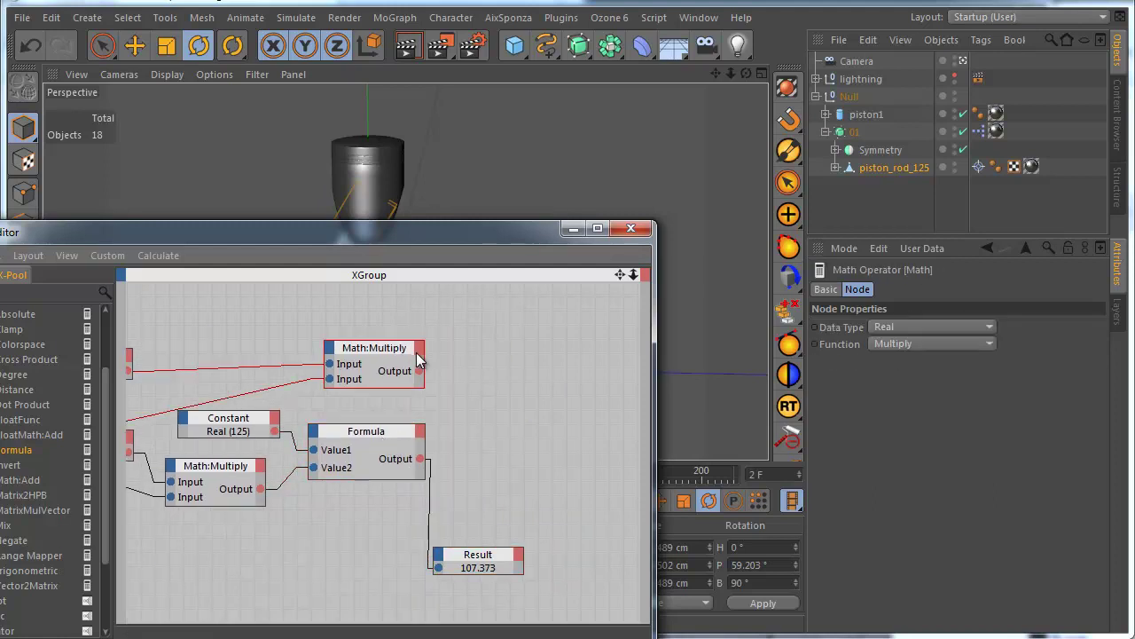
left_click_drag(387, 357, 522, 407, "ctrl")
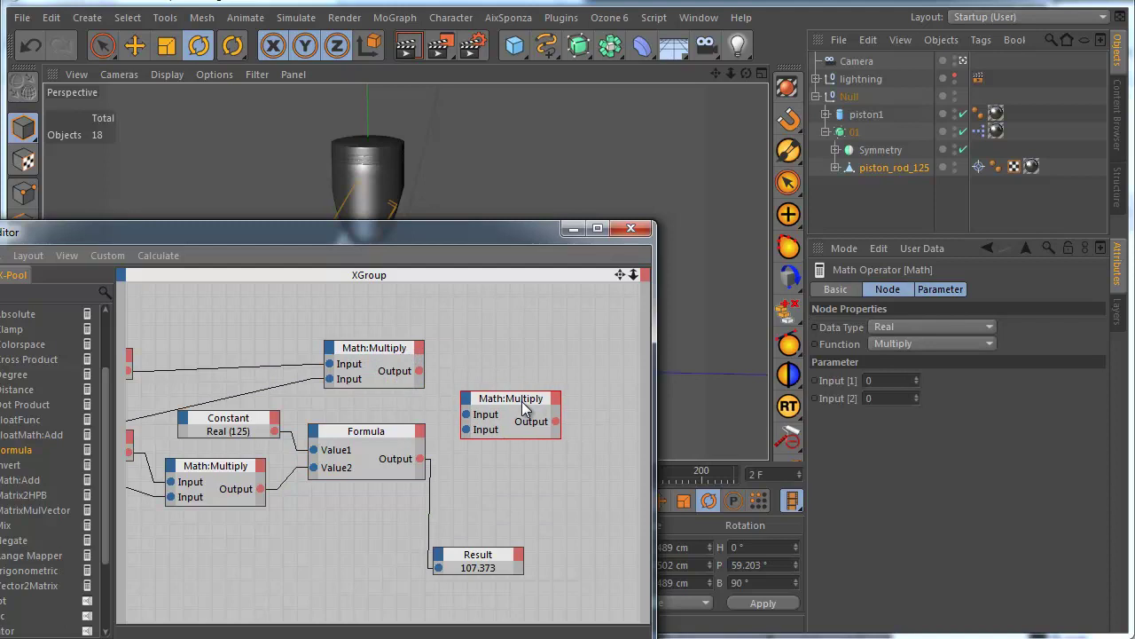
left_click(887, 343)
left_click(914, 360)
left_click_drag(411, 458, 465, 430)
left_click_drag(420, 371, 499, 402)
- Delete the Result node and widen the XPresso Editor window
left_click(495, 568)
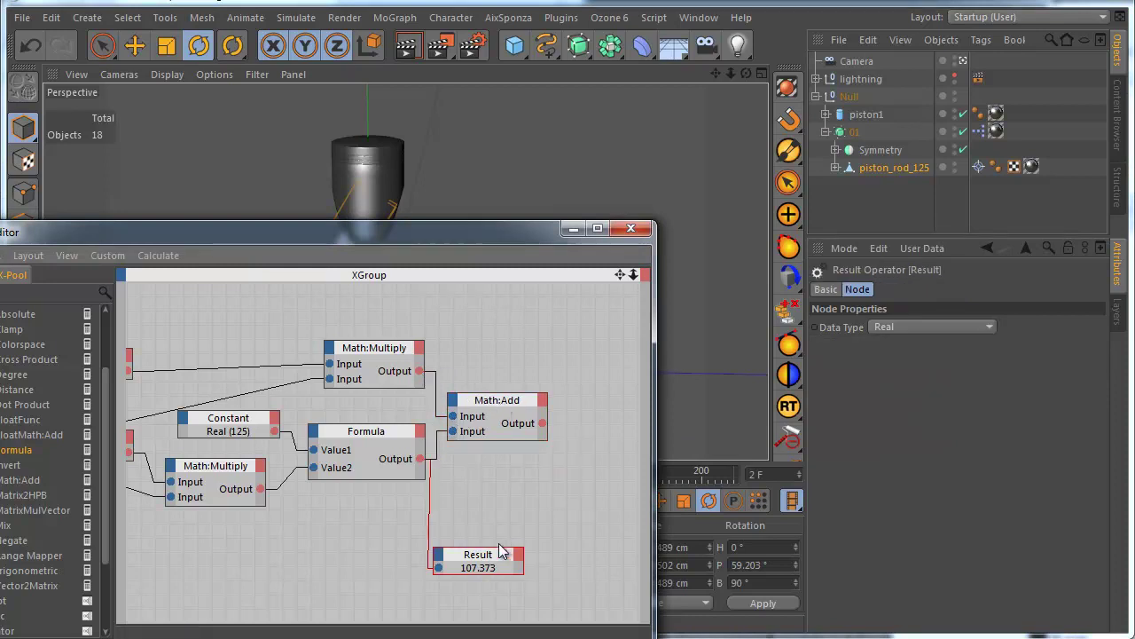
key("Delete")
middle_click_drag(463, 503, 569, 478, "alt")
left_click_drag(654, 464, 894, 458)
- Move the piston1 node and its Constant (0) node together next to the Math:Add node
middle_click_drag(667, 536, 826, 517, "alt")
left_click_drag(252, 507, 483, 609)
left_click_drag(436, 538, 869, 472)
middle_click_drag(767, 481, 408, 489, "alt")
left_click_drag(522, 479, 752, 309)
- Add a Position . Y input to the piston1 node, connect the Math:Add output to it, and minimize the XPresso Editor
left_click(675, 306)
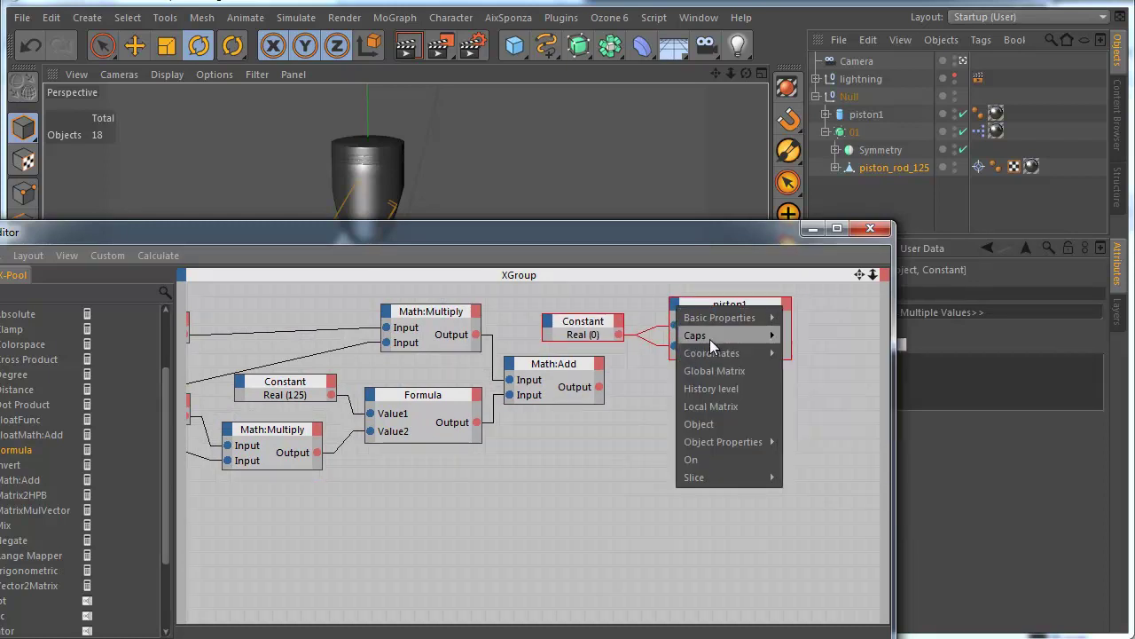
mouse_move(711, 352)
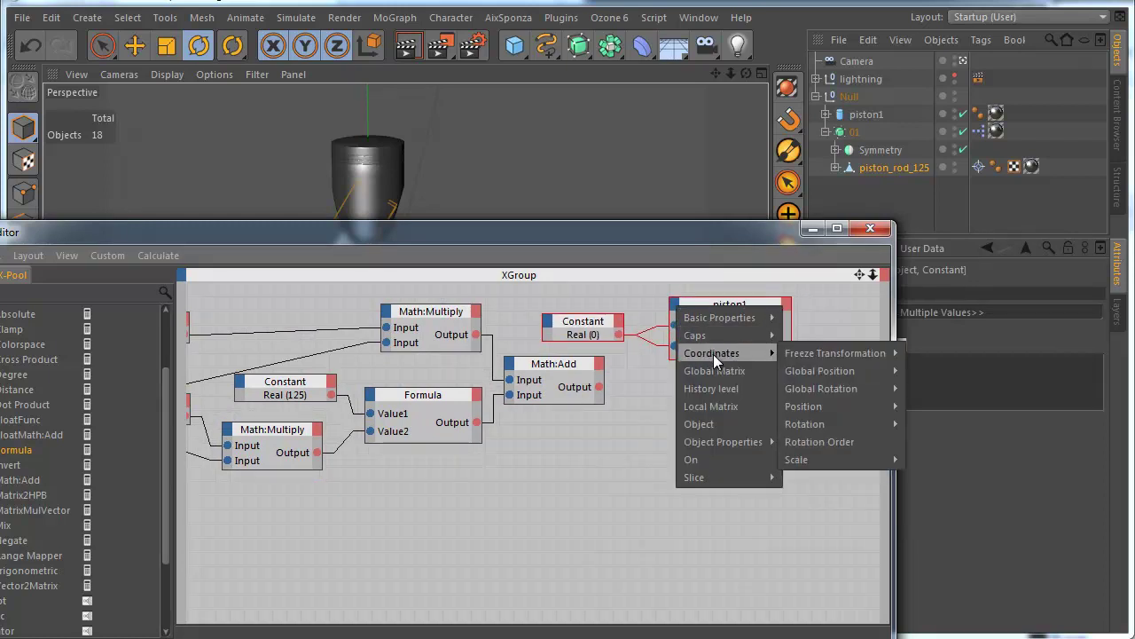
mouse_move(870, 410)
left_click(949, 444)
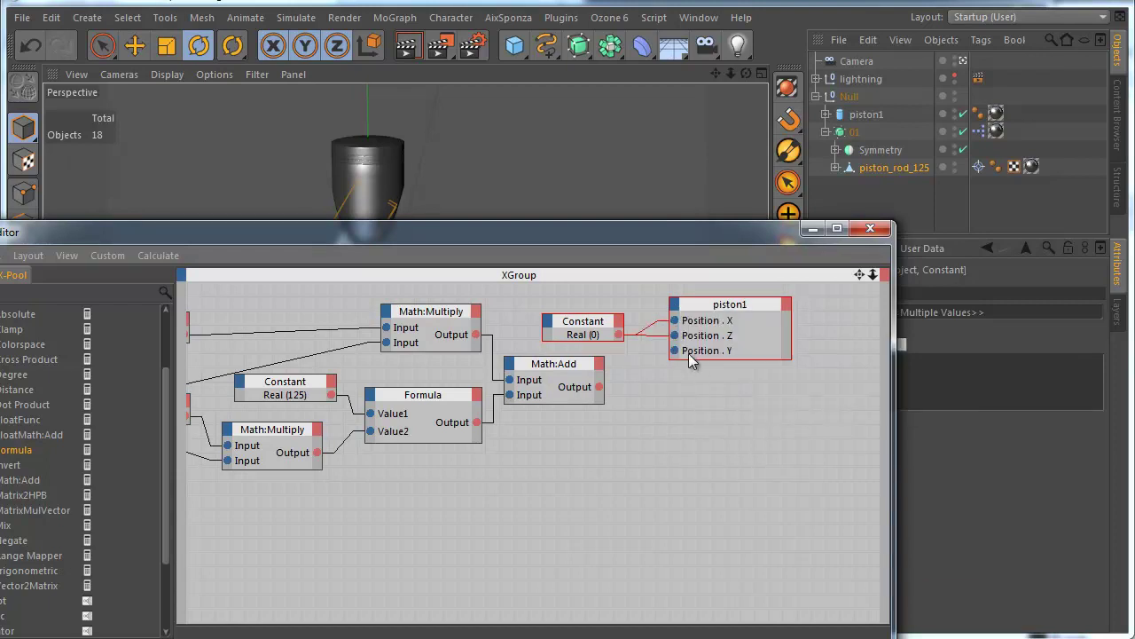
left_click_drag(600, 387, 674, 350)
left_click(813, 230)
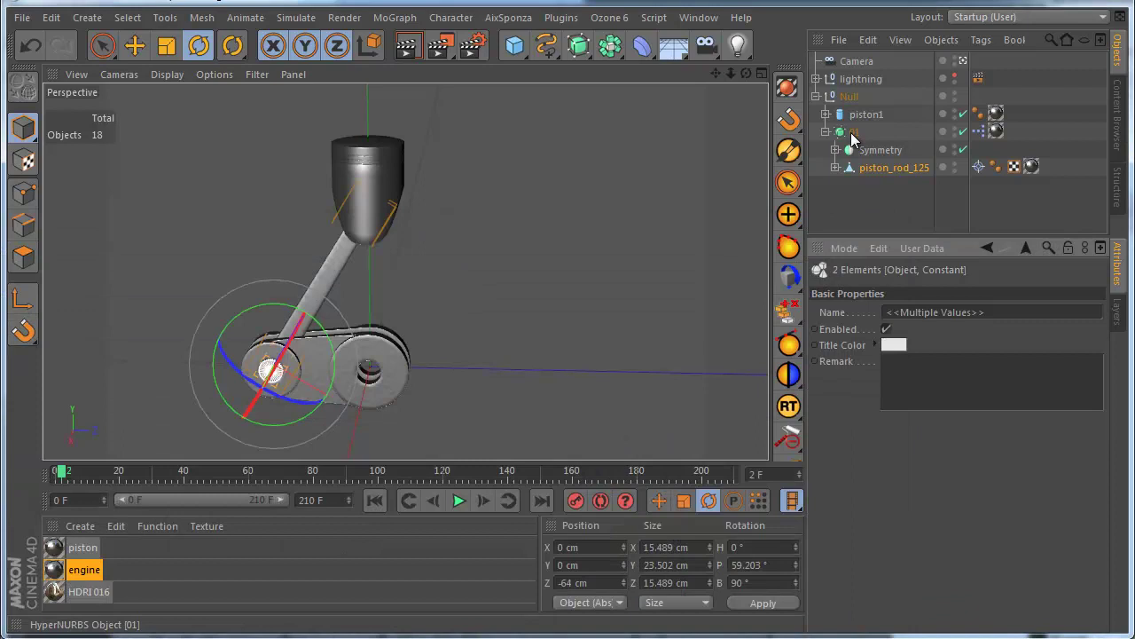
- Test the piston motion by rotating the crank object 01, and reset its P rotation to 0°
left_click(853, 132)
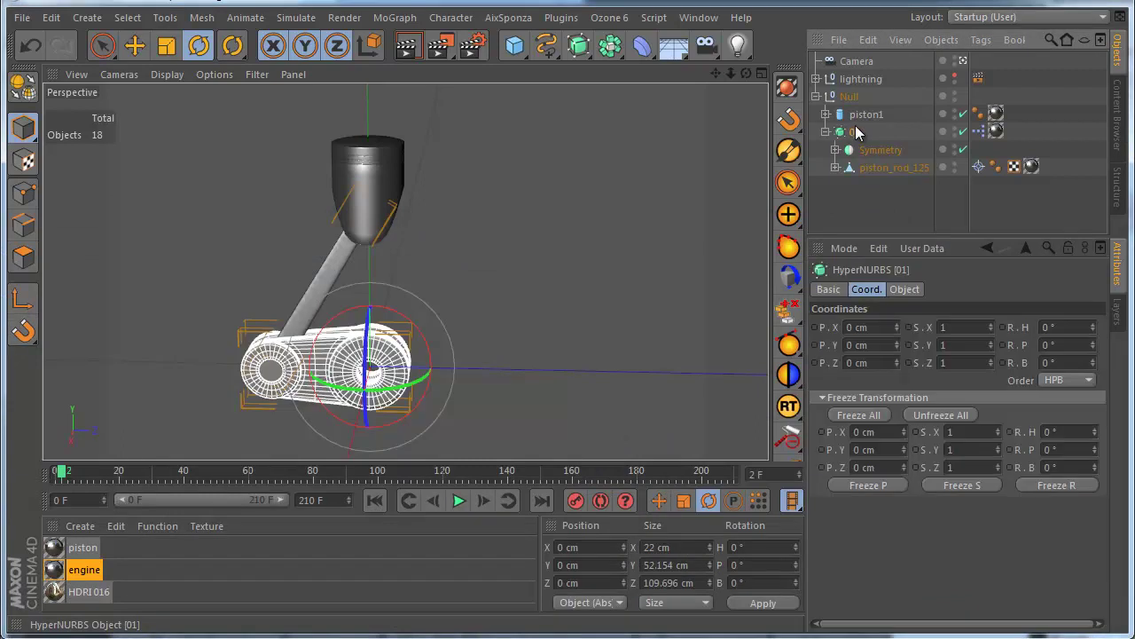
left_click(512, 351)
left_click_drag(504, 330, 425, 306, "alt")
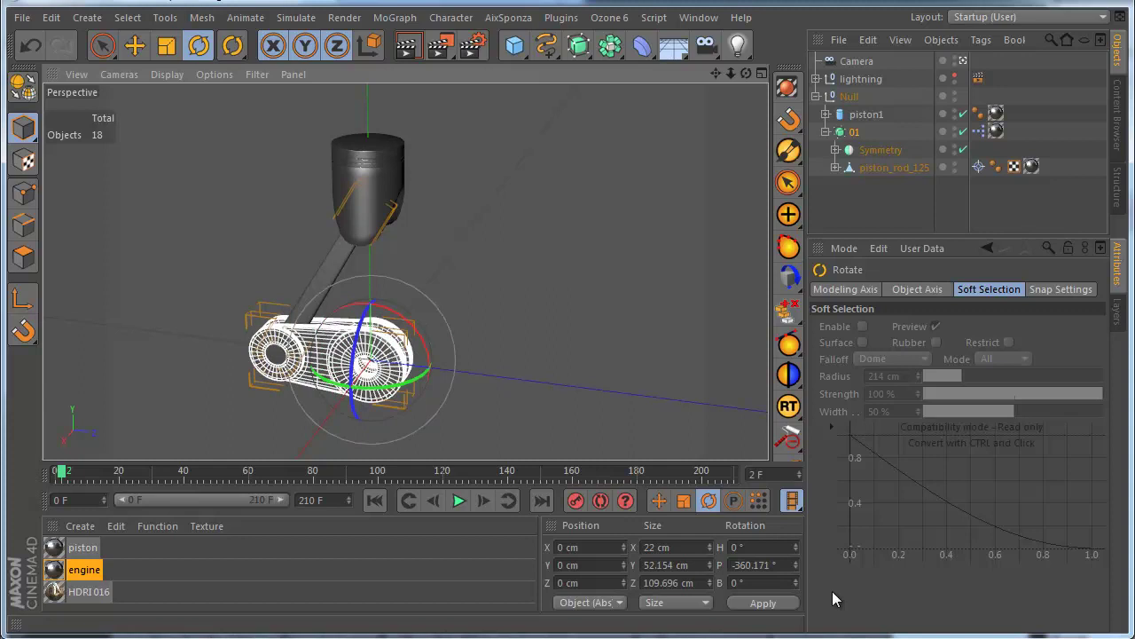
double_click(773, 571)
type("0")
key("Return")
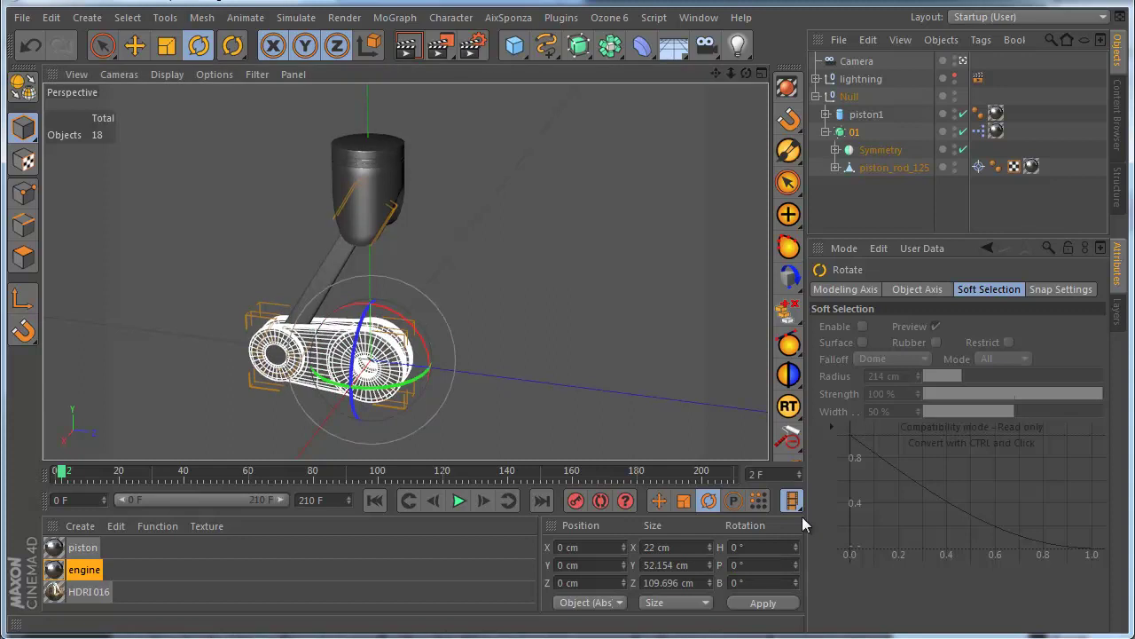
- Reopen the XPresso setup of 01, narrow the Constant (125) node, and reposition the editor window before minimizing it
left_click(897, 199)
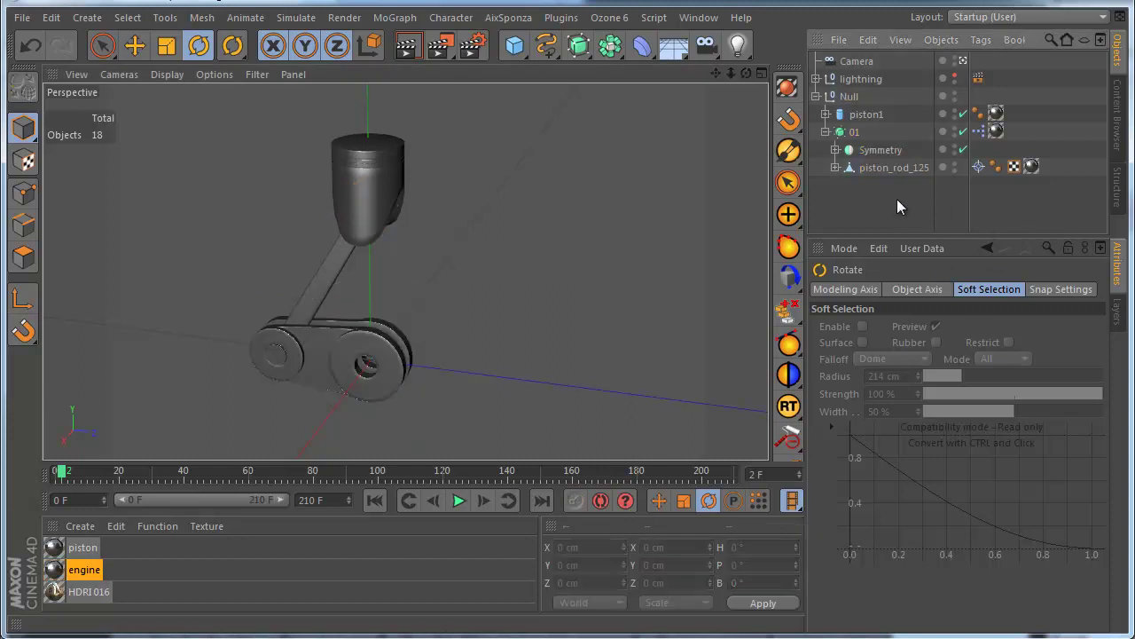
double_click(980, 133)
middle_click_drag(471, 445, 532, 494, "alt")
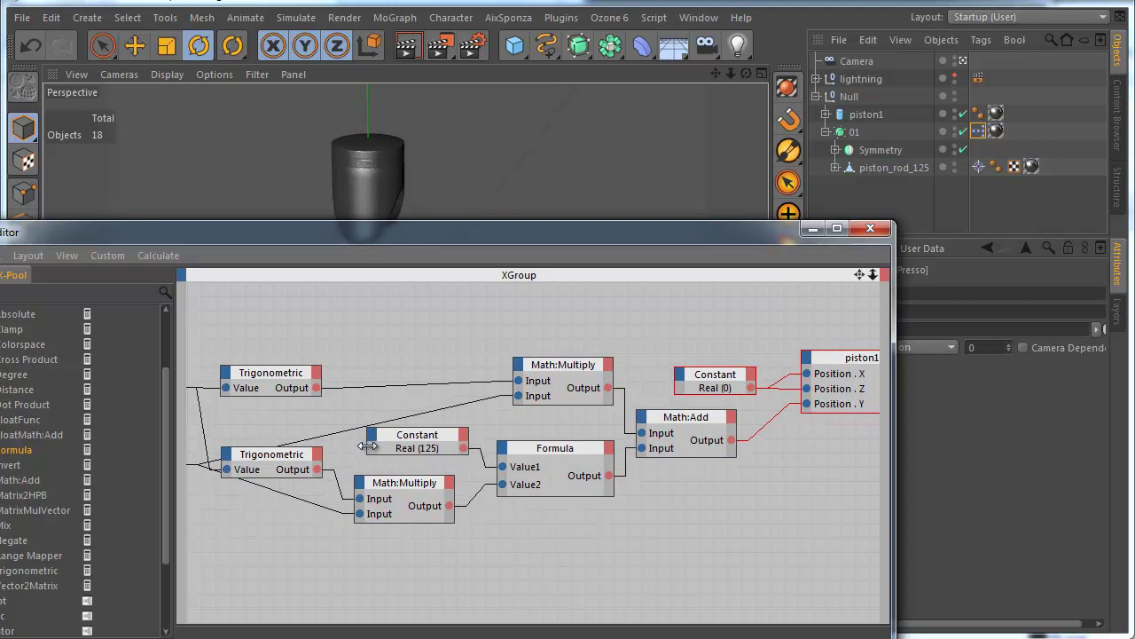
left_click_drag(367, 448, 429, 438)
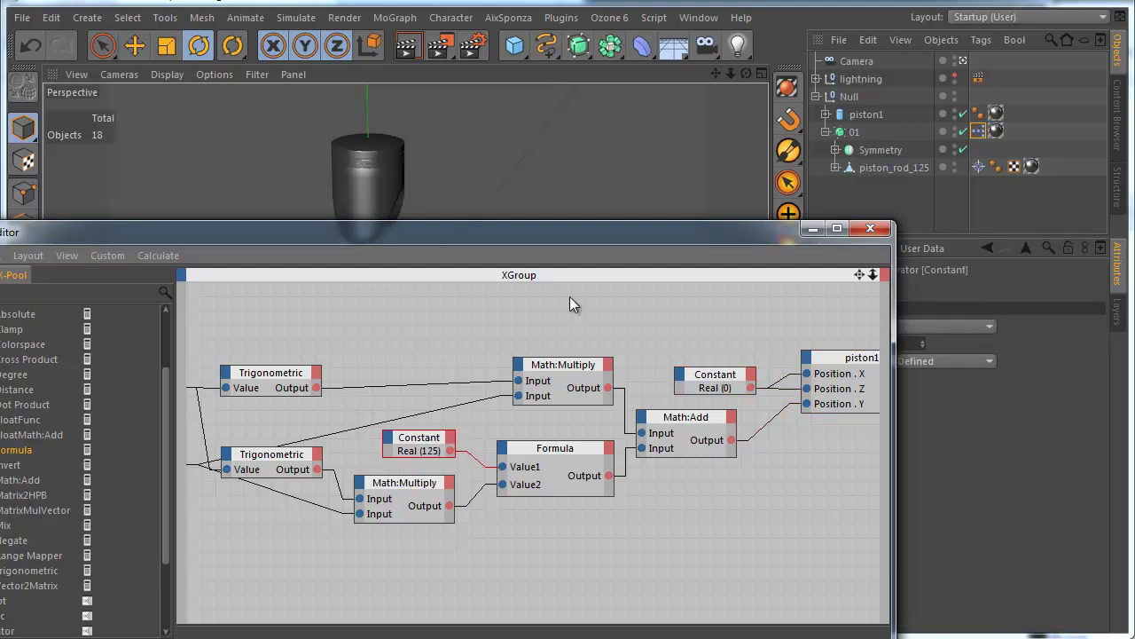
left_click_drag(756, 237, 665, 236)
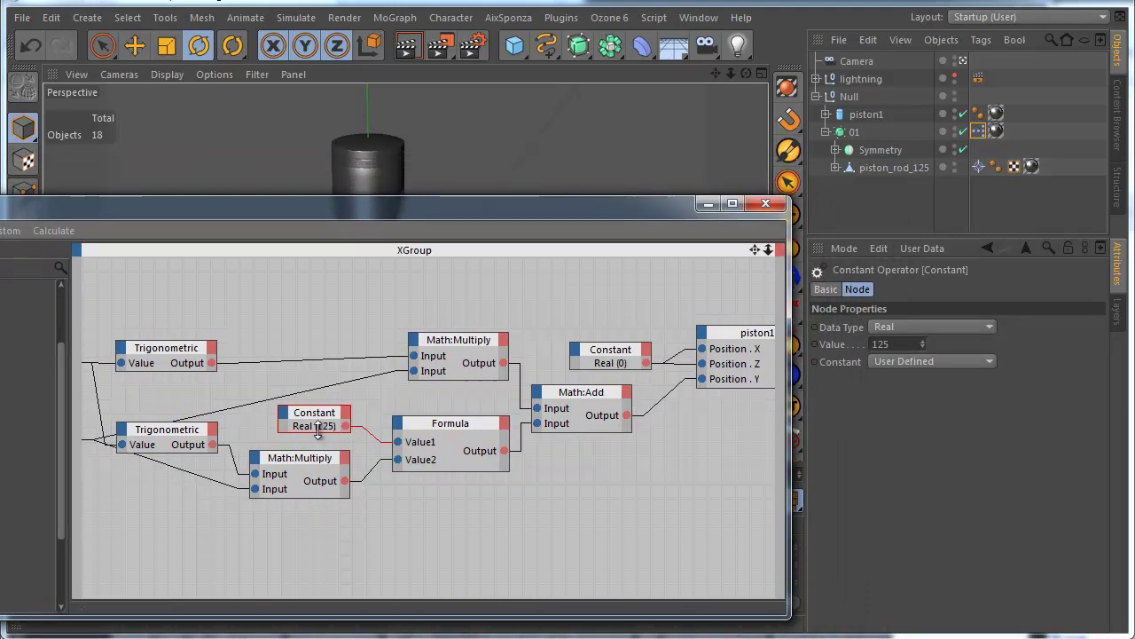
middle_click_drag(310, 439, 585, 479)
middle_click_drag(510, 471, 302, 484)
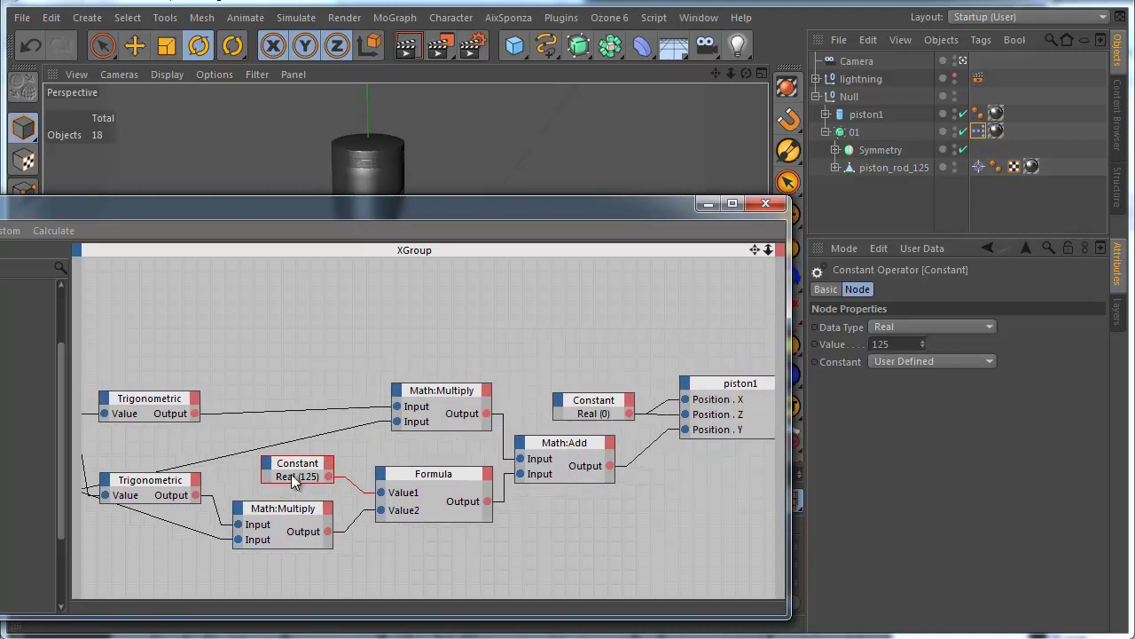
left_click(707, 206)
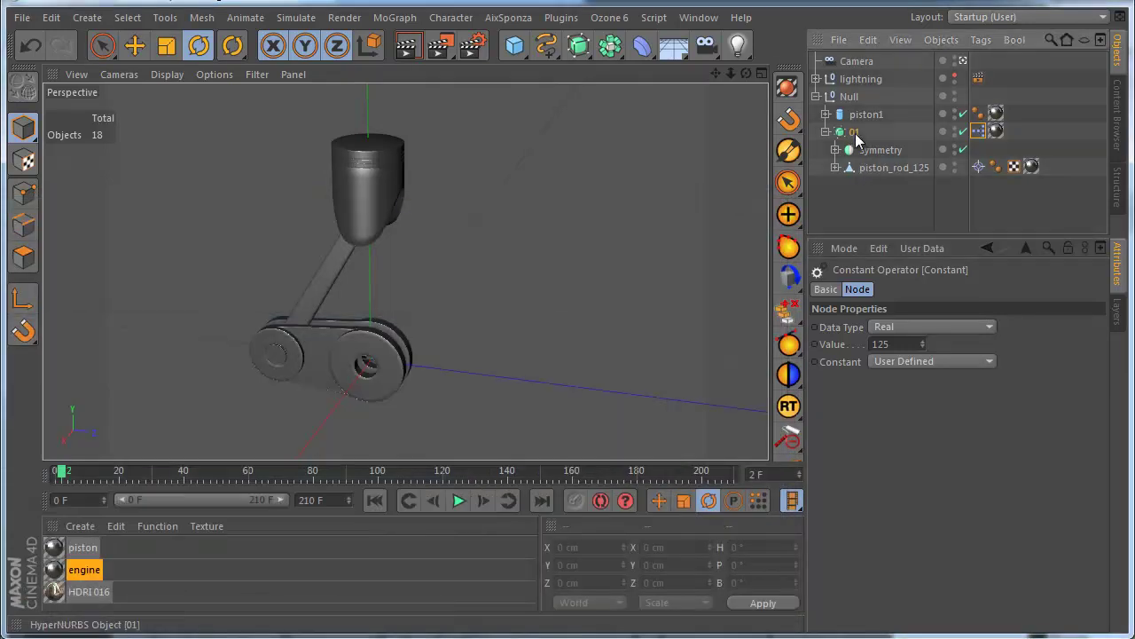
- Collapse the 01 object's hierarchy and start a new user data entry on 01, with the dialog moved into view
left_click(854, 133)
left_click(826, 131)
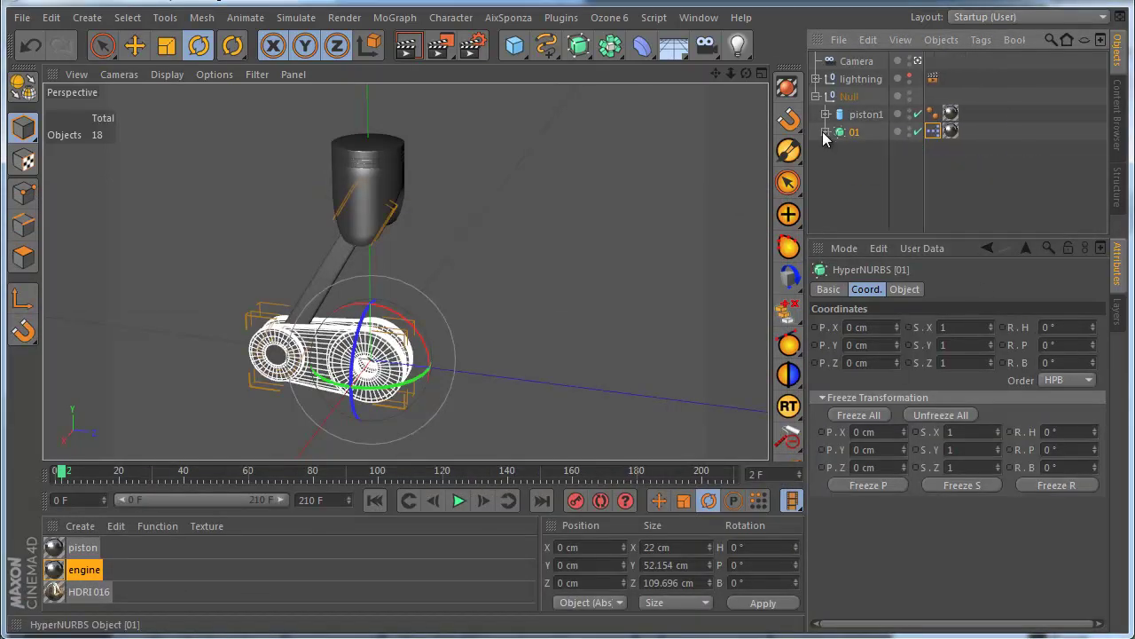
left_click(923, 249)
left_click(926, 252)
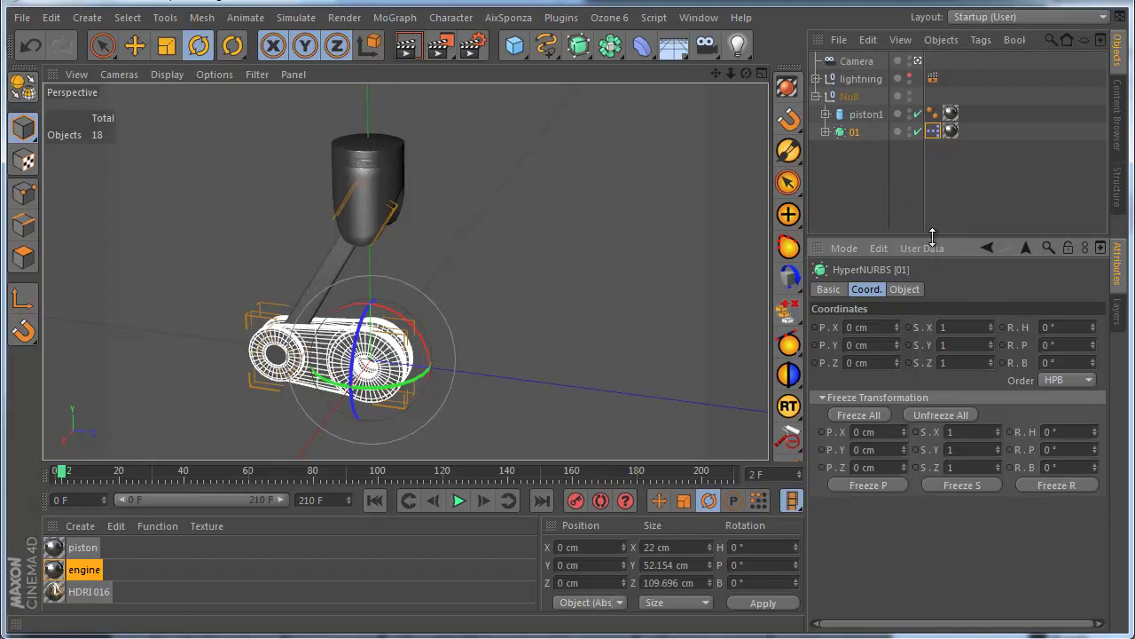
left_click(931, 251)
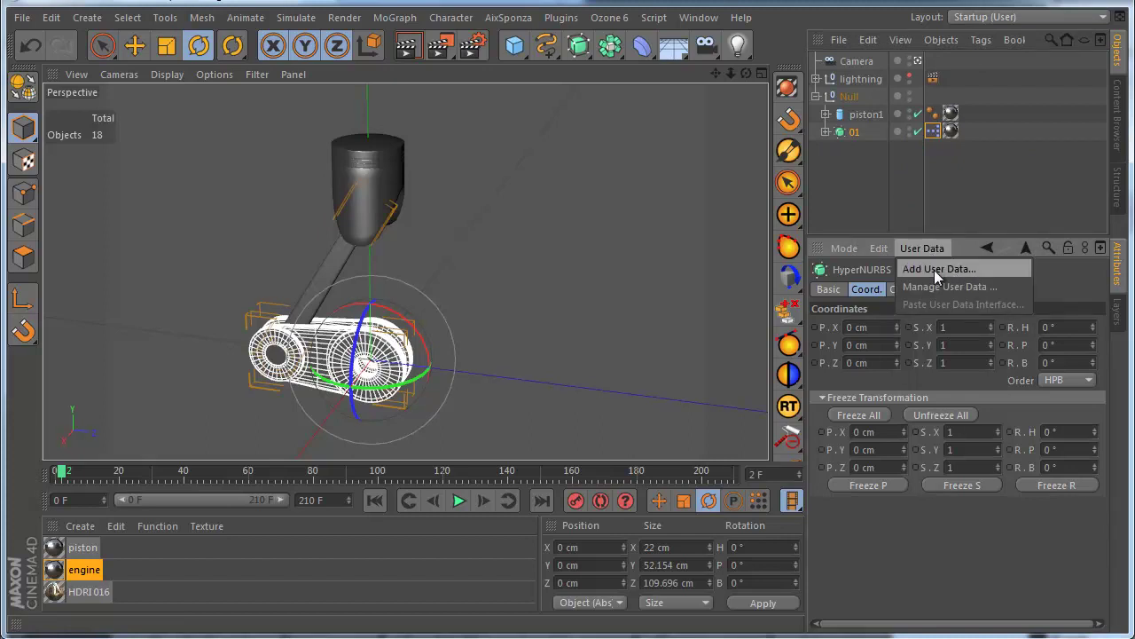
left_click(938, 270)
left_click_drag(794, 11, 573, 128)
left_click_drag(724, 142, 656, 134)
- Name the user data "lenght" with unit Real, no maximum limit and default value 125, and display it in 01's attributes
left_click(623, 188)
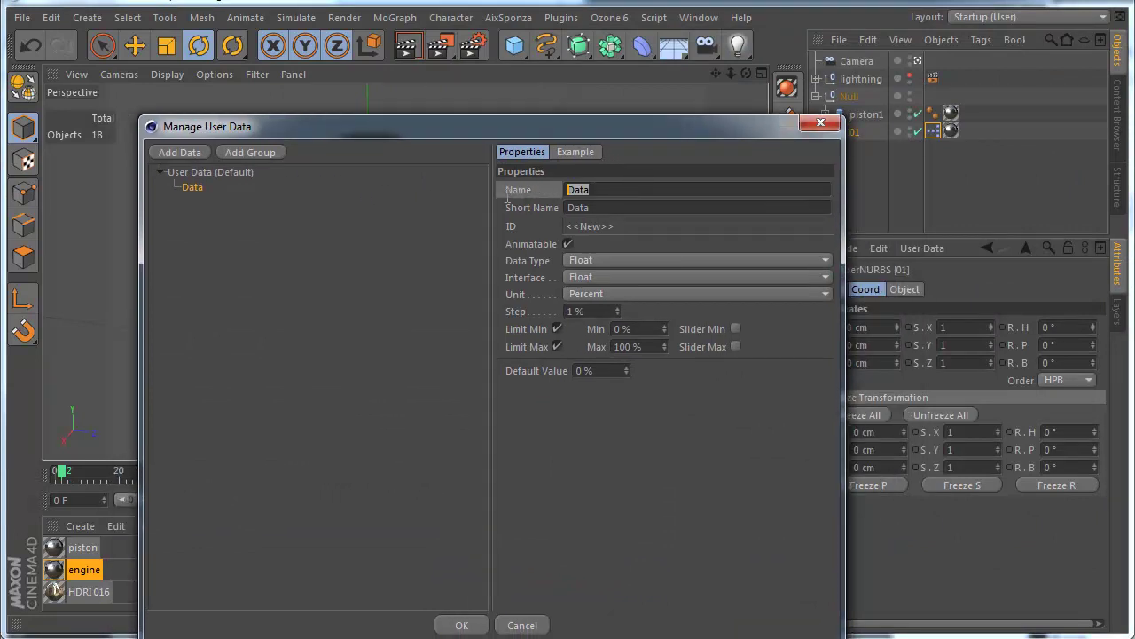
type("lenght")
left_click(586, 293)
left_click(611, 309)
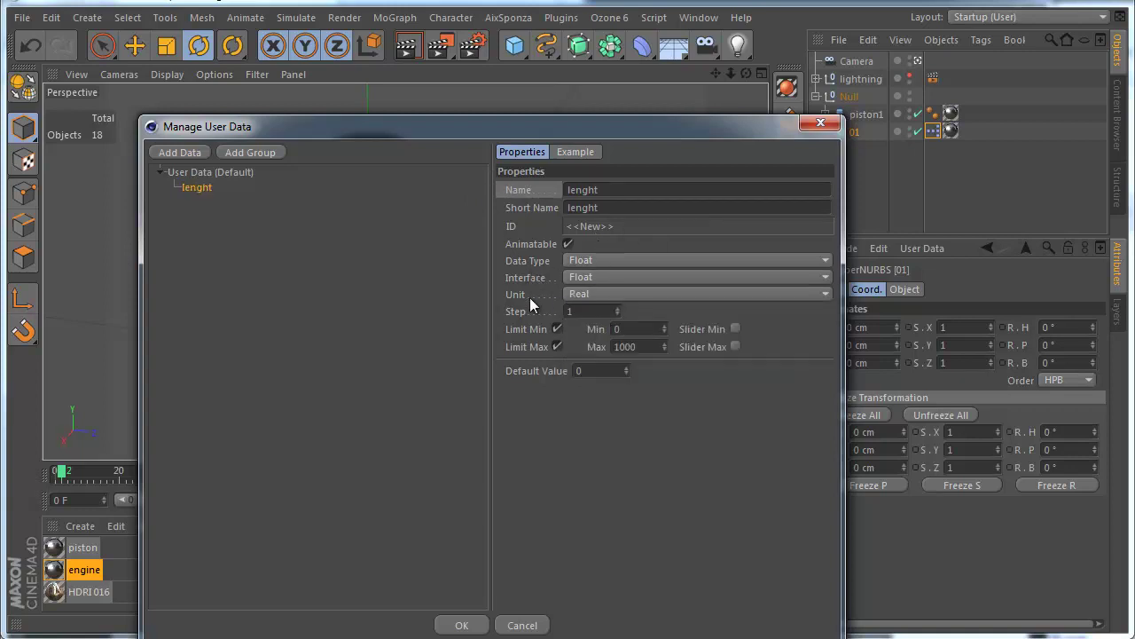
left_click(557, 347)
left_click(568, 375)
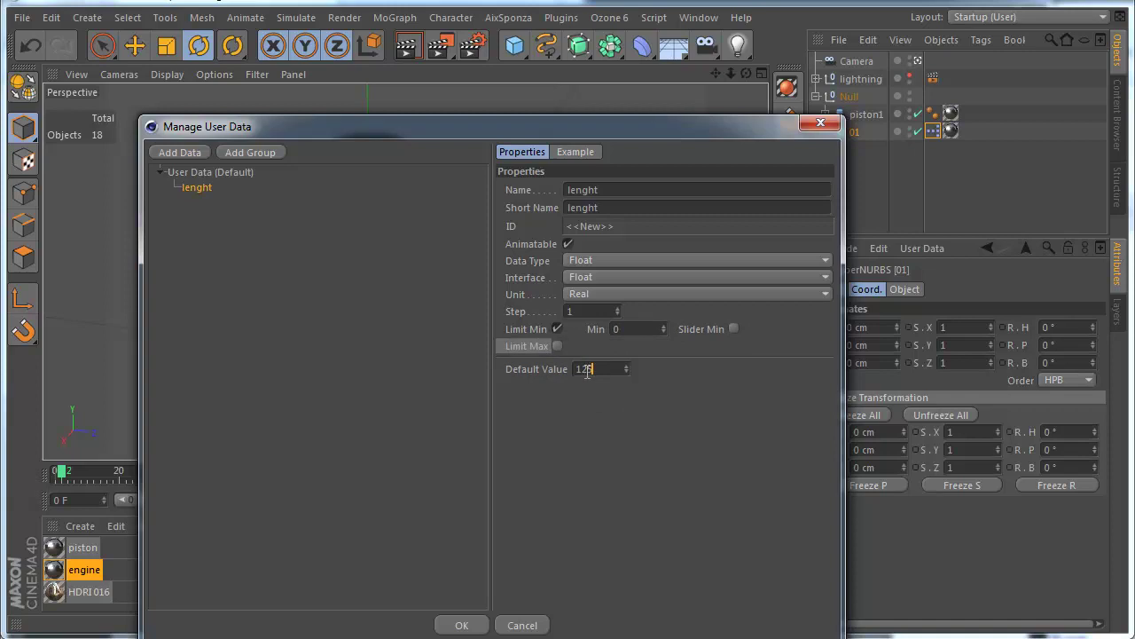
left_click(461, 625)
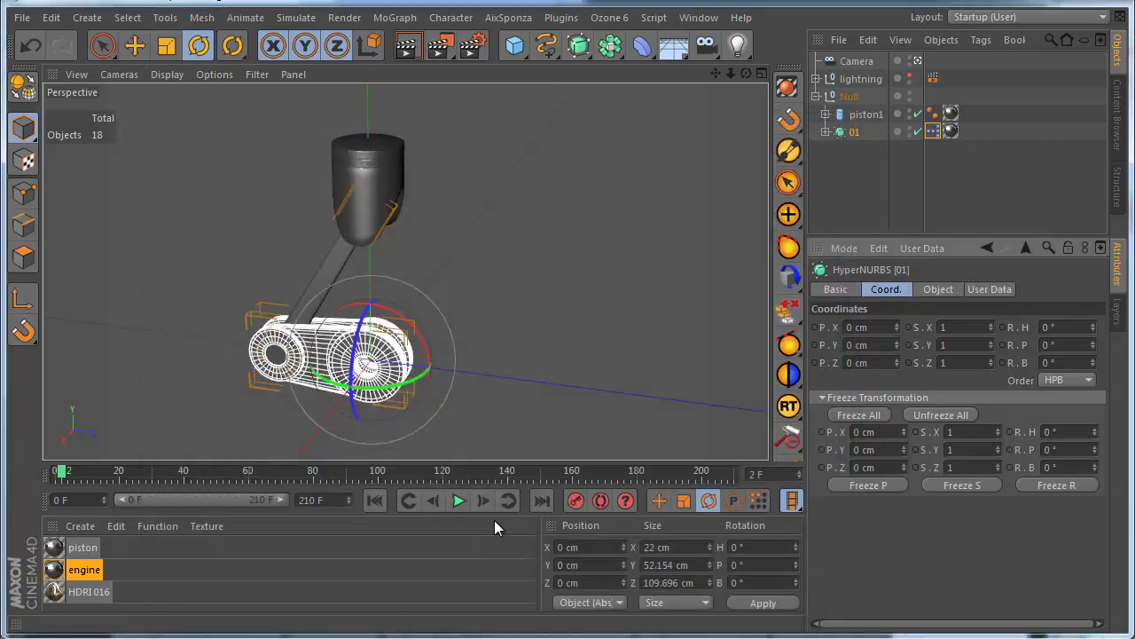
left_click(992, 290)
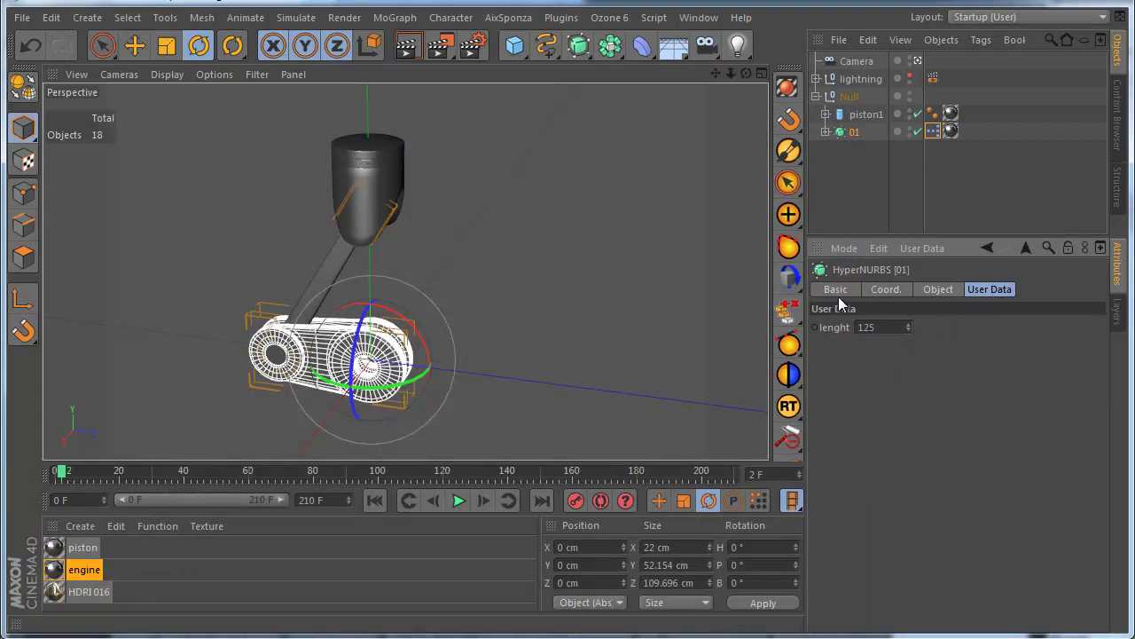
- Reopen the XPresso setup of 01 and add the user data lenght as an output port on the 01 node
left_click(933, 132)
double_click(933, 132)
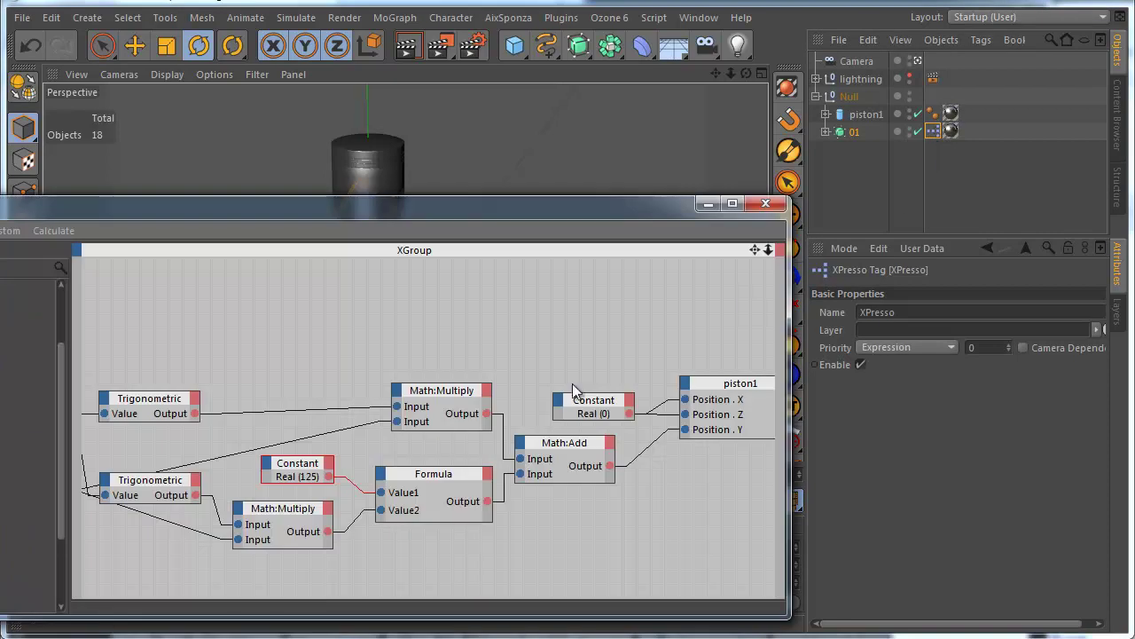
middle_click_drag(457, 417, 684, 362)
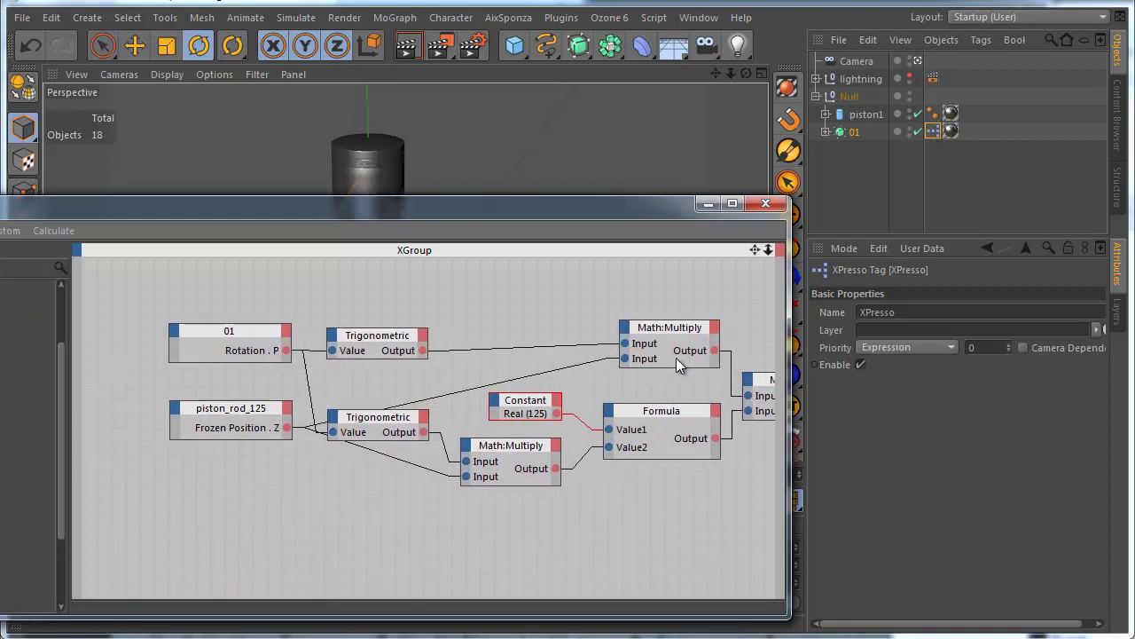
middle_click_drag(676, 357, 670, 353, "alt")
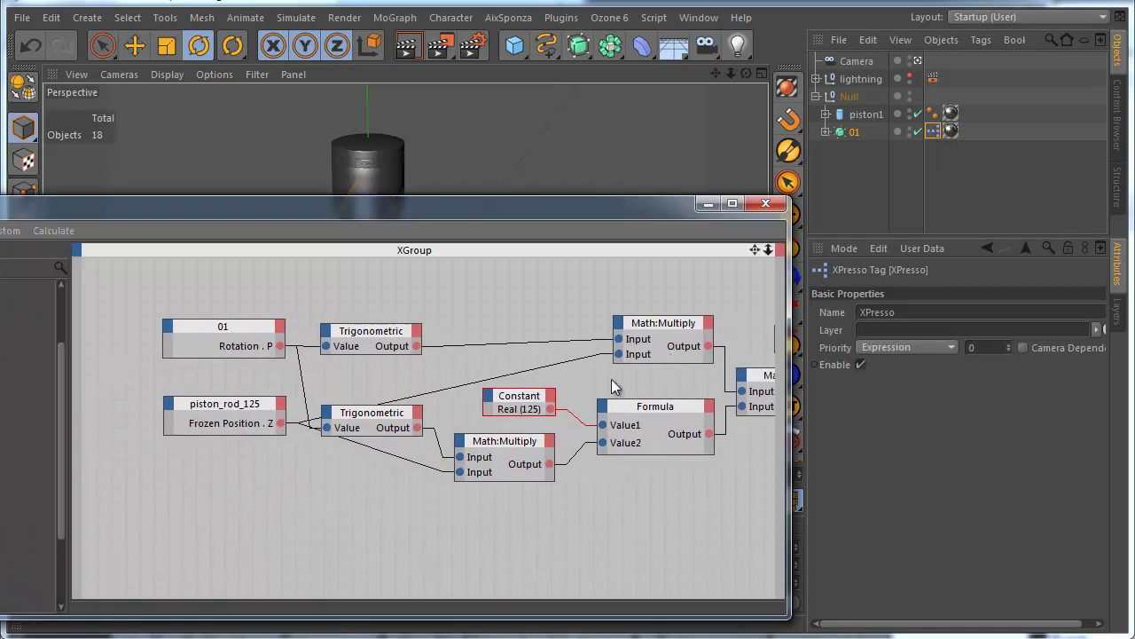
left_click(281, 327)
left_click(228, 324)
left_click(281, 327)
mouse_move(338, 581)
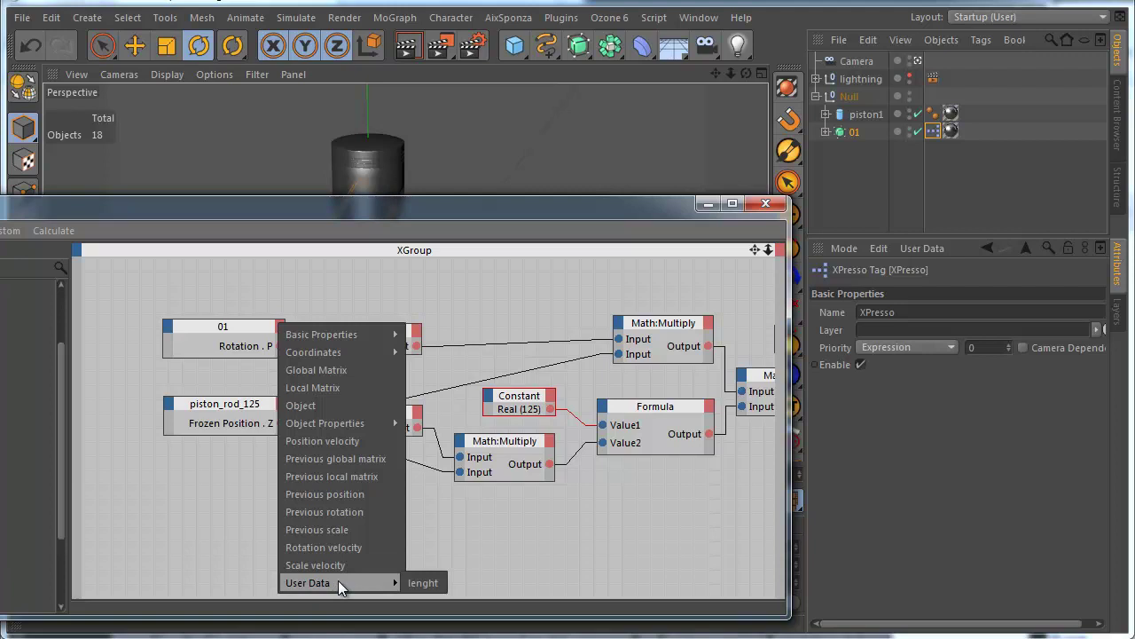
left_click(424, 582)
- Connect the 01 node's lenght output to the Formula node's Value1, delete the Constant (125) node, and close the editor
middle_click_drag(643, 444, 503, 450)
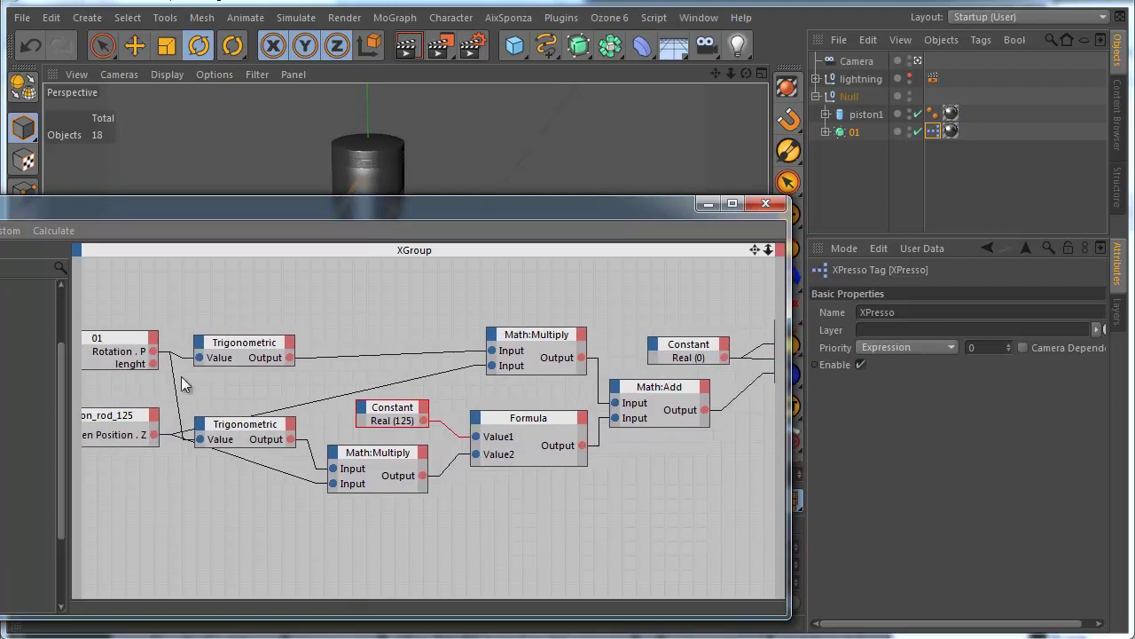
left_click_drag(154, 364, 477, 439)
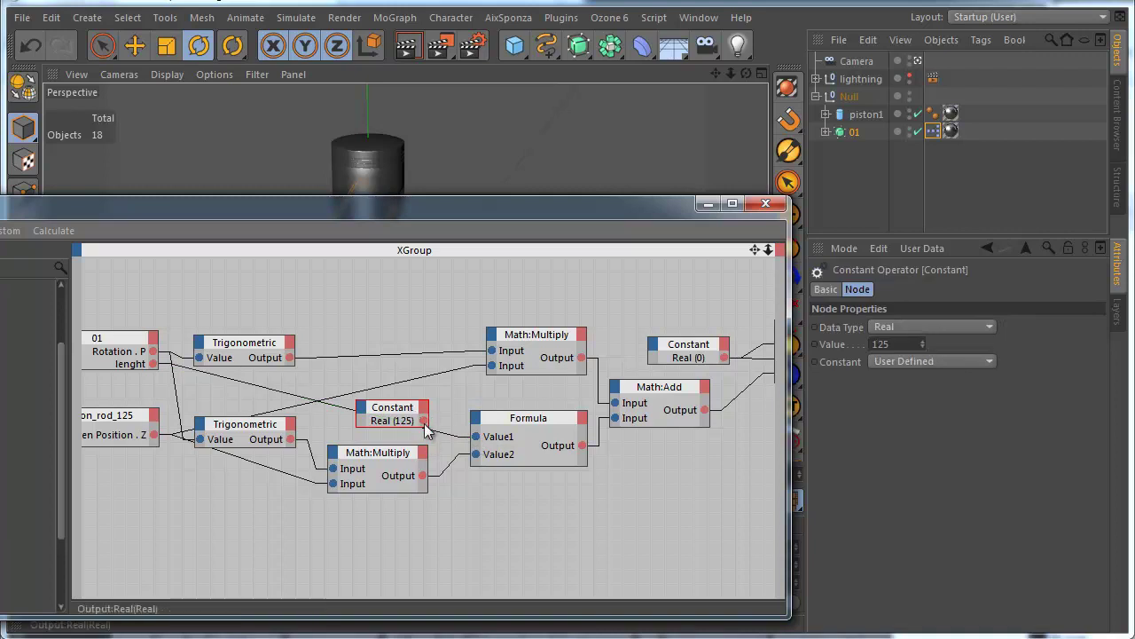
key("Delete")
left_click(766, 203)
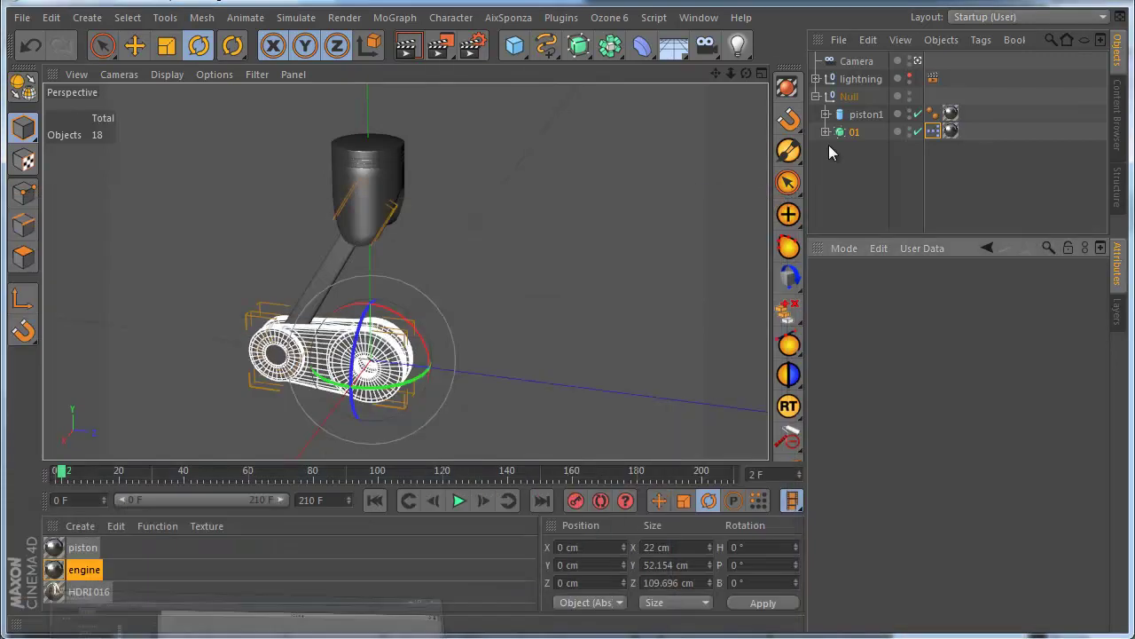
- Try adjusting the lenght user data of 01 to 124 and undo the change
left_click(853, 132)
left_click(908, 330)
left_click_drag(908, 329, 908, 295)
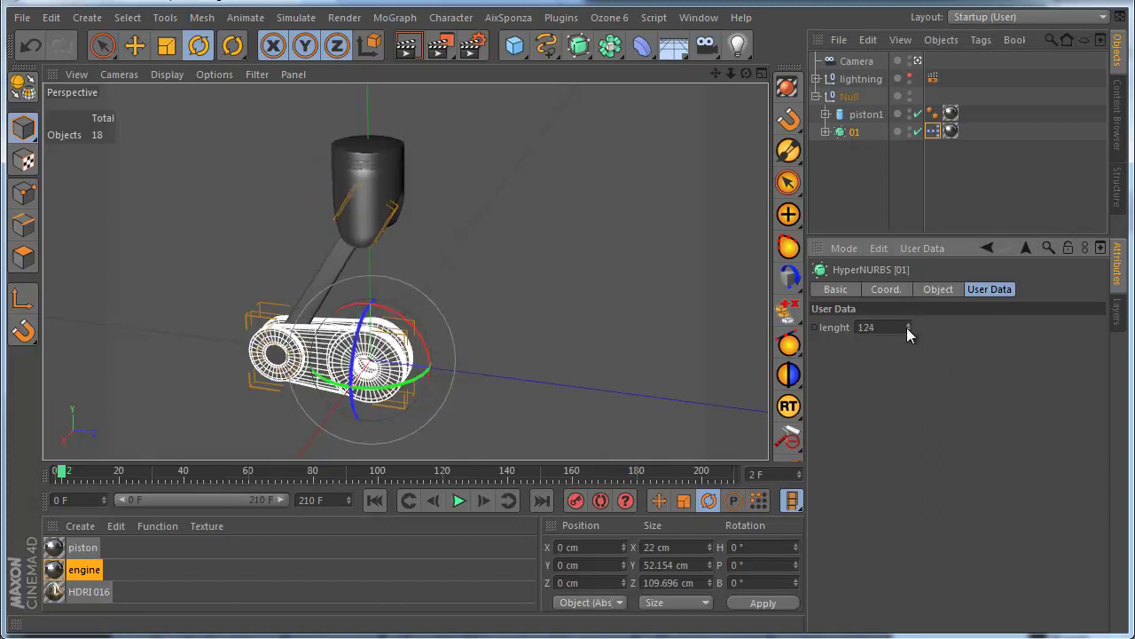
left_click(30, 45)
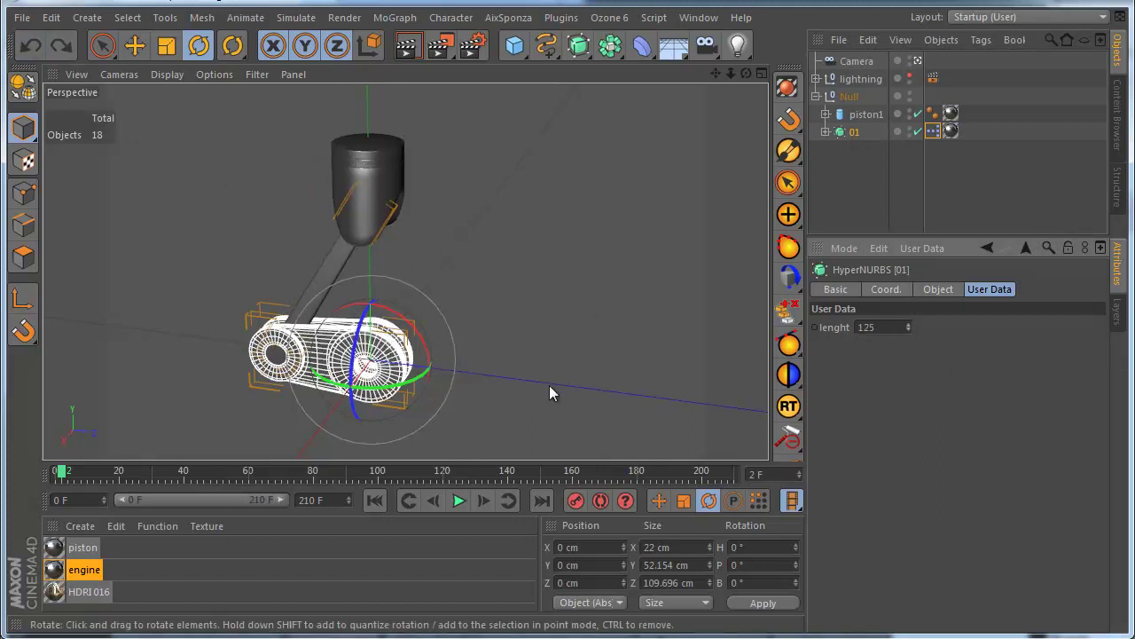
- Create a null object inside the Null group above piston1 and name it rotator
left_click_drag(550, 385, 487, 373, "alt")
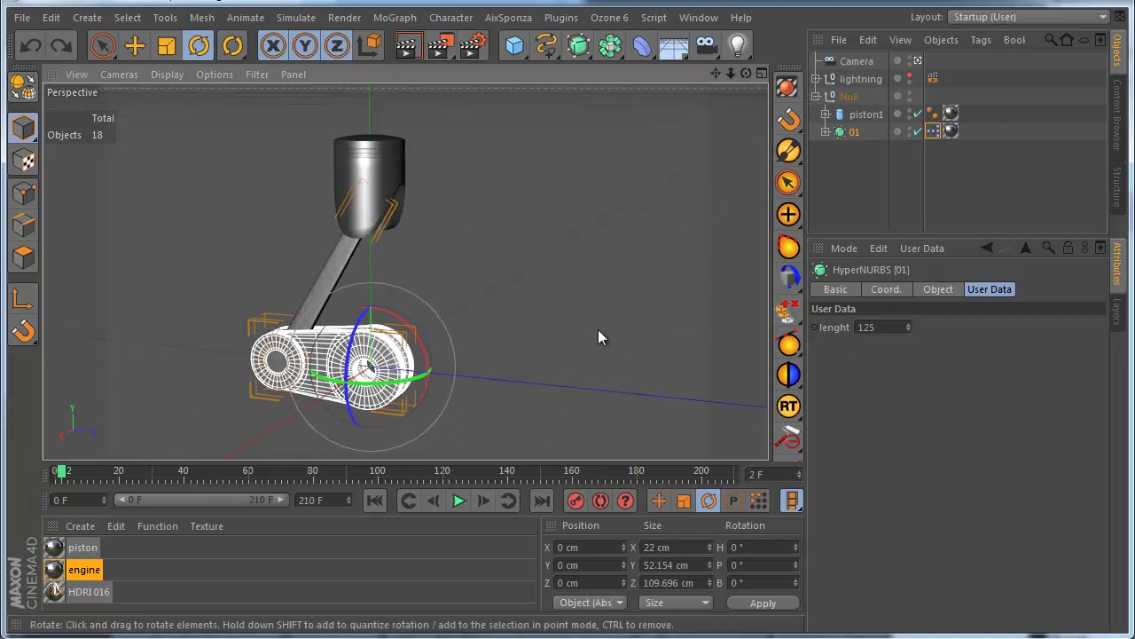
left_click_drag(603, 313, 574, 373)
middle_click_drag(564, 338, 577, 348, "alt")
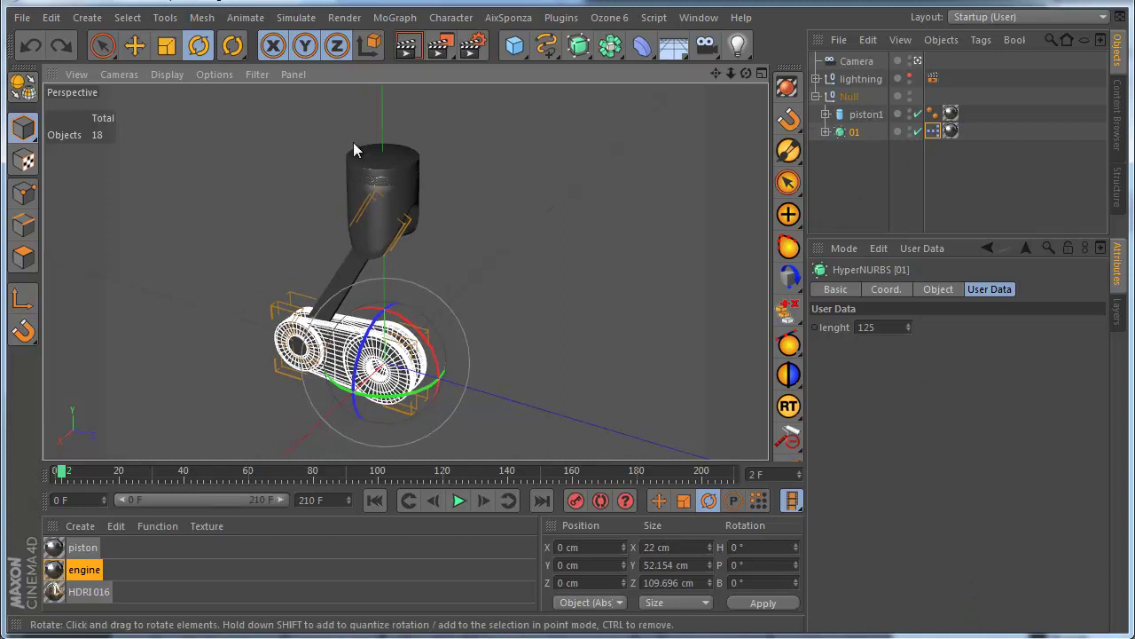
left_click(88, 17)
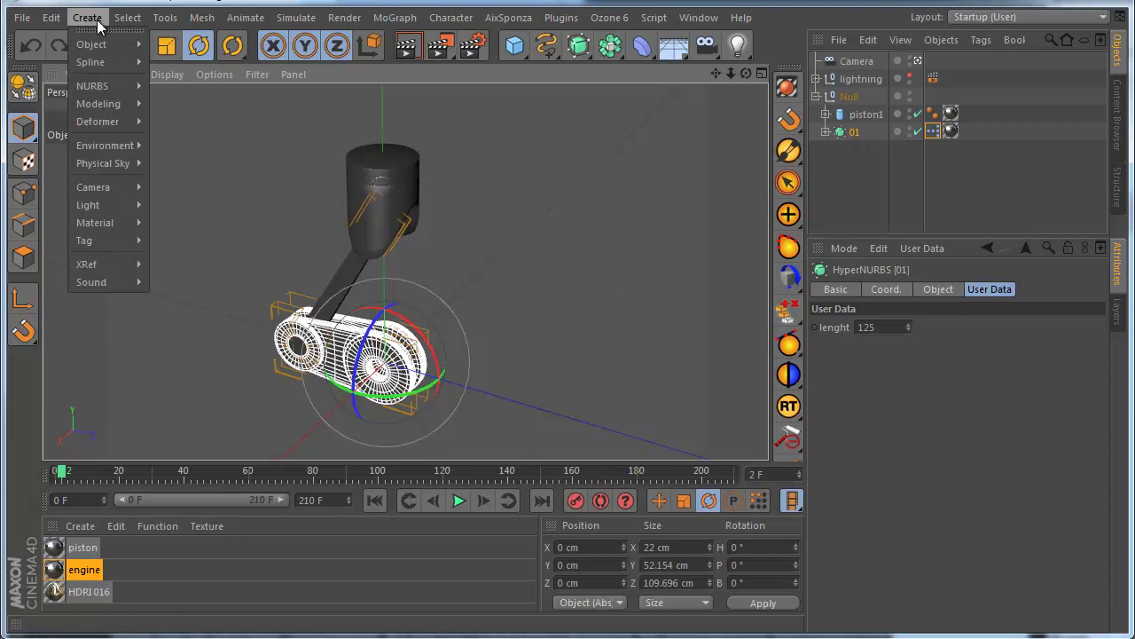
mouse_move(98, 44)
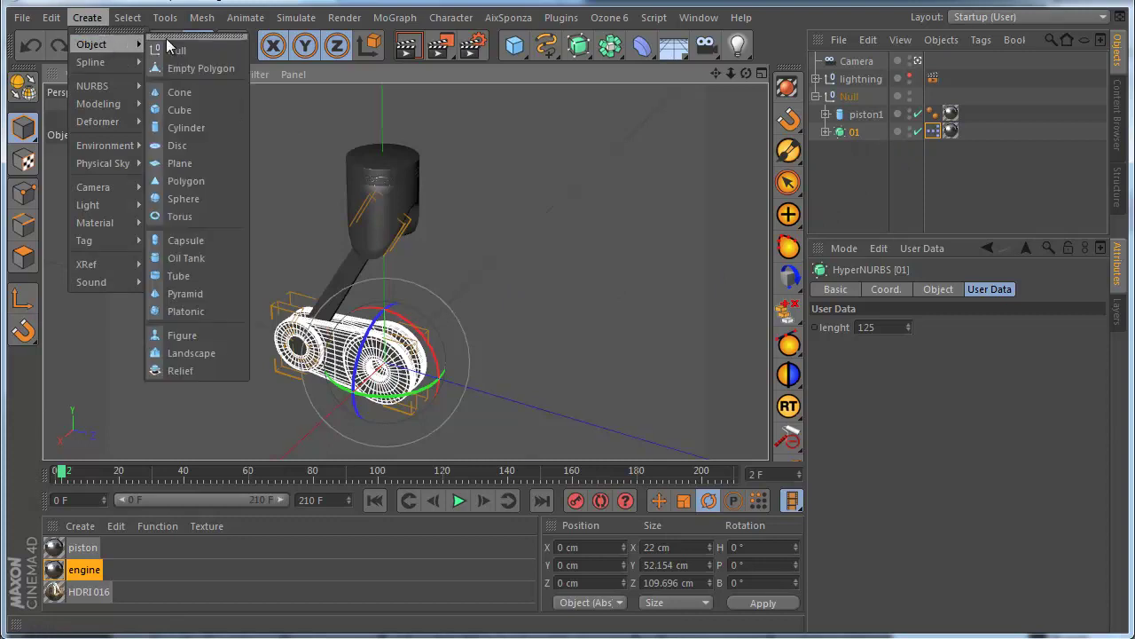
left_click(182, 44)
left_click_drag(866, 80, 858, 116)
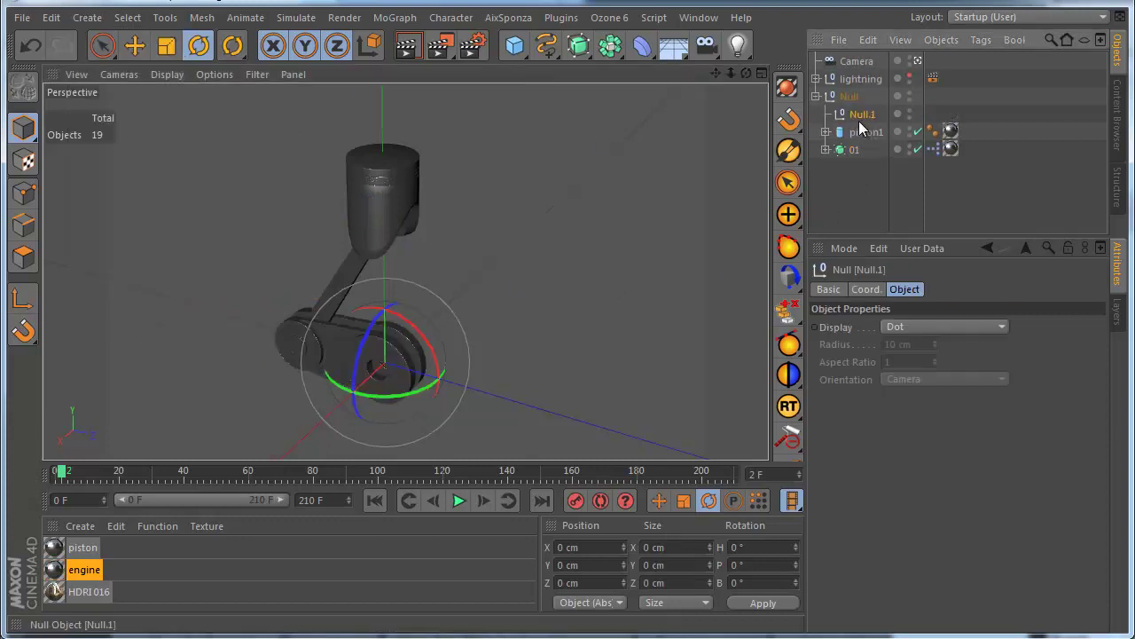
double_click(878, 114)
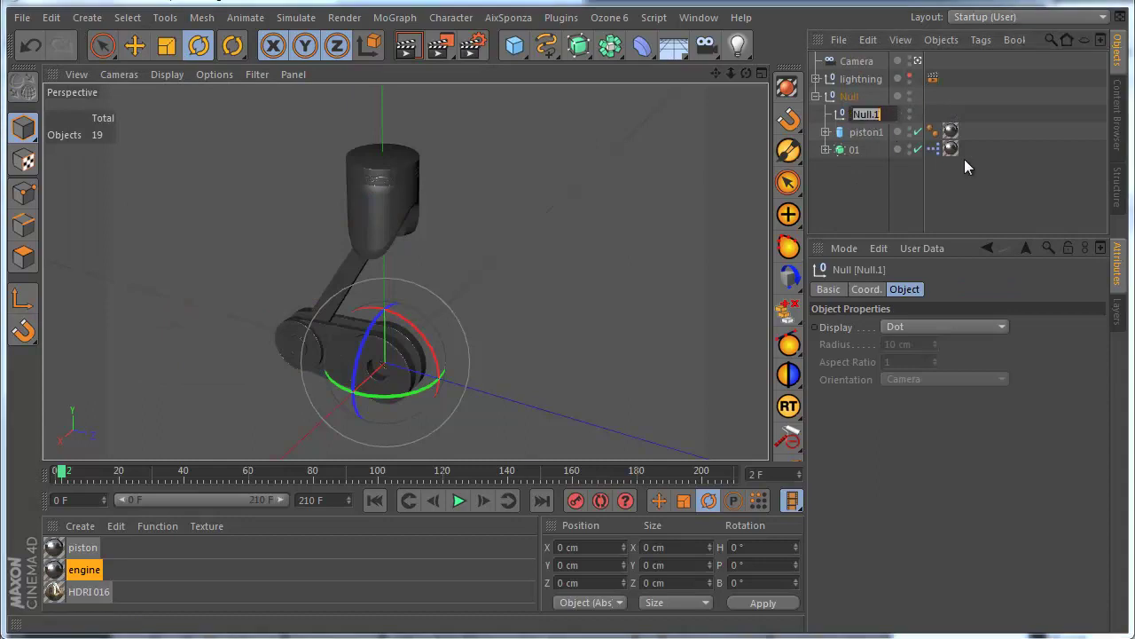
type("rotator")
key("Return")
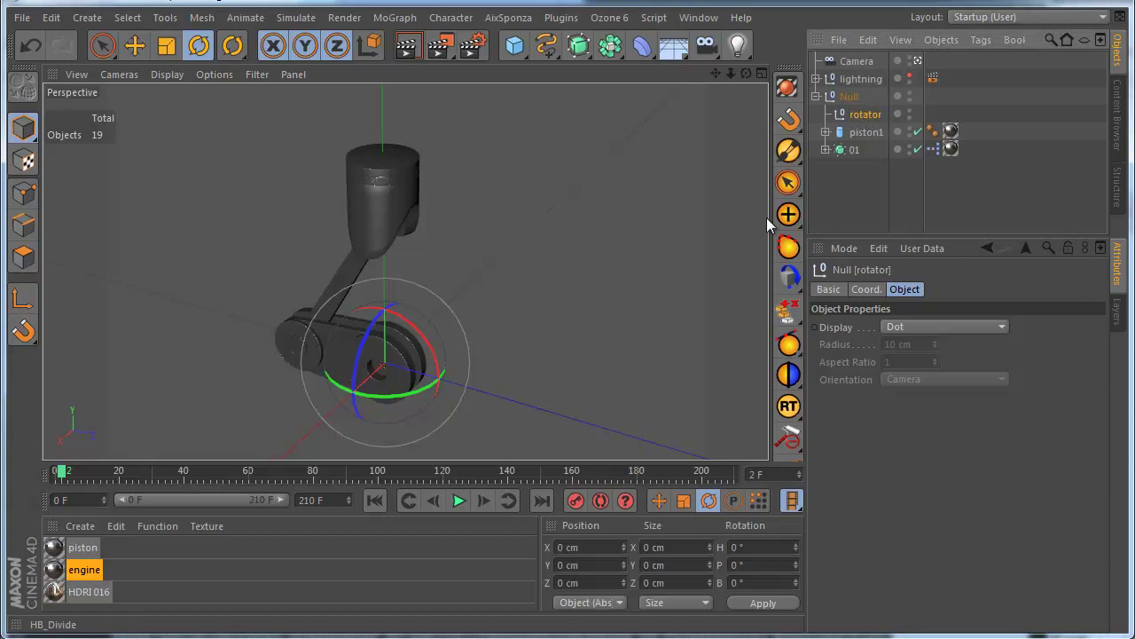
- Reopen the XPresso setup of 01 and remove the lenght output port from the 01 node
double_click(936, 150)
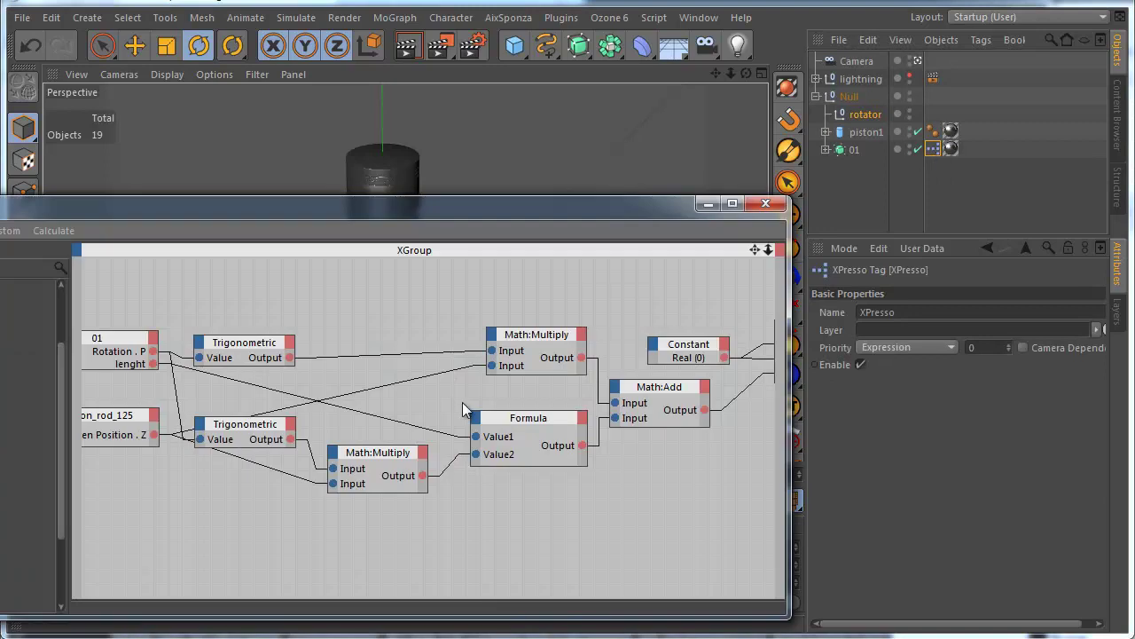
middle_click_drag(442, 402, 618, 414)
middle_click_drag(679, 446, 566, 415)
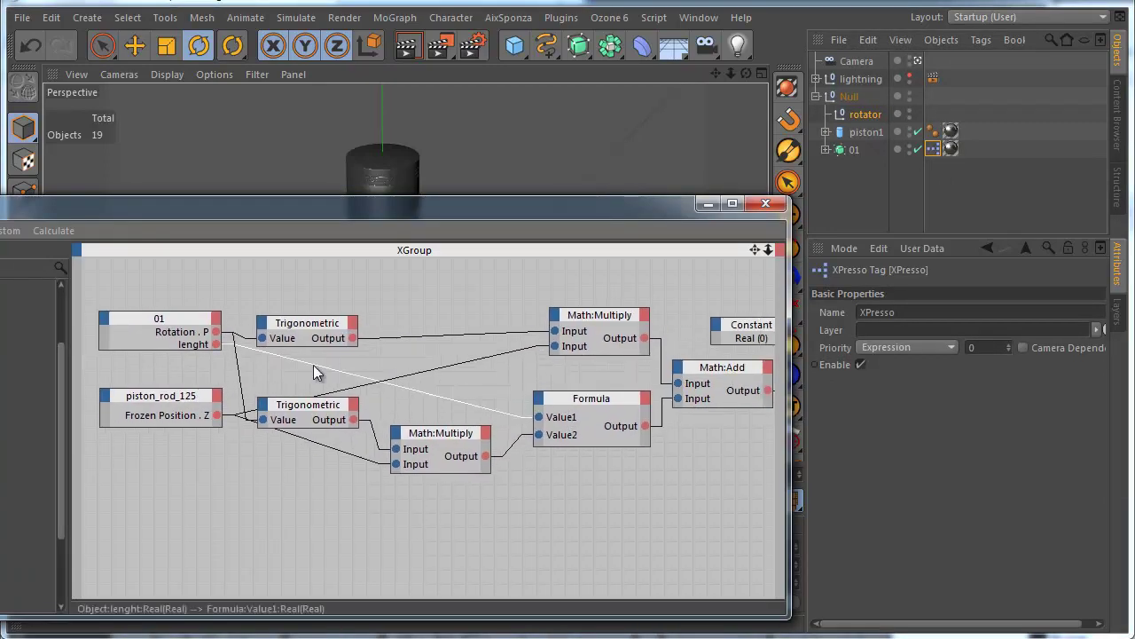
double_click(216, 346)
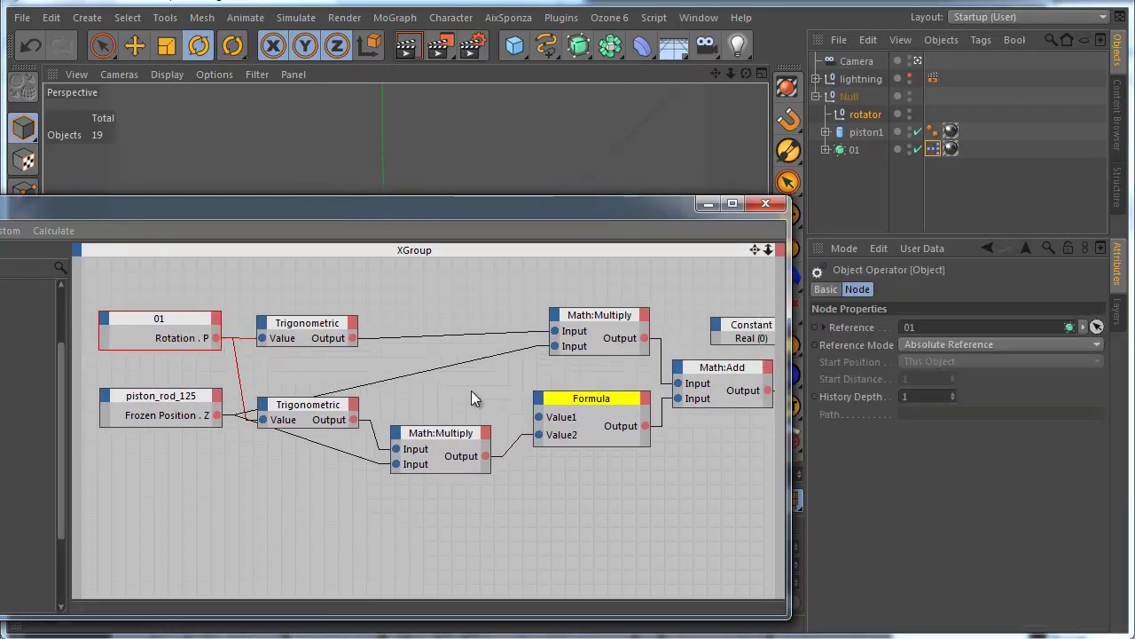
- Add a Constant node with value 125 and connect it to the Formula node's Value1 input
right_click(424, 391)
mouse_move(479, 402)
mouse_move(568, 403)
mouse_move(701, 403)
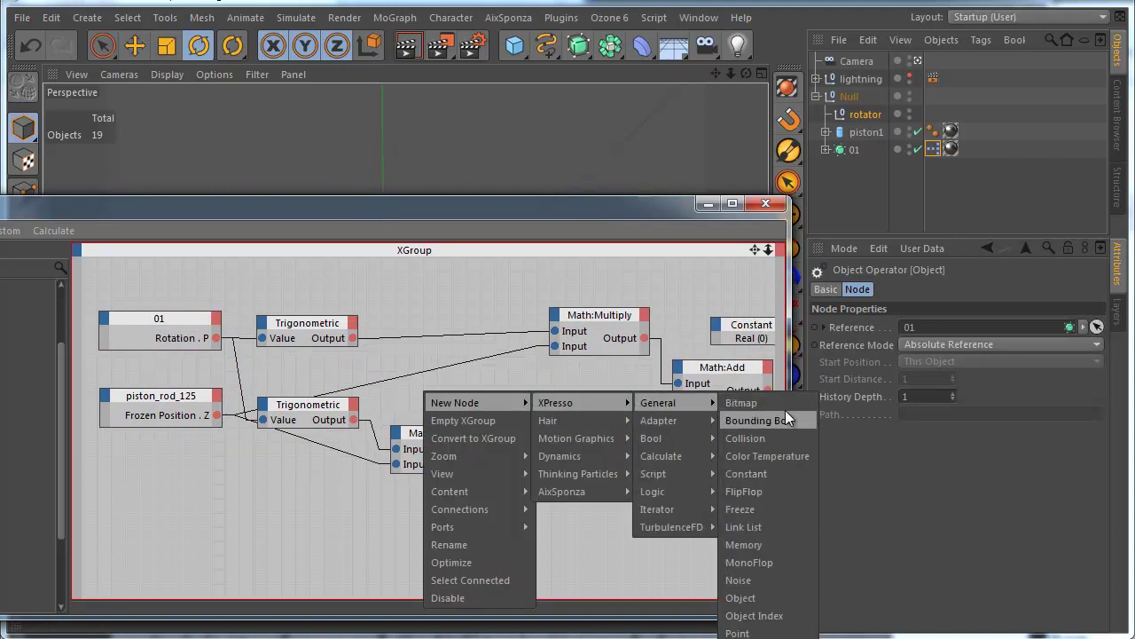
left_click(782, 482)
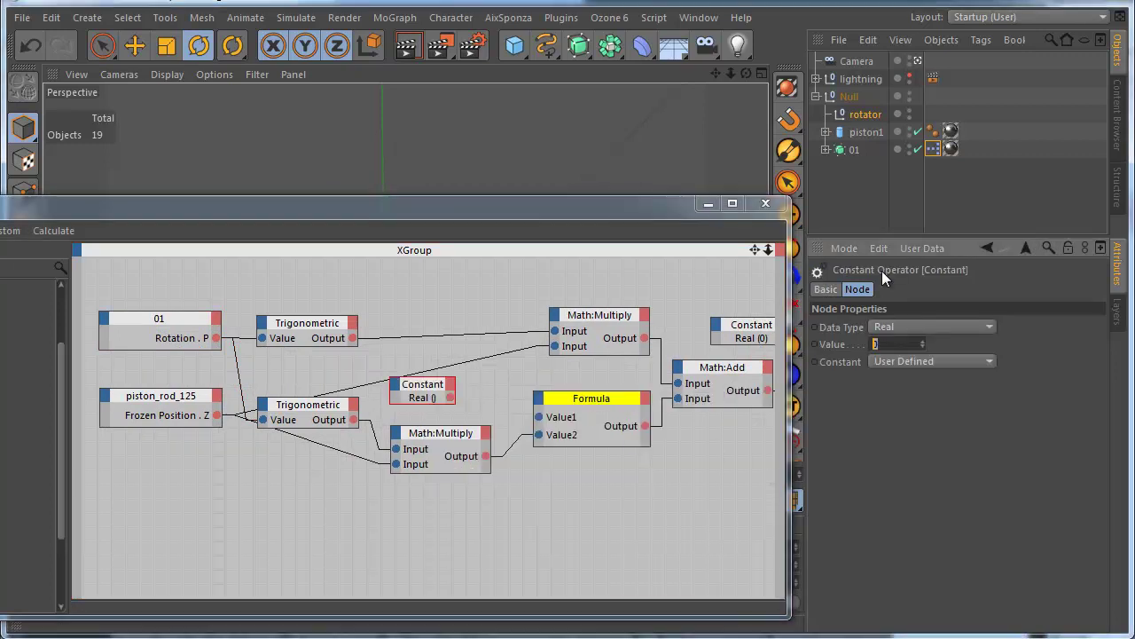
double_click(885, 344)
type("125")
left_click_drag(453, 394, 538, 416)
- Add the rotator null as a node in front of the 01 node and widen it to show its name
left_click_drag(595, 216, 662, 265)
middle_click_drag(322, 426, 528, 428)
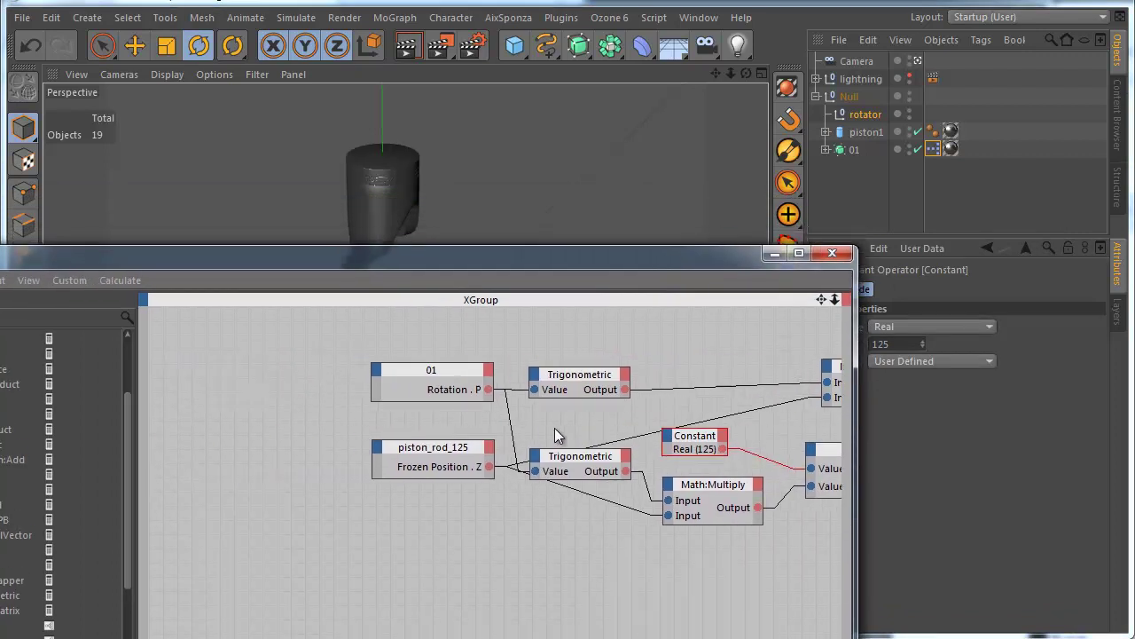
left_click(375, 370)
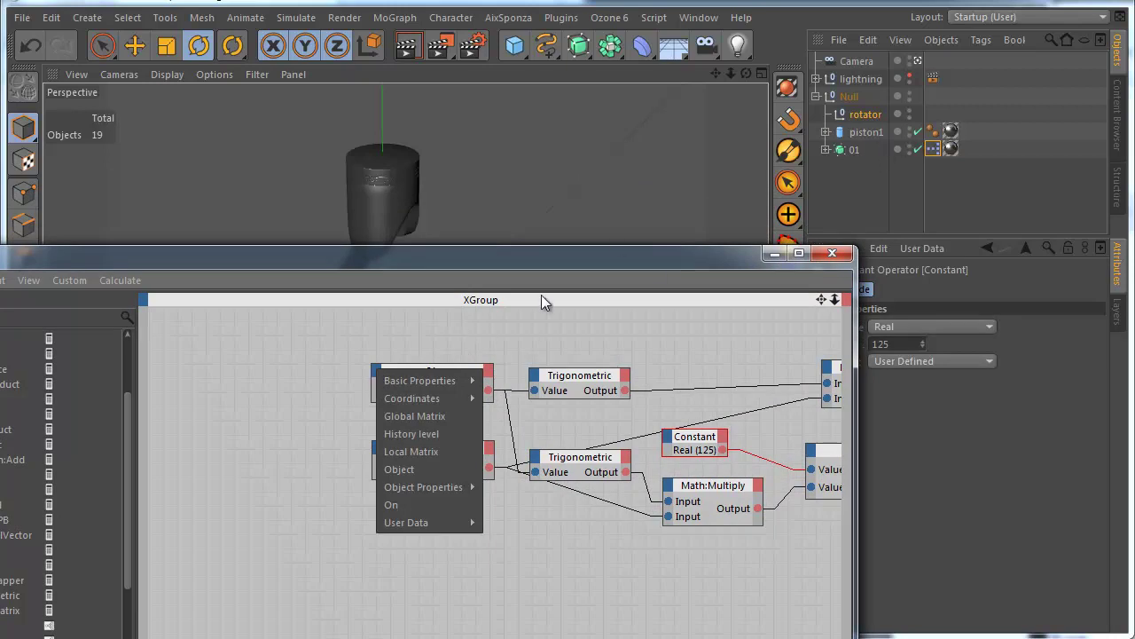
left_click(870, 121)
left_click(866, 116)
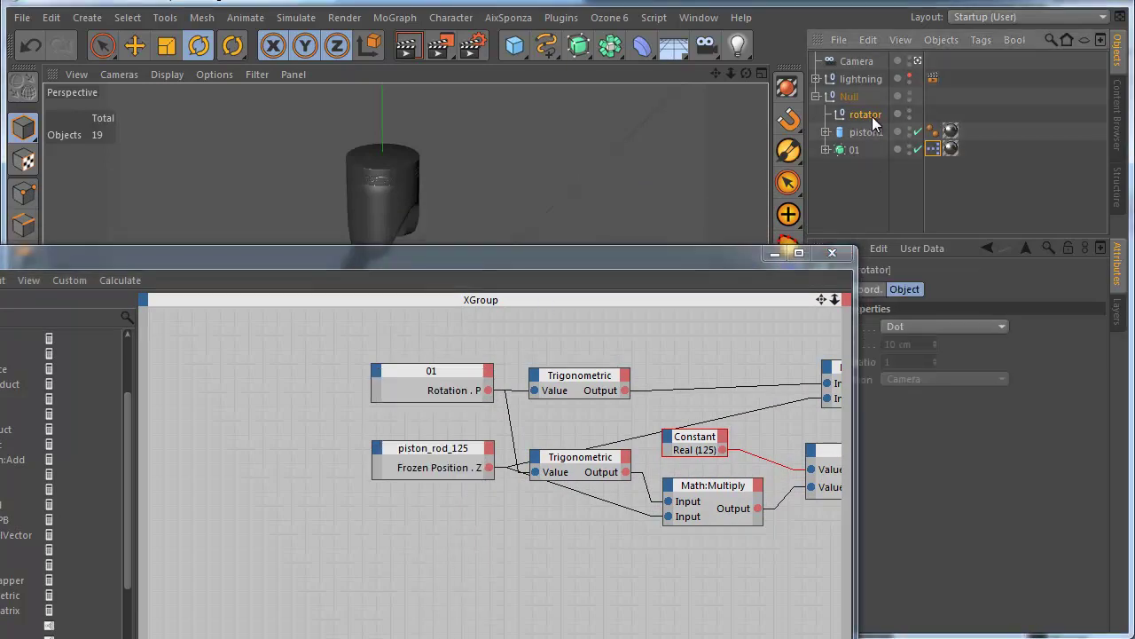
left_click_drag(877, 122, 177, 378)
middle_click_drag(280, 410, 399, 426, "alt")
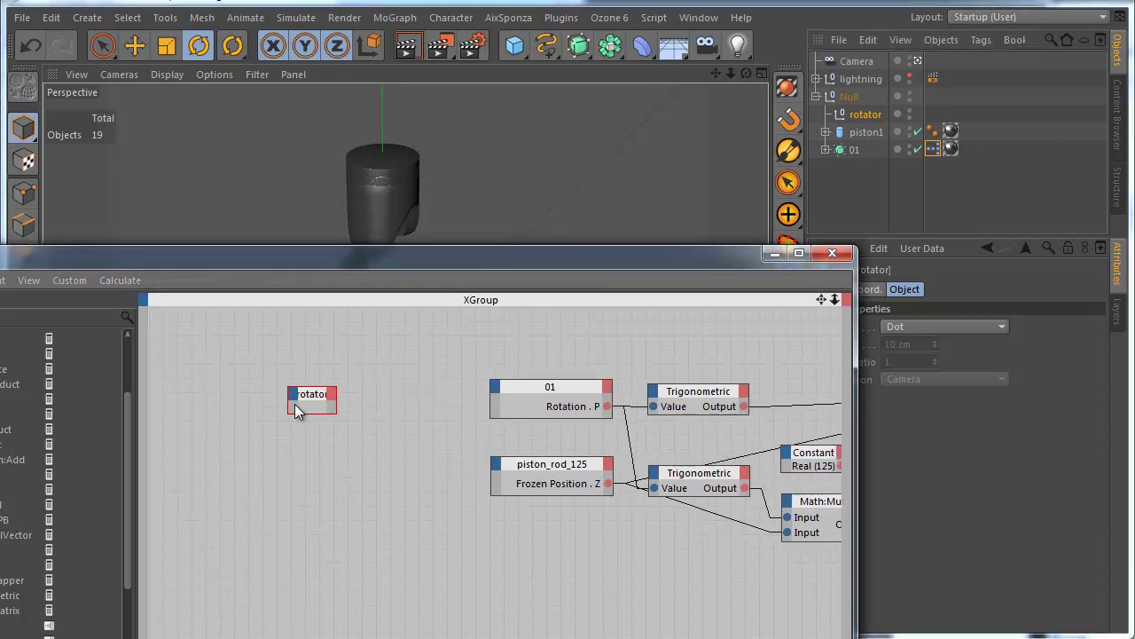
left_click_drag(291, 405, 254, 405)
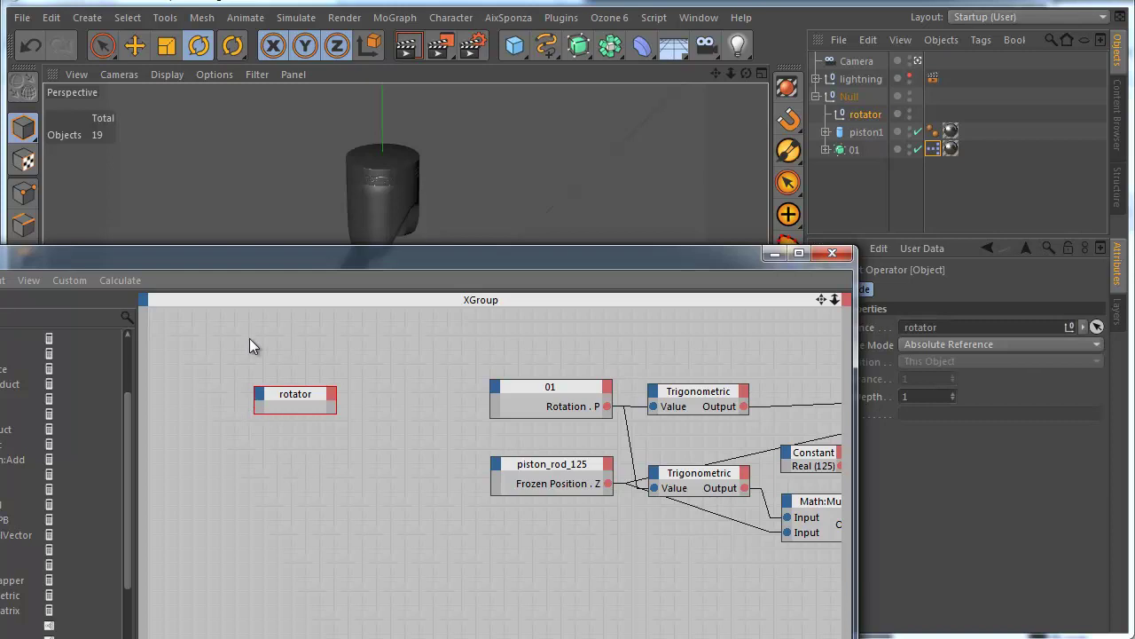
- Add a Rotation . P output port to the rotator node and widen the node slightly
left_click(332, 399)
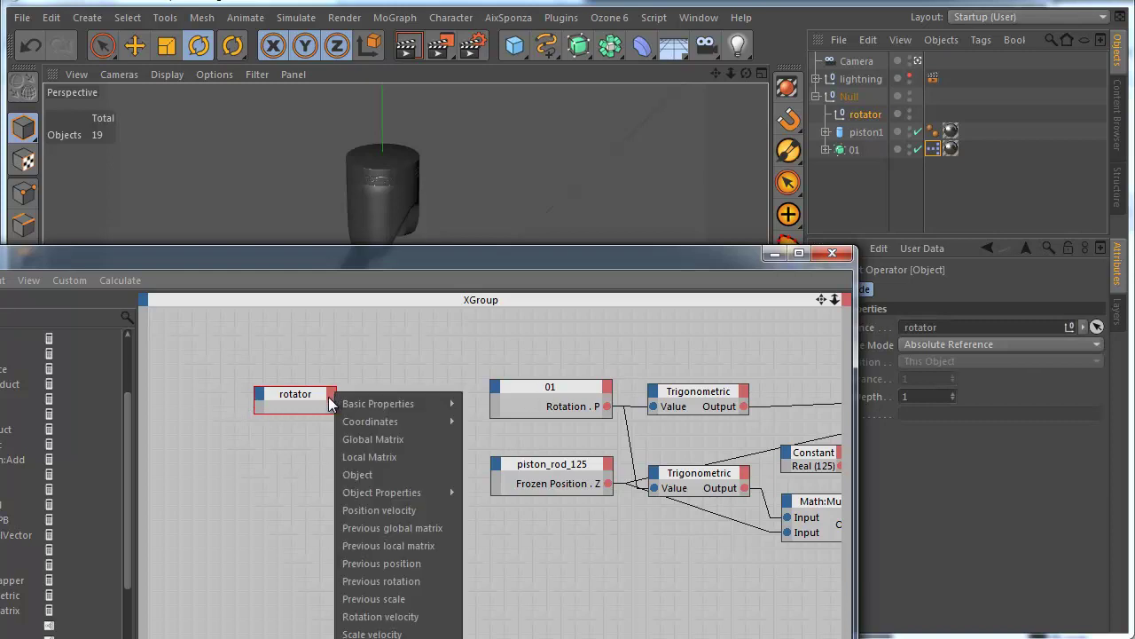
mouse_move(356, 422)
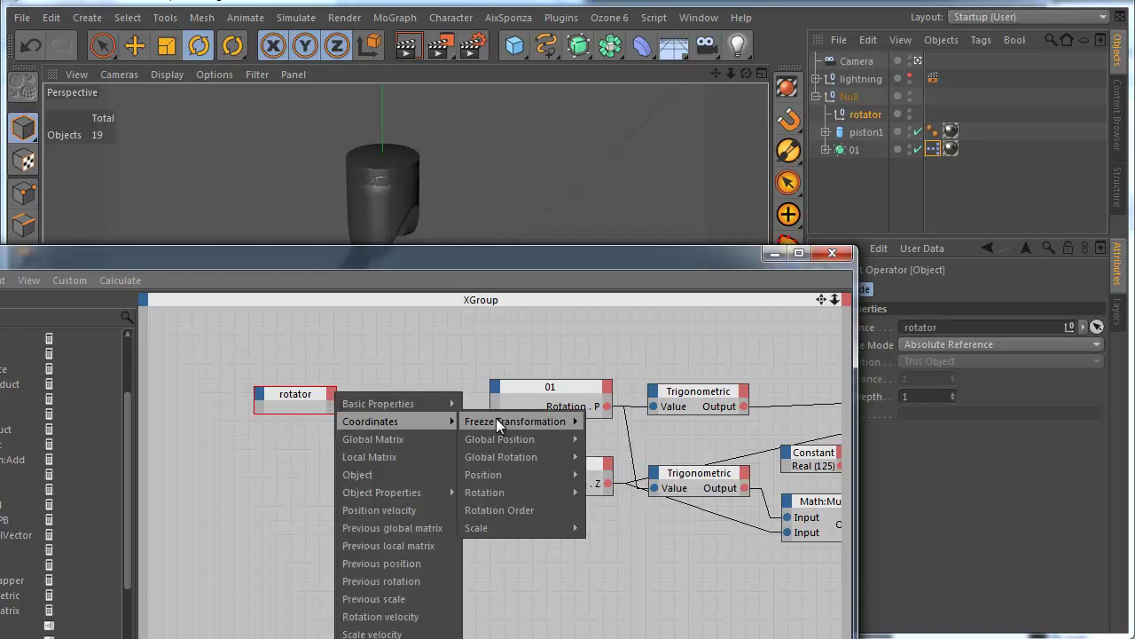
mouse_move(571, 495)
left_click(618, 527)
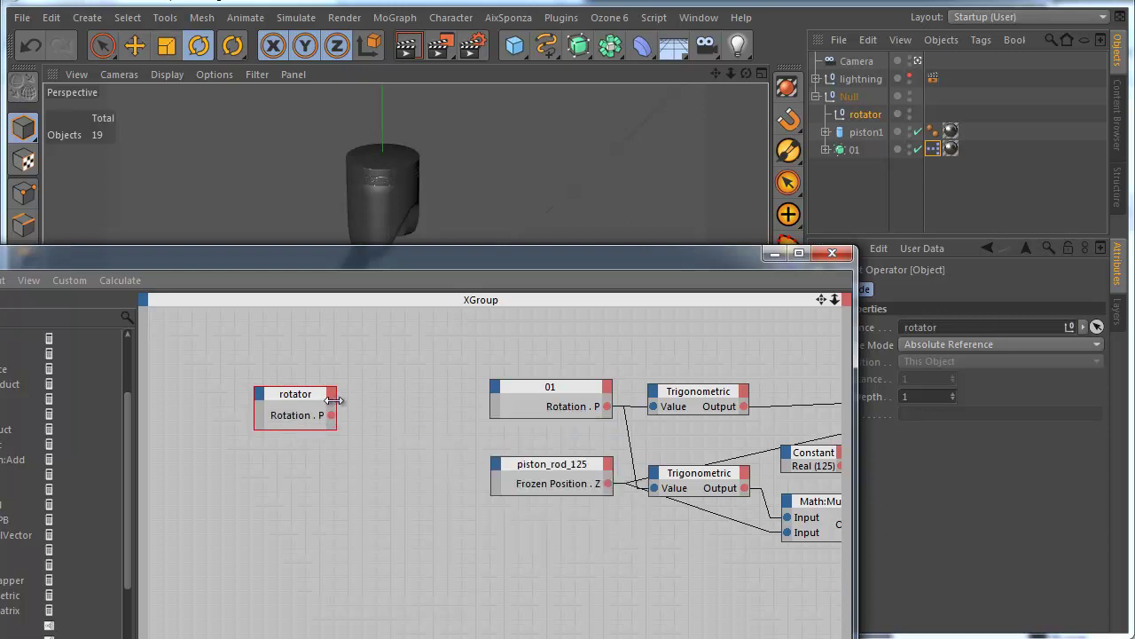
left_click_drag(334, 403, 348, 404)
- Add a Rotation . P input port to the 01 node and connect the rotator node's Rotation . P output to it
left_click(494, 391)
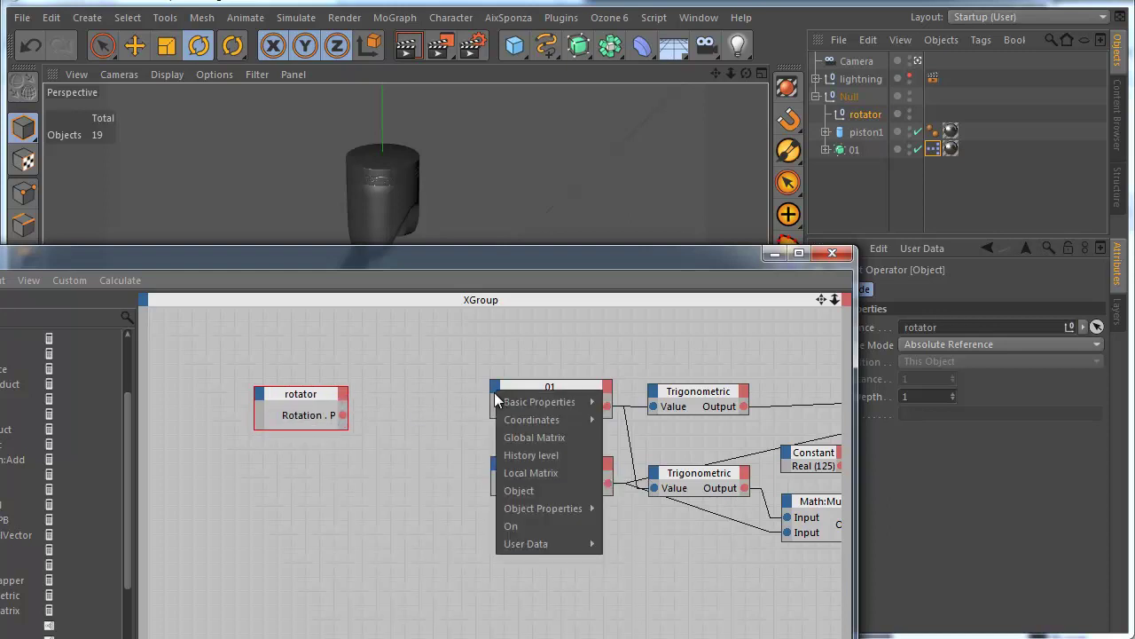
left_click(310, 445)
left_click(554, 397)
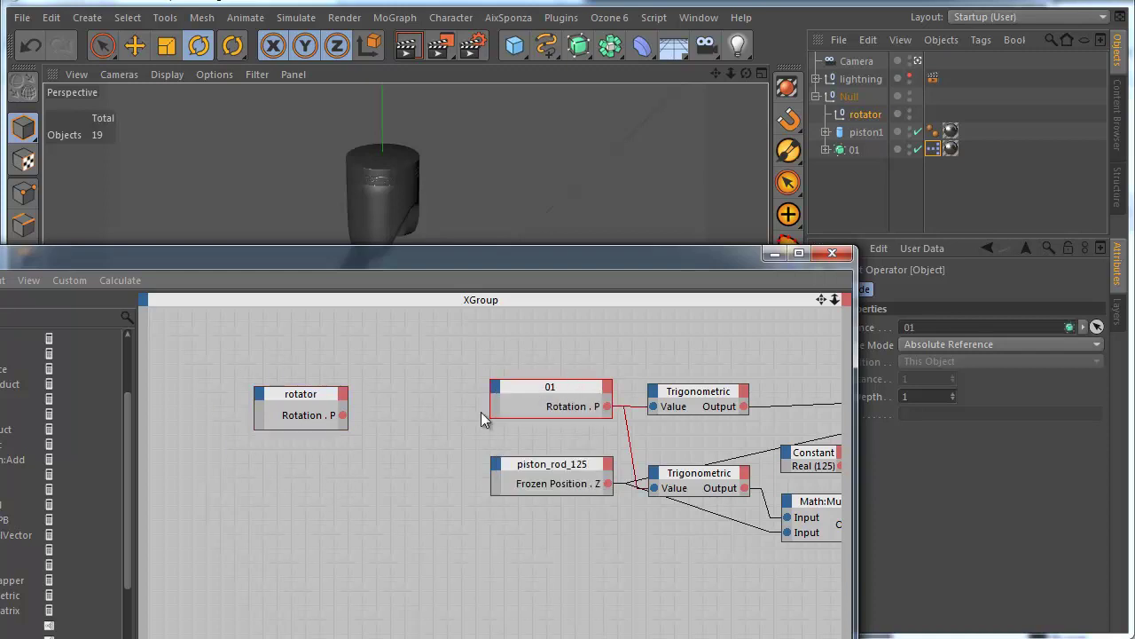
left_click(502, 390)
mouse_move(529, 418)
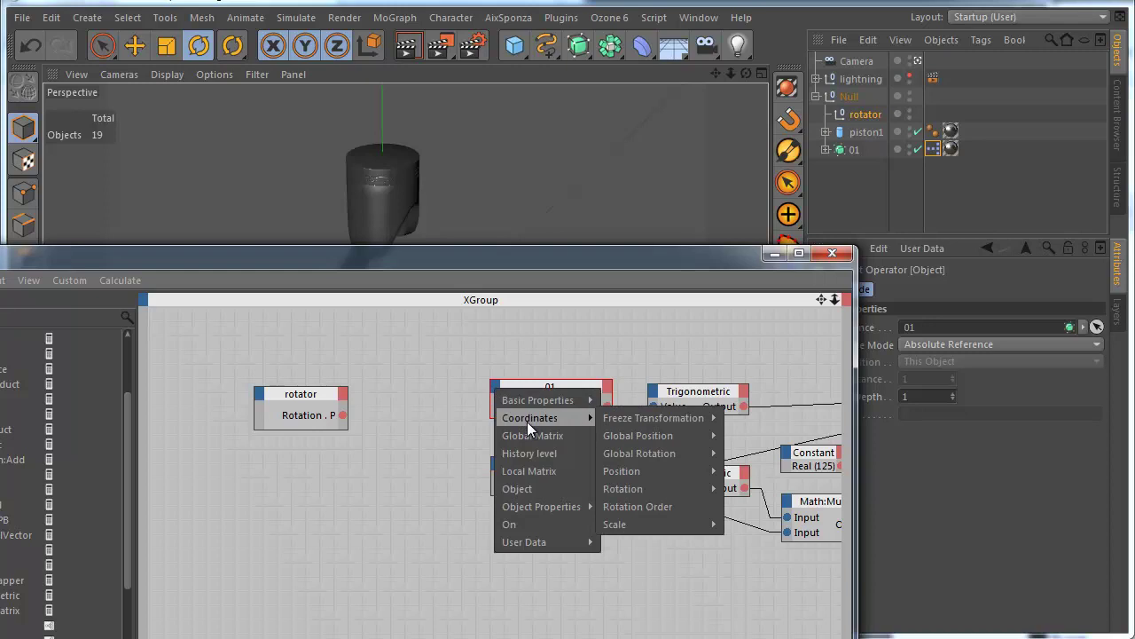
mouse_move(709, 489)
left_click(778, 526)
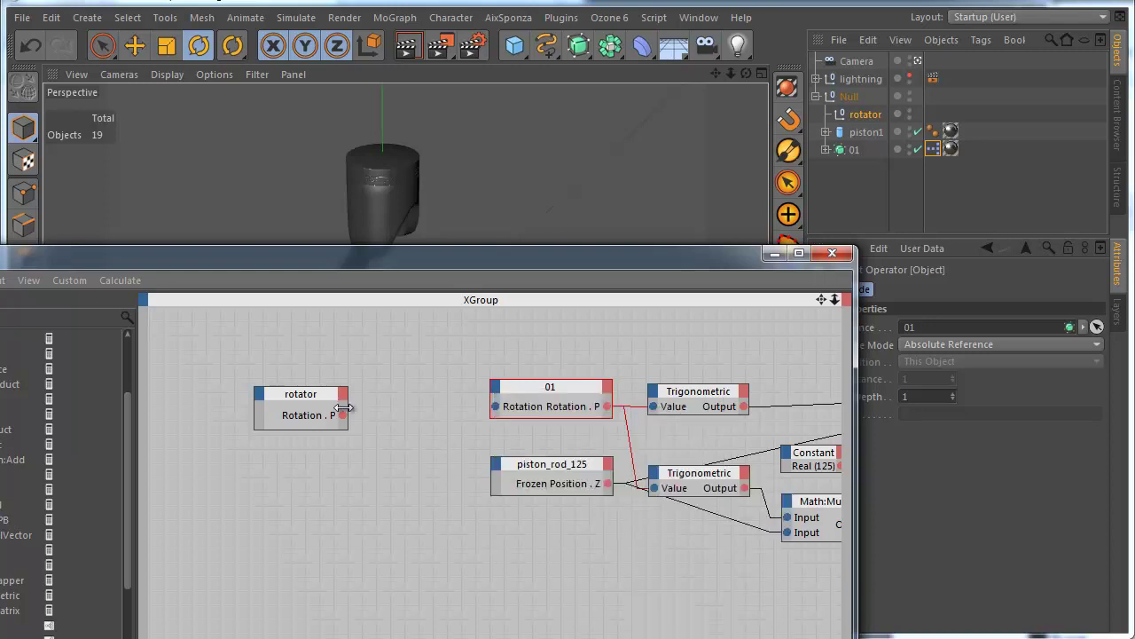
left_click_drag(495, 406, 495, 406)
- Test the rig by rotating the rotator null in the viewport, and undo the rotation
left_click_drag(603, 263, 600, 431)
left_click(869, 133)
left_click(865, 114)
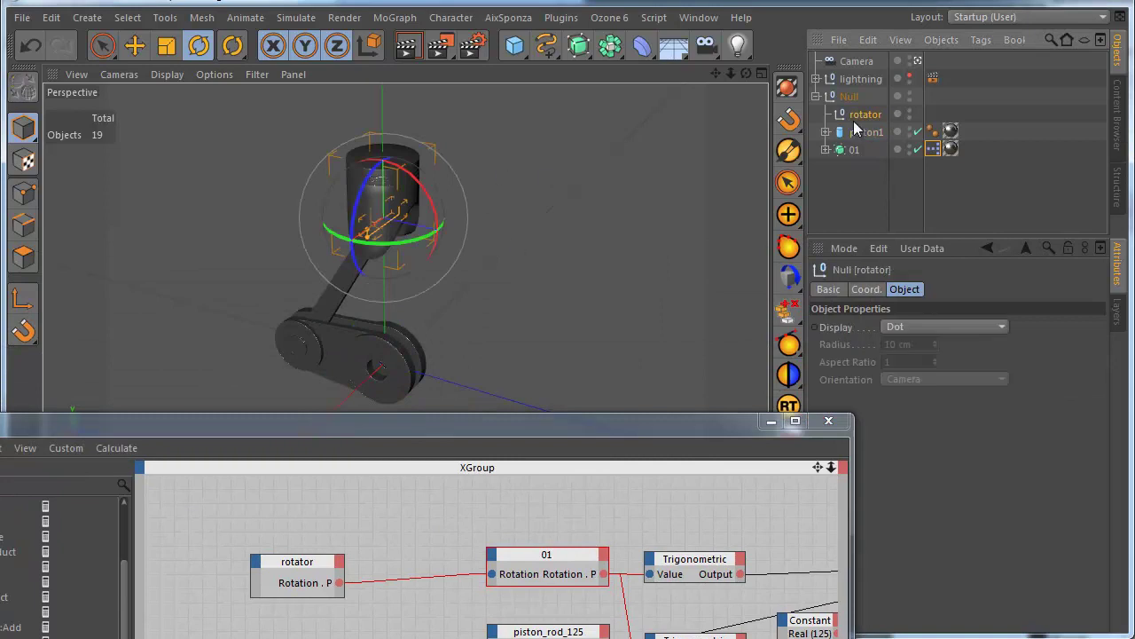
mouse_move(426, 332)
left_mouse_down()
mouse_move(435, 346)
mouse_move(415, 396)
mouse_move(369, 363)
mouse_move(403, 395)
mouse_move(372, 399)
mouse_move(408, 321)
left_mouse_up()
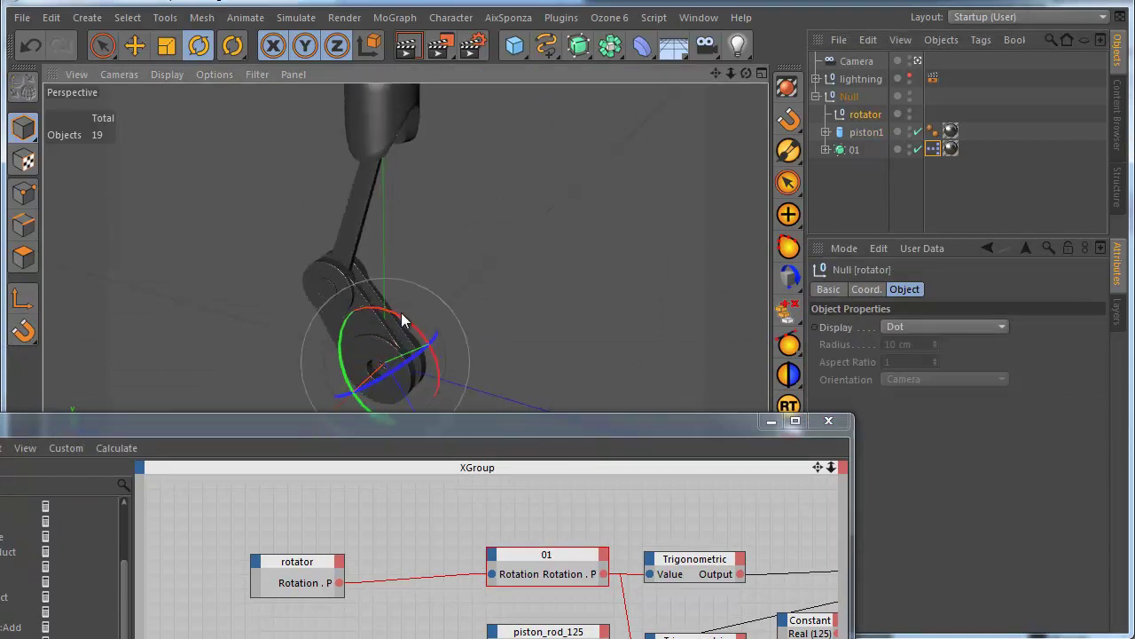
left_click(31, 46)
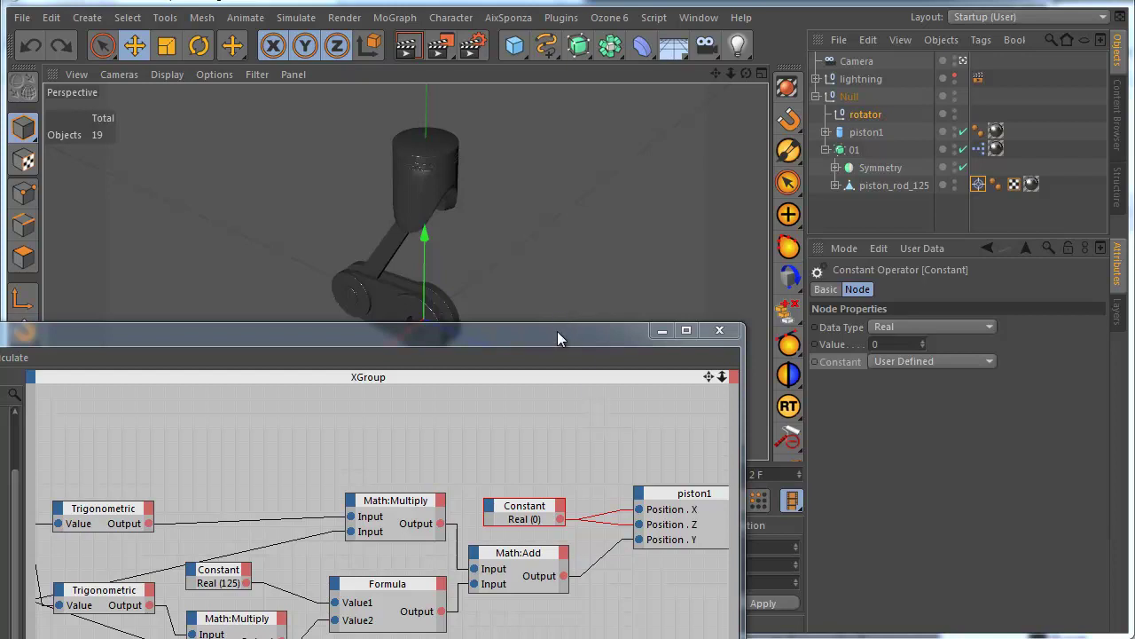
- Delete the Constant (0) node feeding piston1's X and Z positions, and move the piston1 node above the Math:Multiply node
left_click_drag(557, 338, 808, 311)
left_click(866, 133)
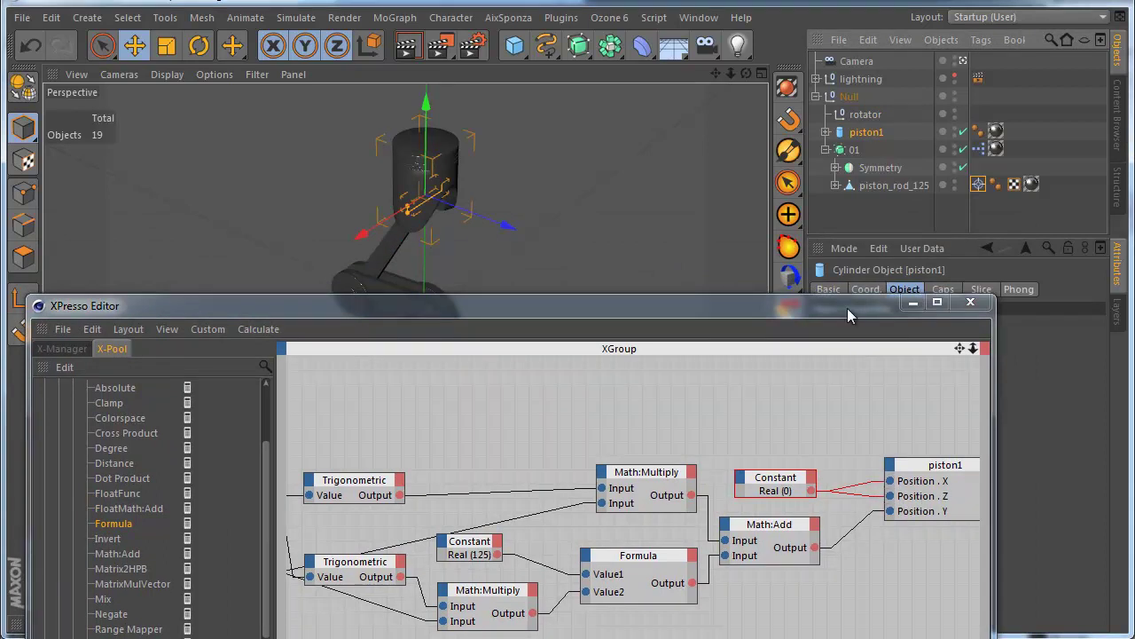
left_click_drag(848, 308, 725, 225)
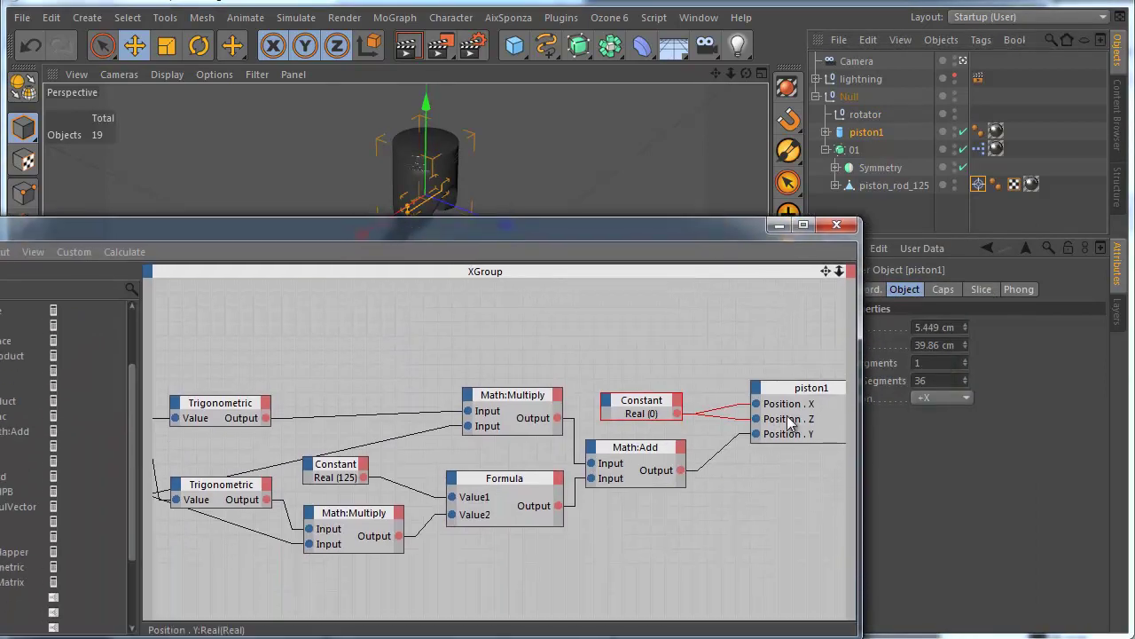
middle_click_drag(619, 422, 749, 412)
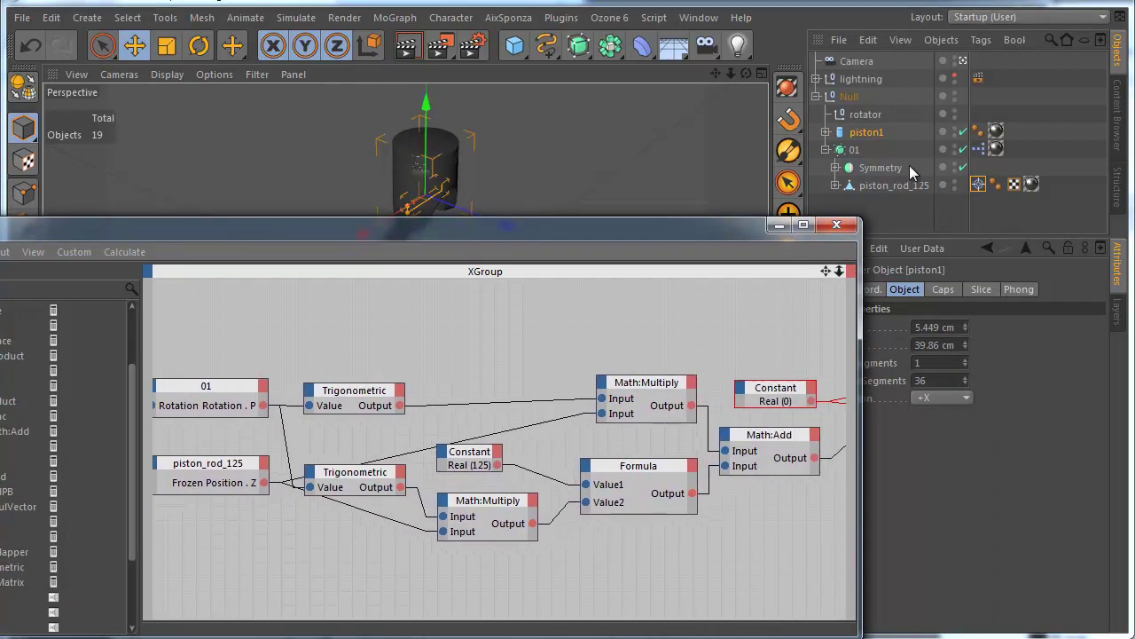
left_click(855, 152)
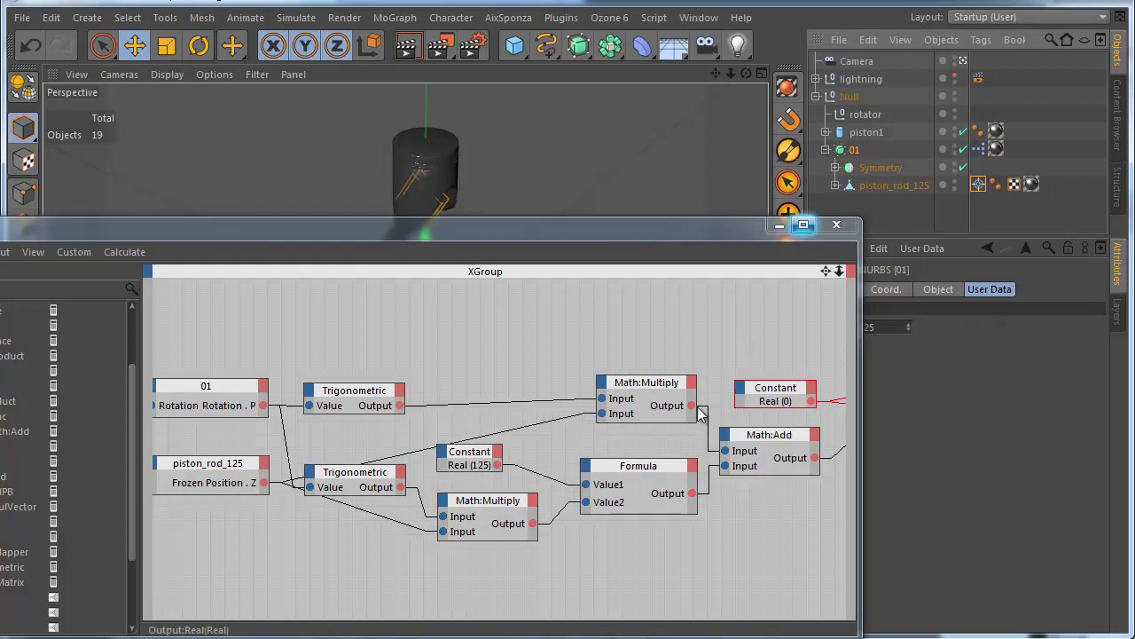
middle_click_drag(510, 395, 581, 377)
middle_click_drag(788, 415, 430, 417)
left_click(506, 371)
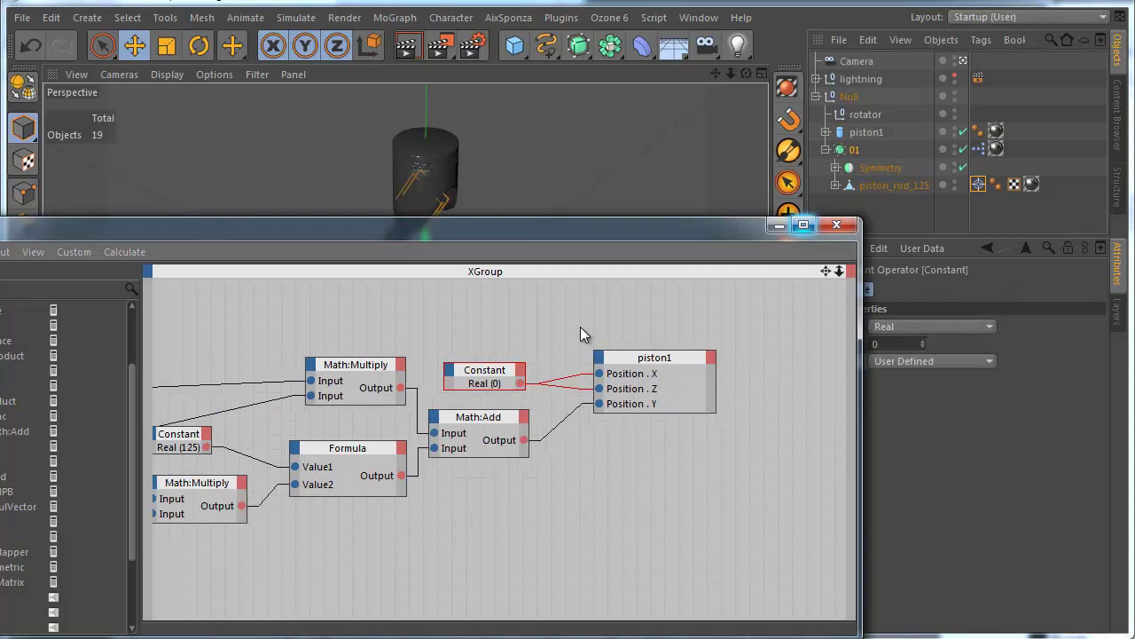
key("Delete")
left_click_drag(662, 360, 435, 306)
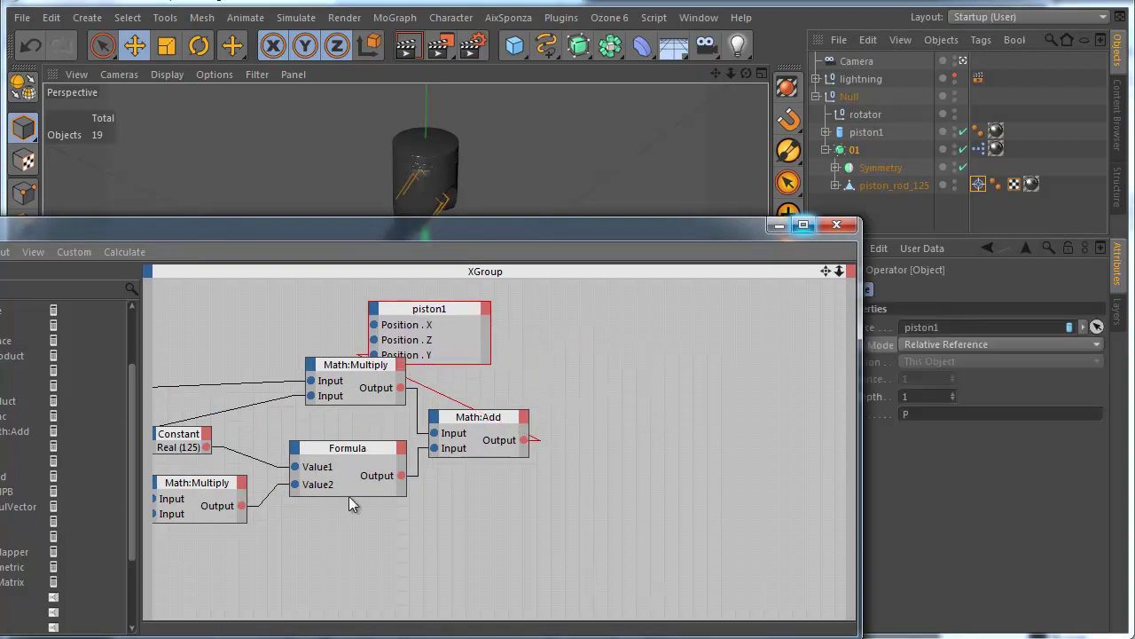
- Add Position . X and Position . Z output ports to the 01 node and enlarge it to show all its ports
middle_click_drag(348, 496, 815, 505)
middle_click_drag(365, 424, 413, 413)
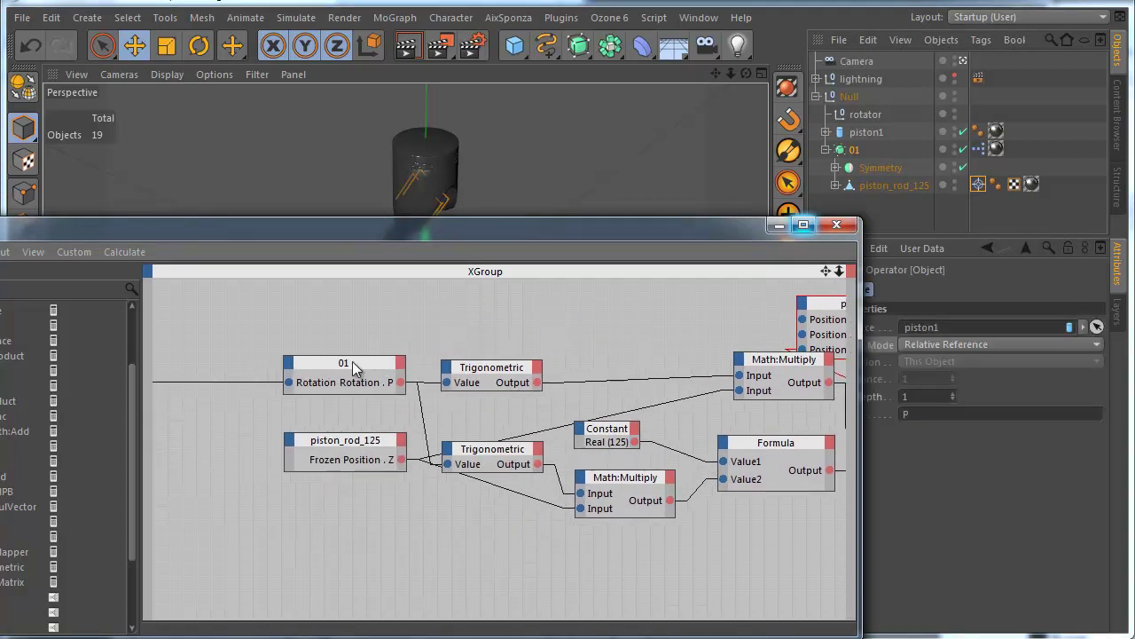
left_click(401, 366)
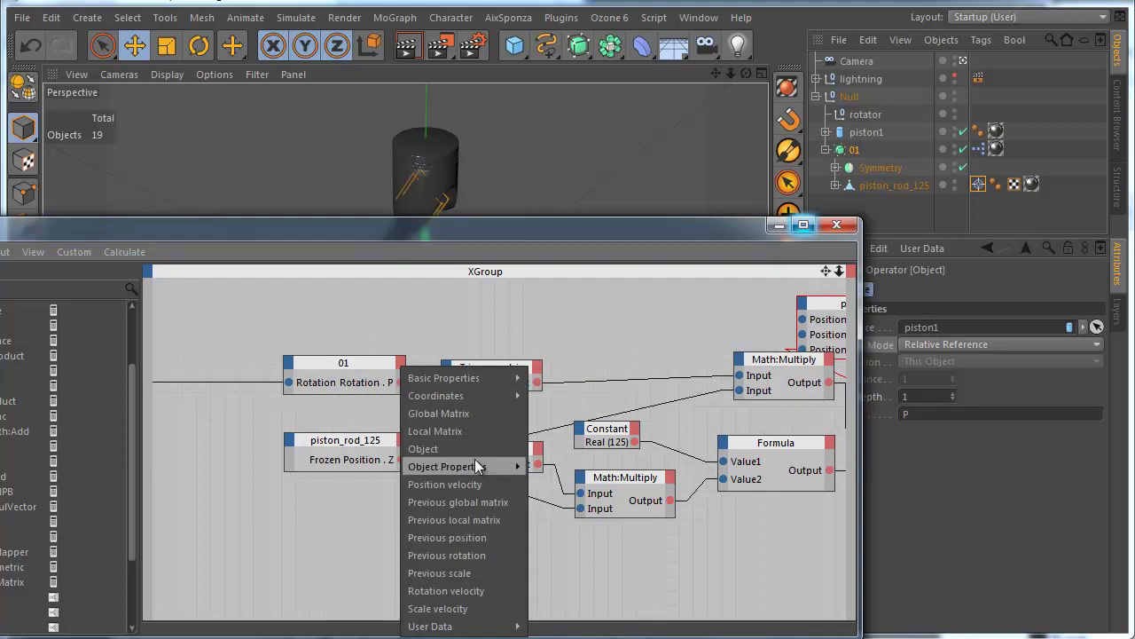
mouse_move(470, 392)
mouse_move(567, 449)
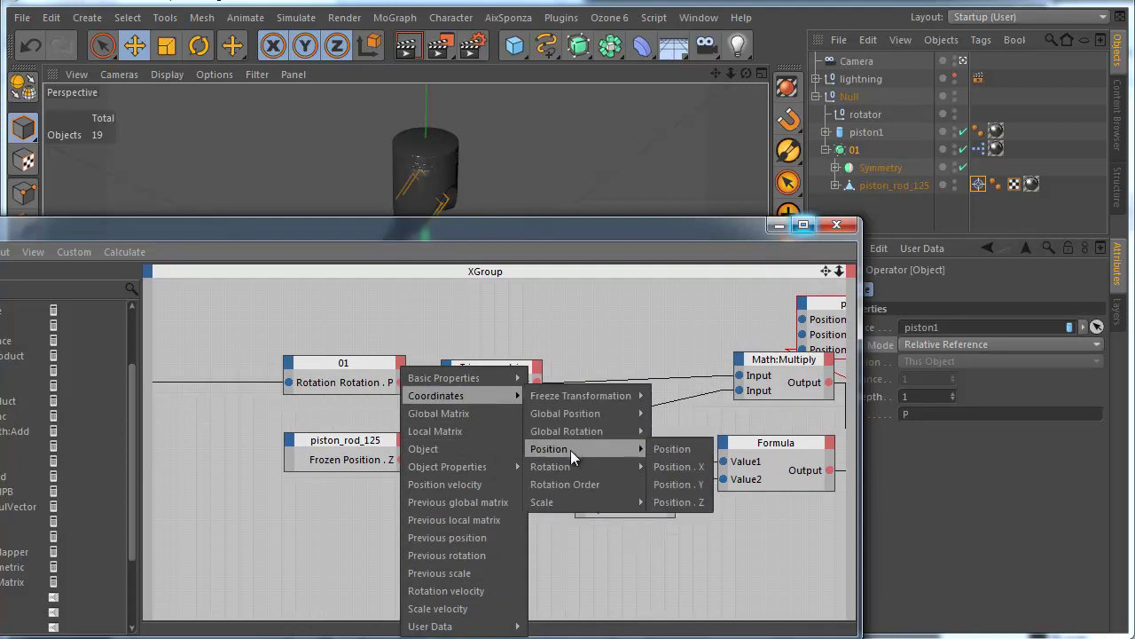
left_click(688, 465)
left_click(401, 367)
mouse_move(441, 396)
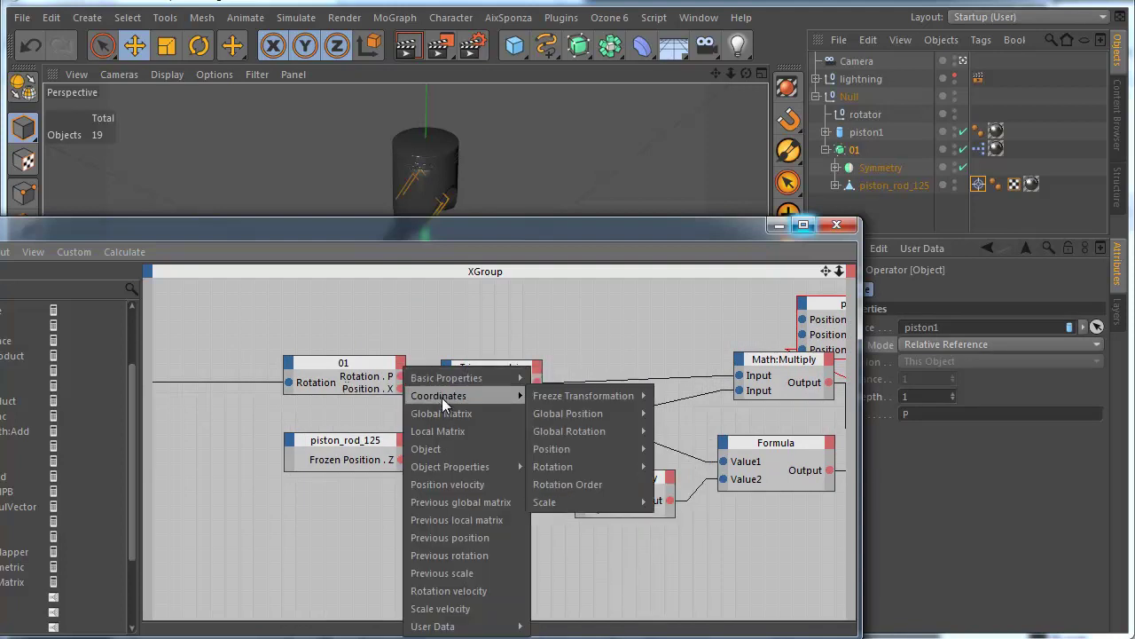
mouse_move(624, 431)
mouse_move(618, 452)
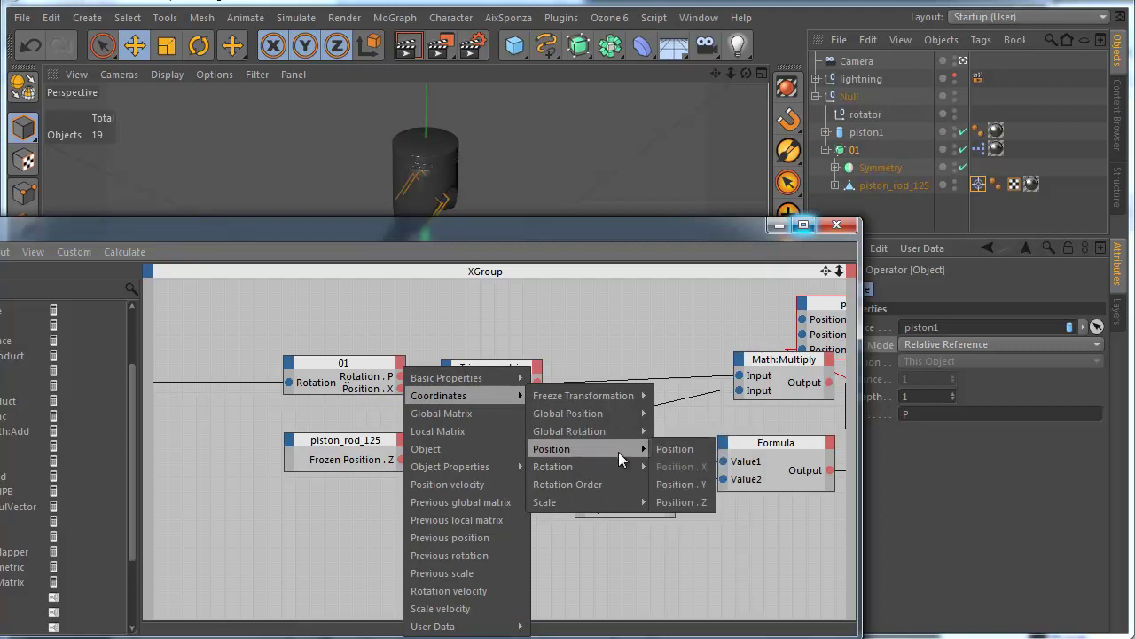
left_click(688, 502)
left_click(367, 396)
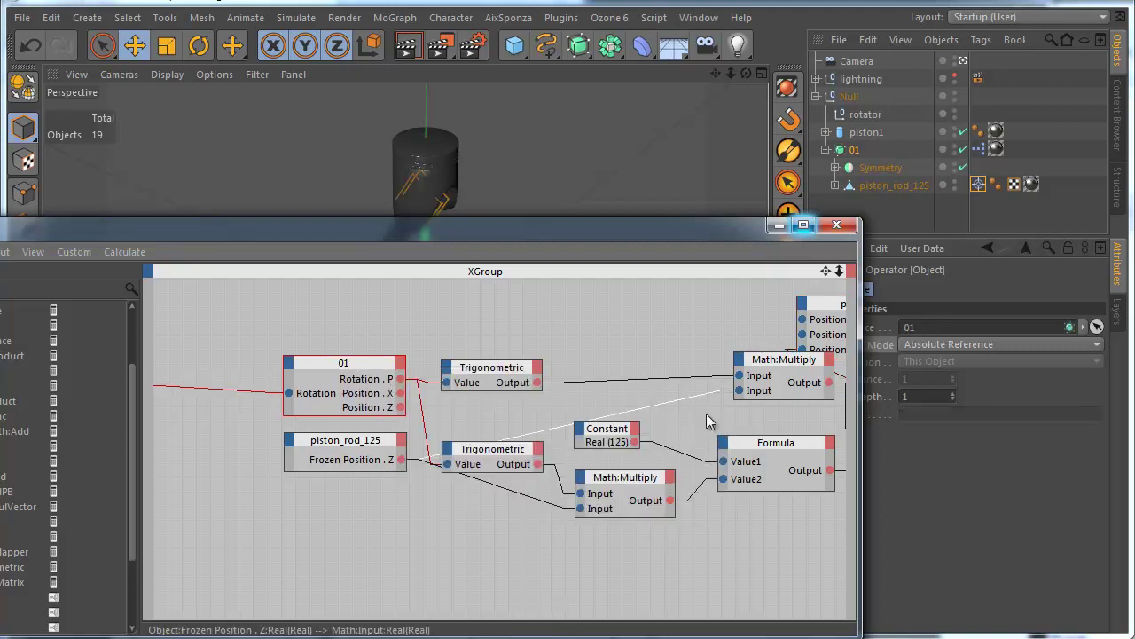
- Connect the 01 node's Position . X and Position . Z outputs to piston1's matching inputs, and move the piston1 node beyond Math:Add
middle_click_drag(706, 413, 562, 401)
left_click_drag(273, 407, 675, 349)
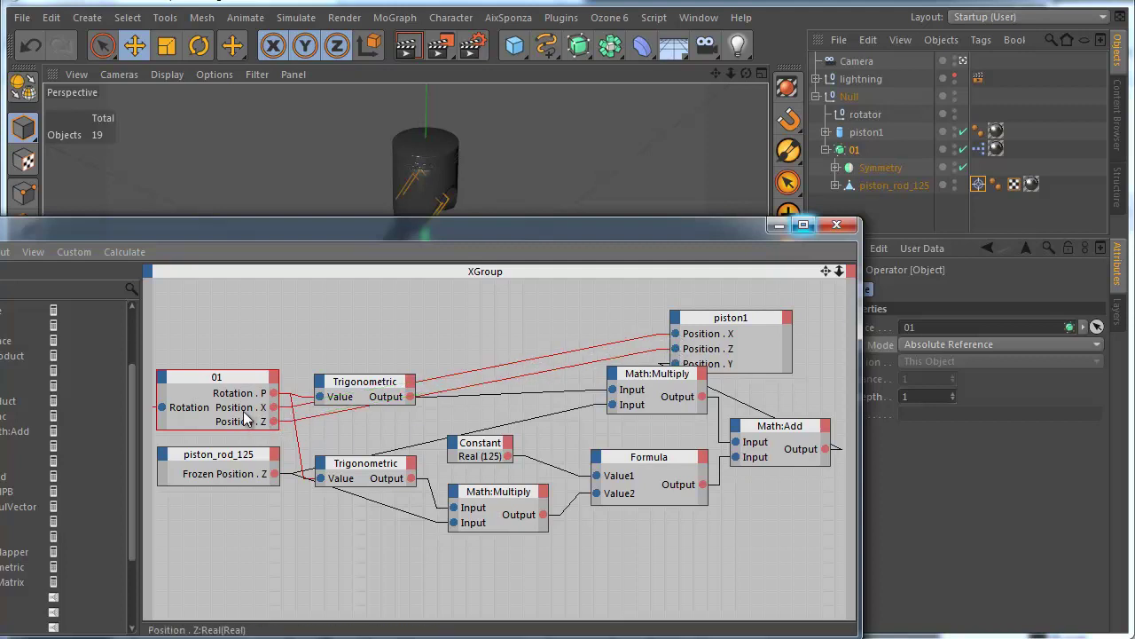
mouse_move(772, 321)
left_mouse_down()
mouse_move(832, 330)
mouse_move(773, 321)
left_mouse_up()
middle_click_drag(693, 368, 490, 342, "alt")
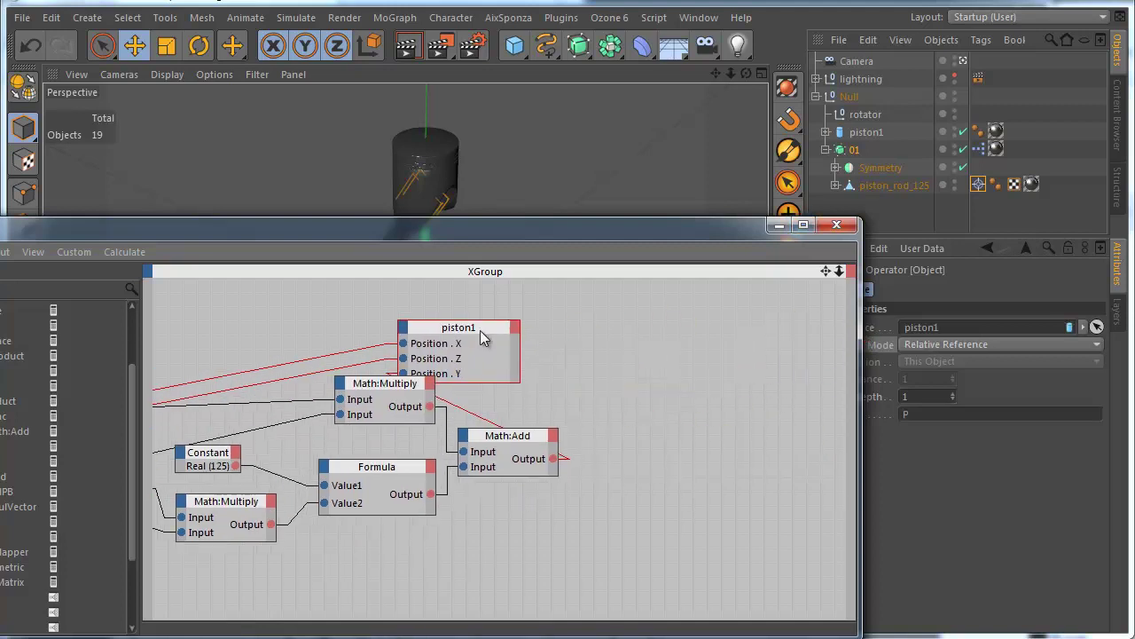
left_click_drag(480, 330, 663, 393)
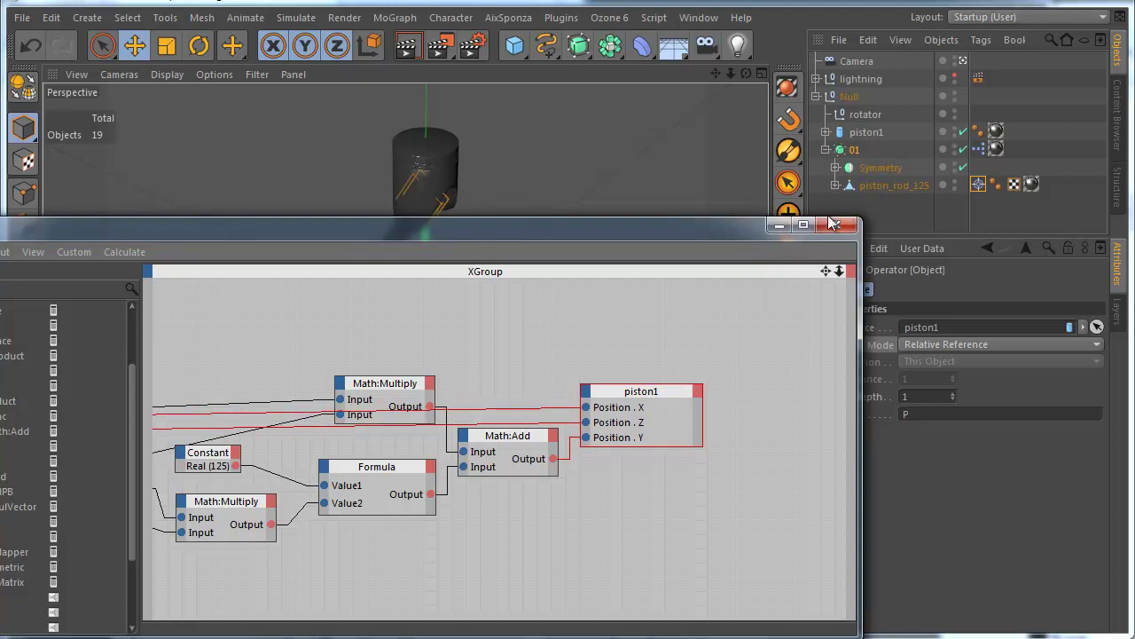
- Move the rotator node closer to the 01 node
middle_click_drag(379, 524, 659, 503, "alt")
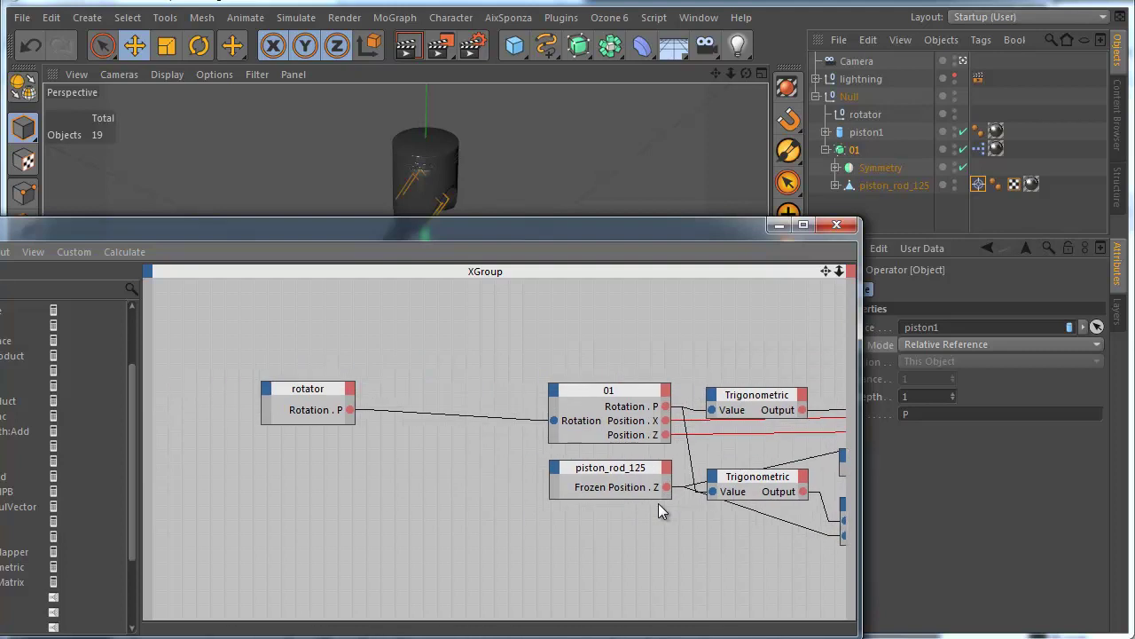
left_click(351, 398)
left_click_drag(351, 398, 378, 399)
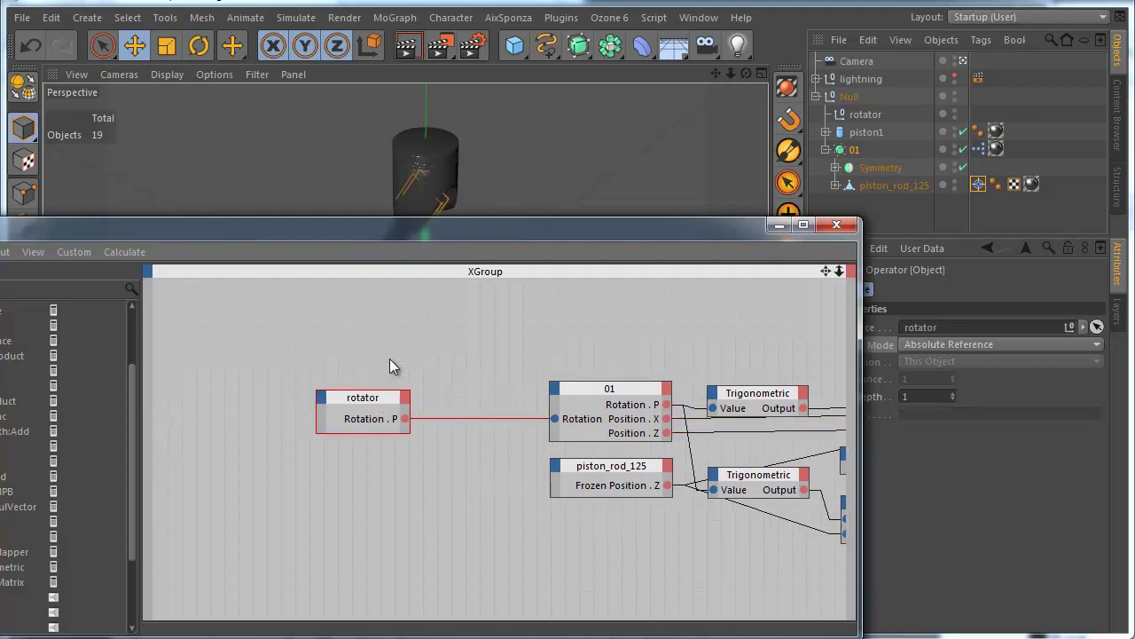
middle_click_drag(629, 440, 608, 441, "alt")
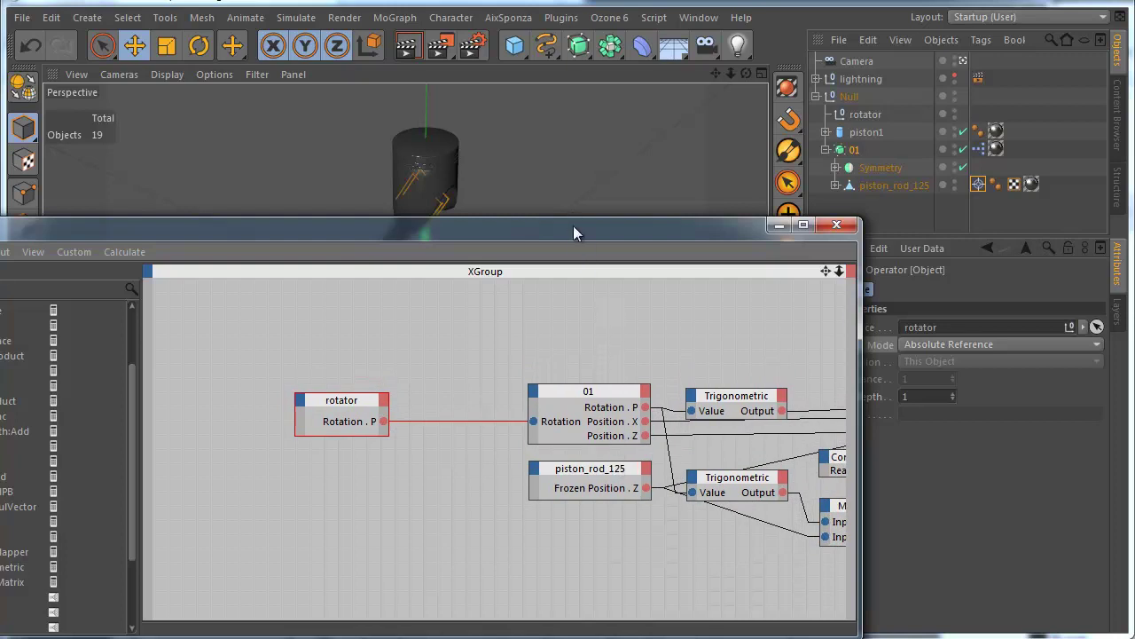
- Add a Math:Add node and place it between the rotator and 01 nodes
left_click_drag(574, 228, 621, 343)
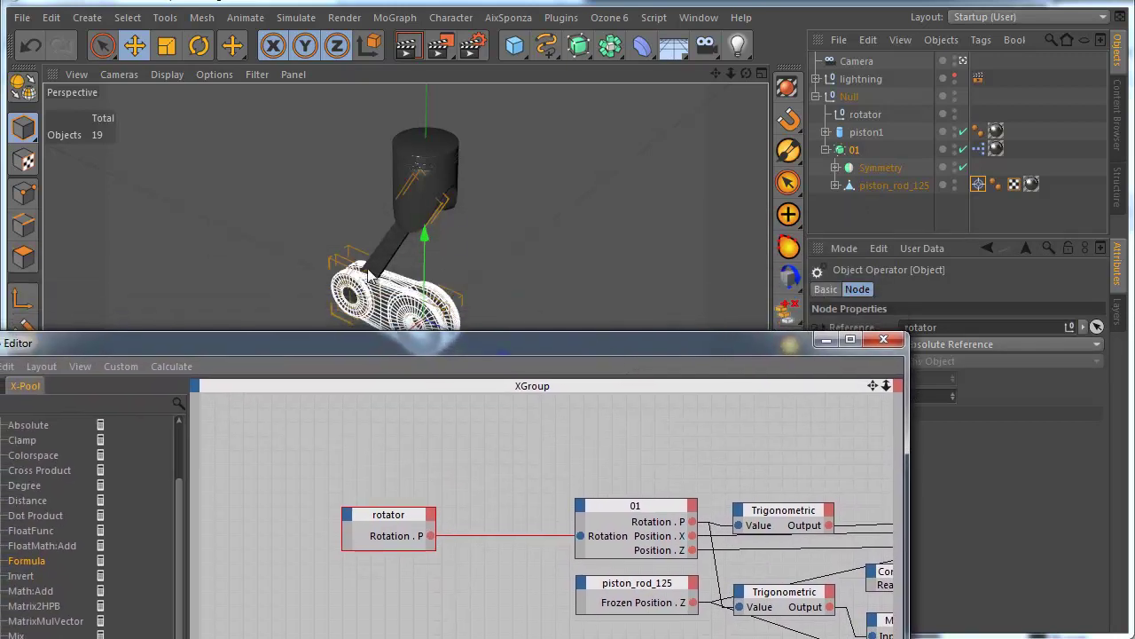
middle_click_drag(534, 561, 423, 512)
right_click(351, 421)
mouse_move(454, 431)
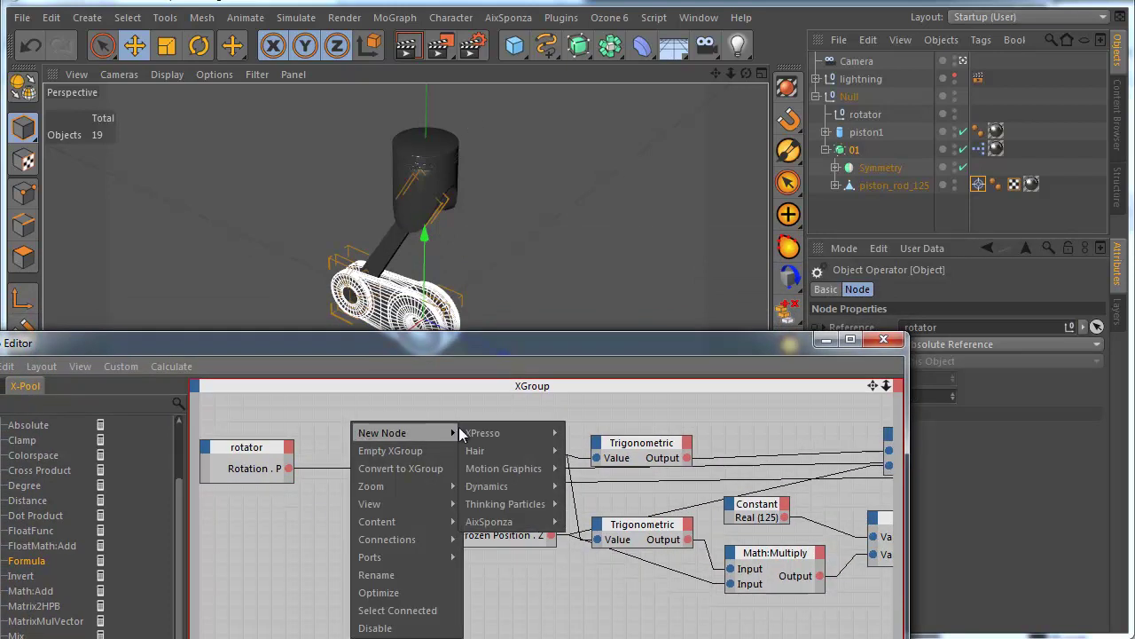
mouse_move(515, 433)
mouse_move(614, 485)
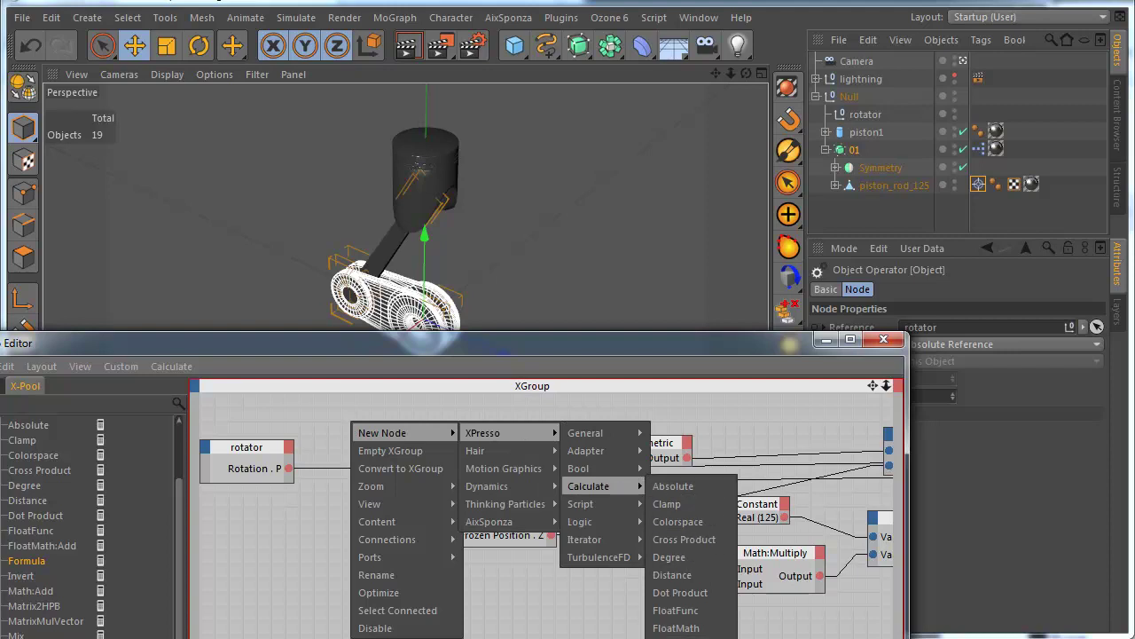
left_click(667, 638)
left_click_drag(363, 408, 378, 495)
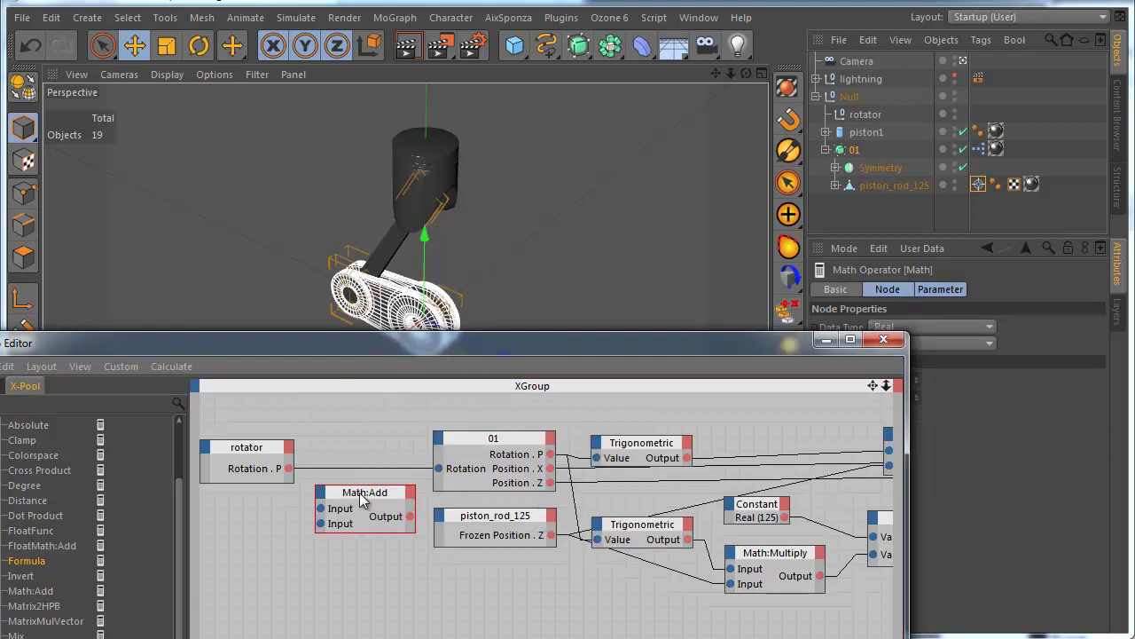
left_click_drag(359, 493, 337, 483)
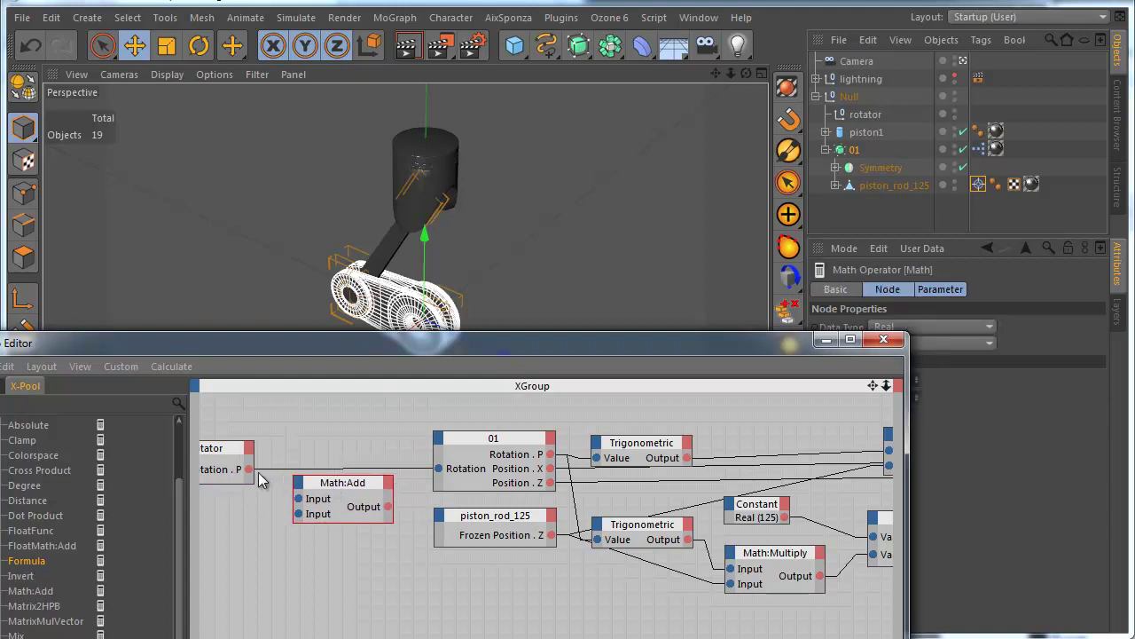
- Route the rotator's Rotation . P output through the first input of Math:Add into the 01 node's Rotation . P input
left_click_drag(249, 469, 298, 499)
left_click_drag(388, 507, 439, 468)
left_click_drag(364, 489, 360, 482)
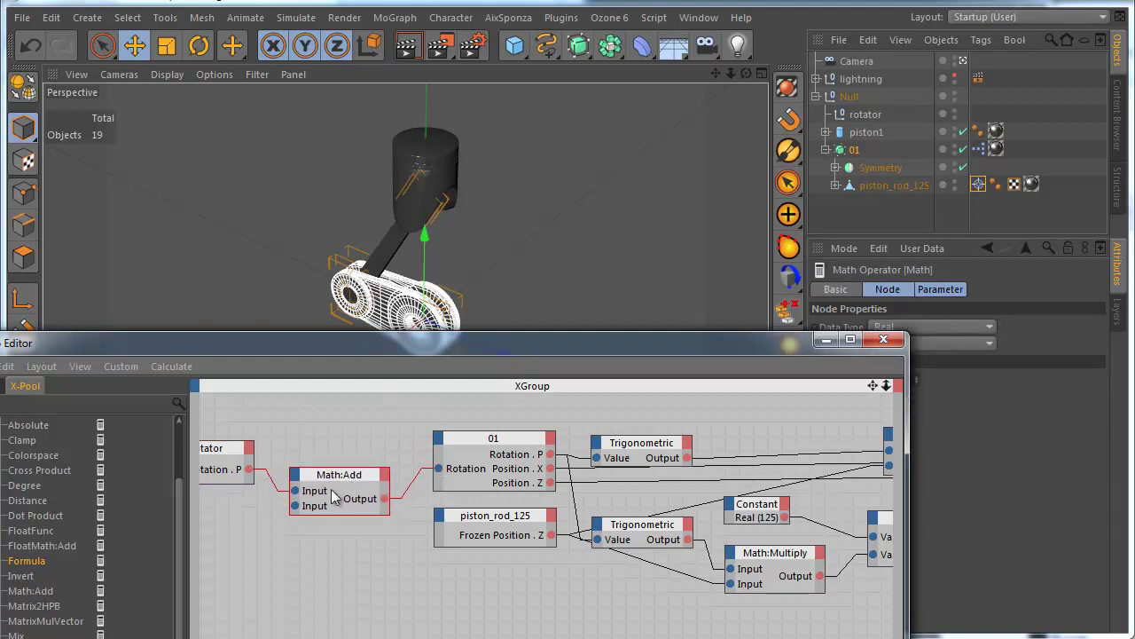
- Examine the Math:Add node's Input [2] parameter, and minimize the XPresso Editor
left_click_drag(523, 343, 573, 330)
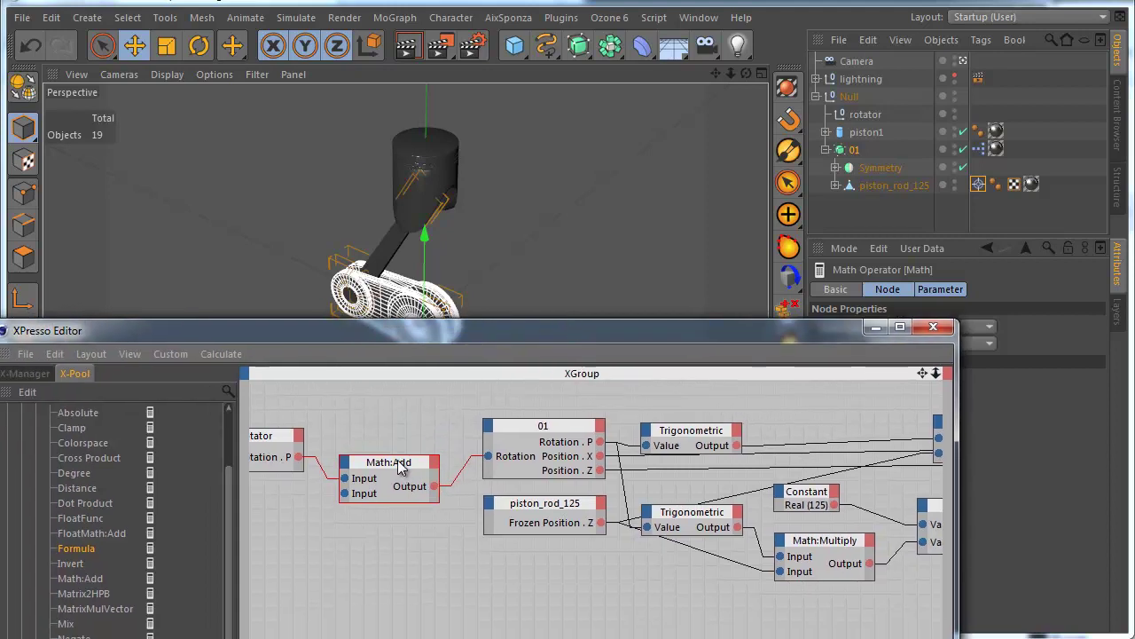
left_click_drag(351, 500, 351, 504)
left_click_drag(683, 327, 517, 328)
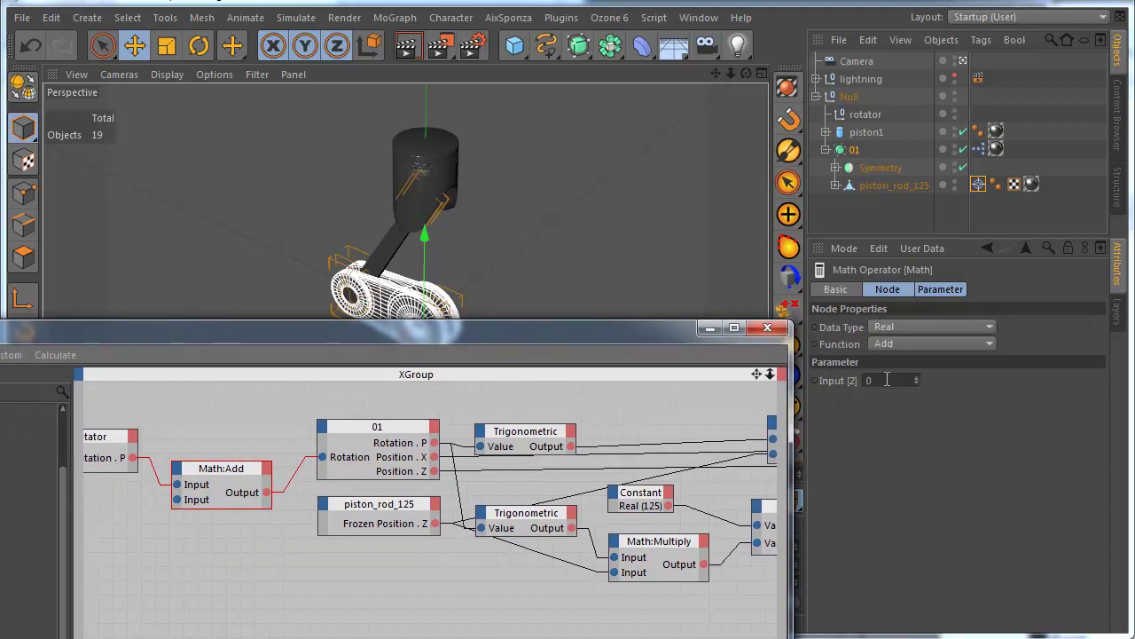
left_click(874, 381)
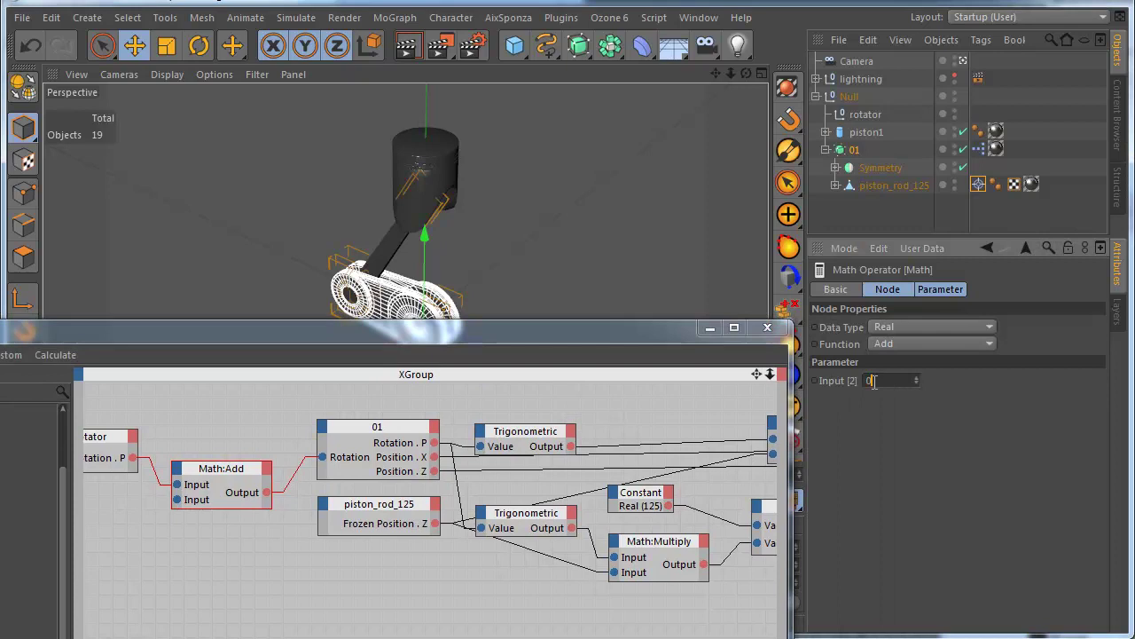
left_click(709, 327)
- Duplicate piston1 and crank 01 together and move the copies along the X axis to -65 cm
left_click(825, 149)
left_click(865, 132, "shift")
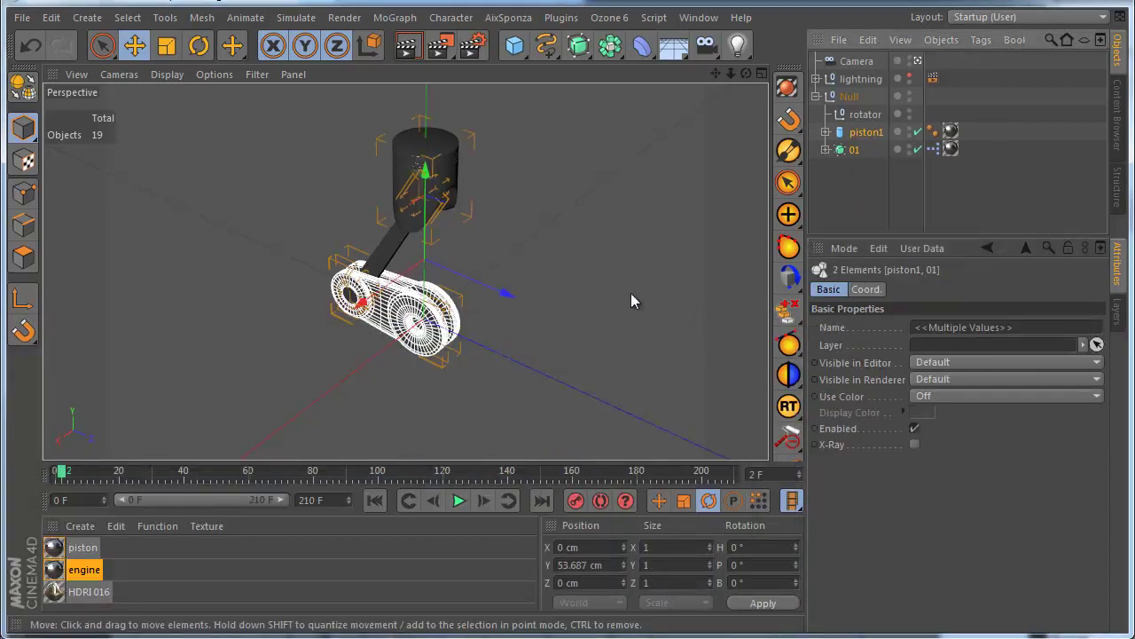
left_click_drag(864, 134, 864, 122, "ctrl")
left_click_drag(595, 319, 523, 317, "alt")
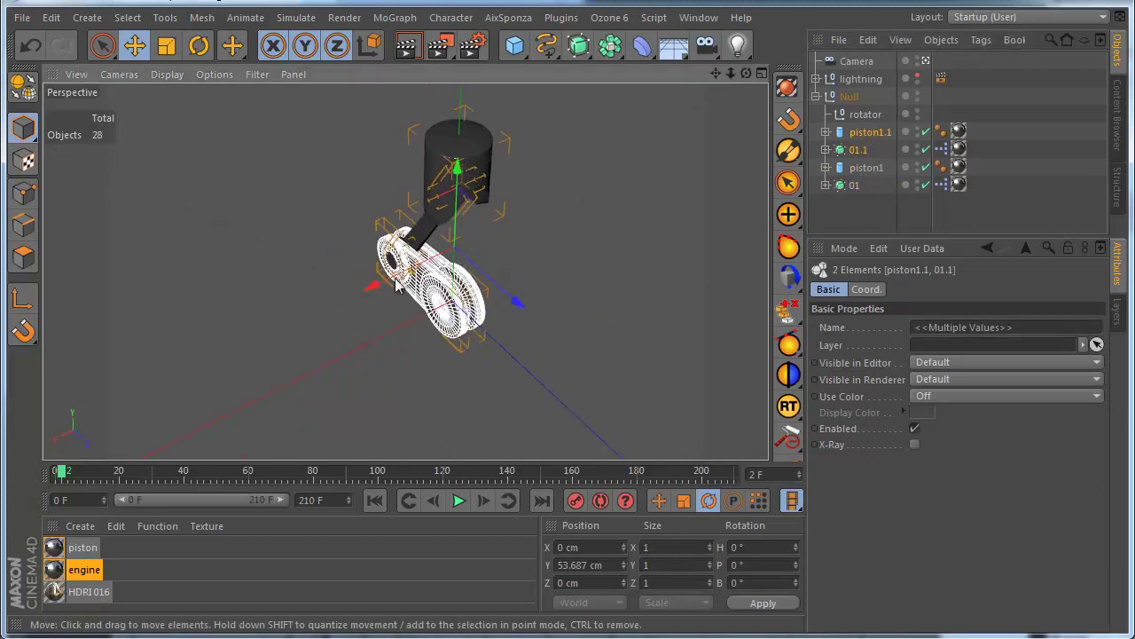
left_click_drag(386, 280, 445, 255)
left_click_drag(618, 332, 598, 310, "alt")
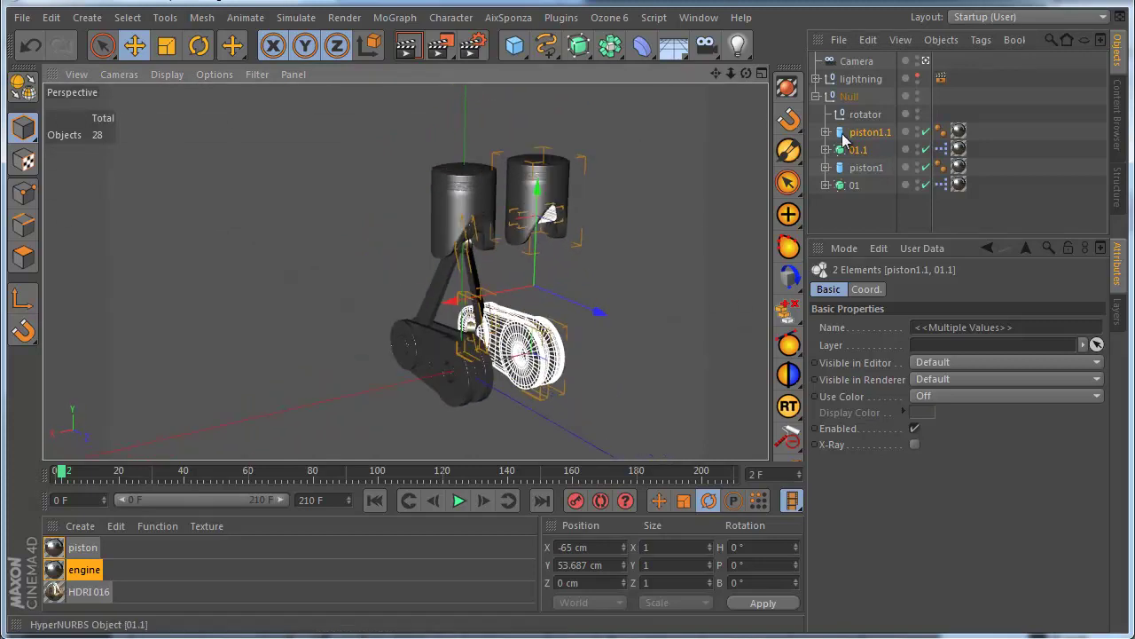
- Set piston1.1 as the target object of the Target tag on piston_rod_125 under 01.1
left_click(826, 149)
left_click(892, 185)
left_click(978, 184)
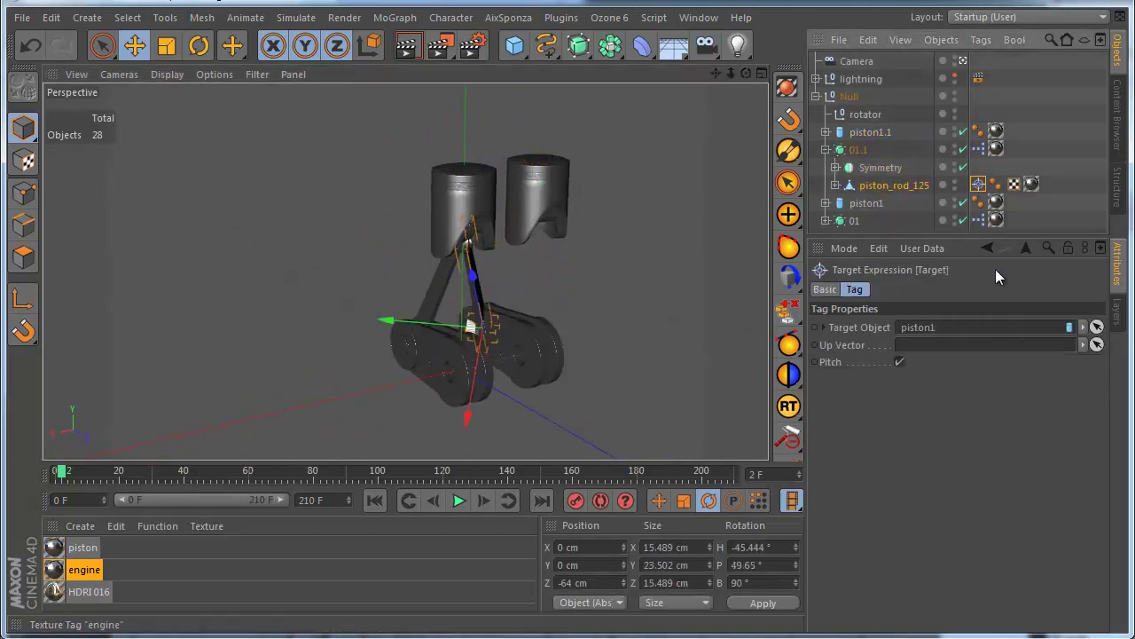
left_click_drag(870, 132, 925, 331)
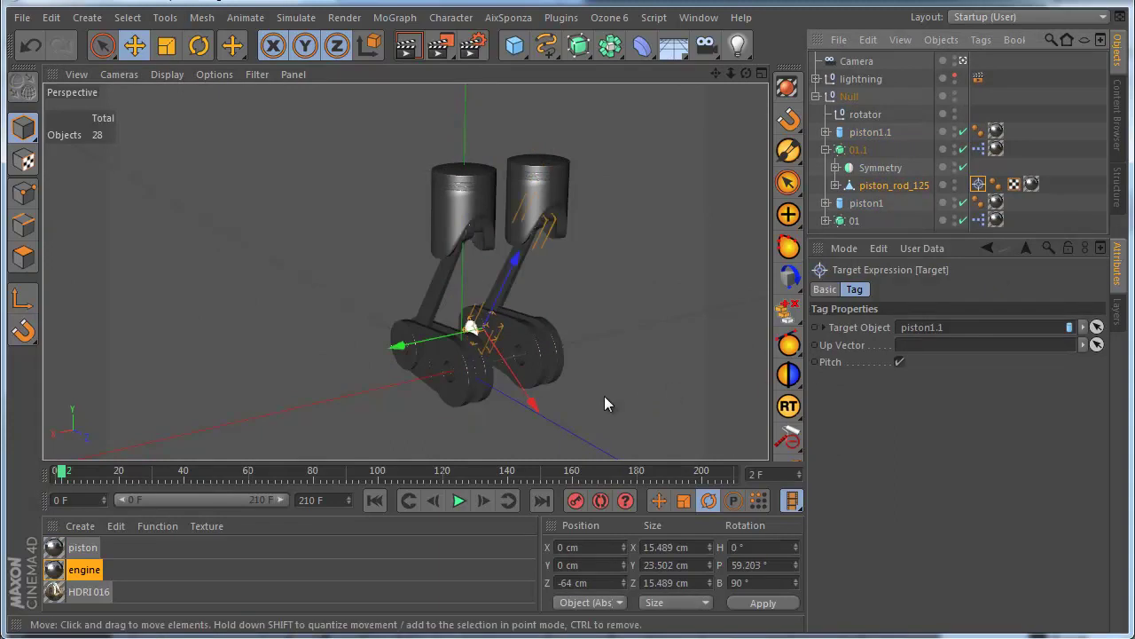
left_click_drag(605, 396, 657, 405, "alt")
- In the XPresso expression of 01.1, set Input [2] of the Math:Add node after the rotator to PI
double_click(977, 148)
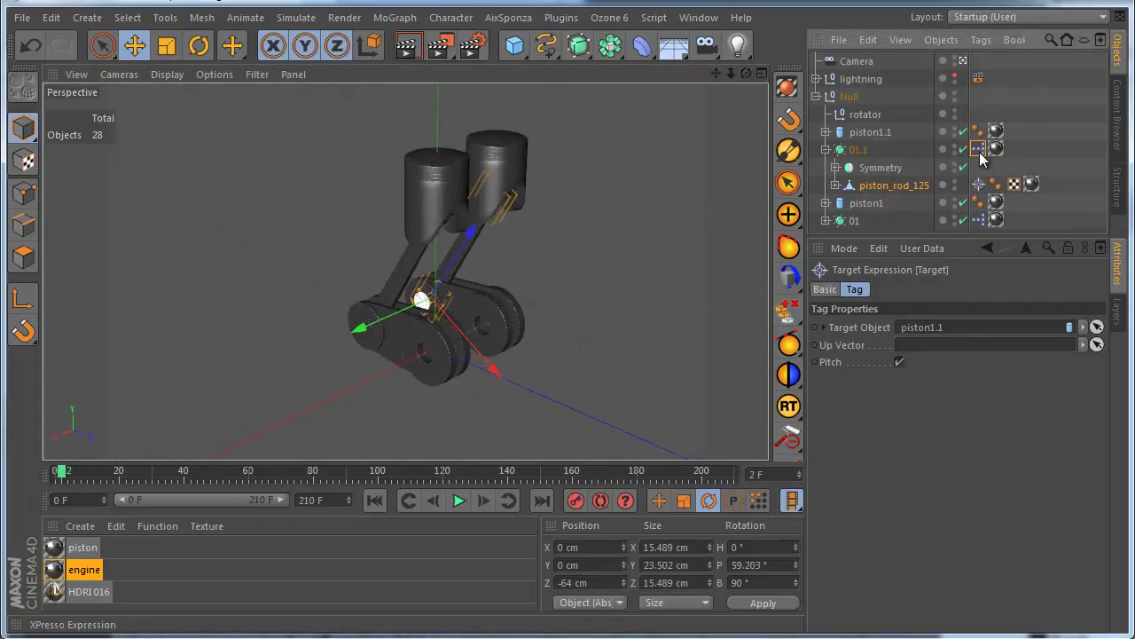
middle_click_drag(406, 467, 462, 437)
left_click(276, 440)
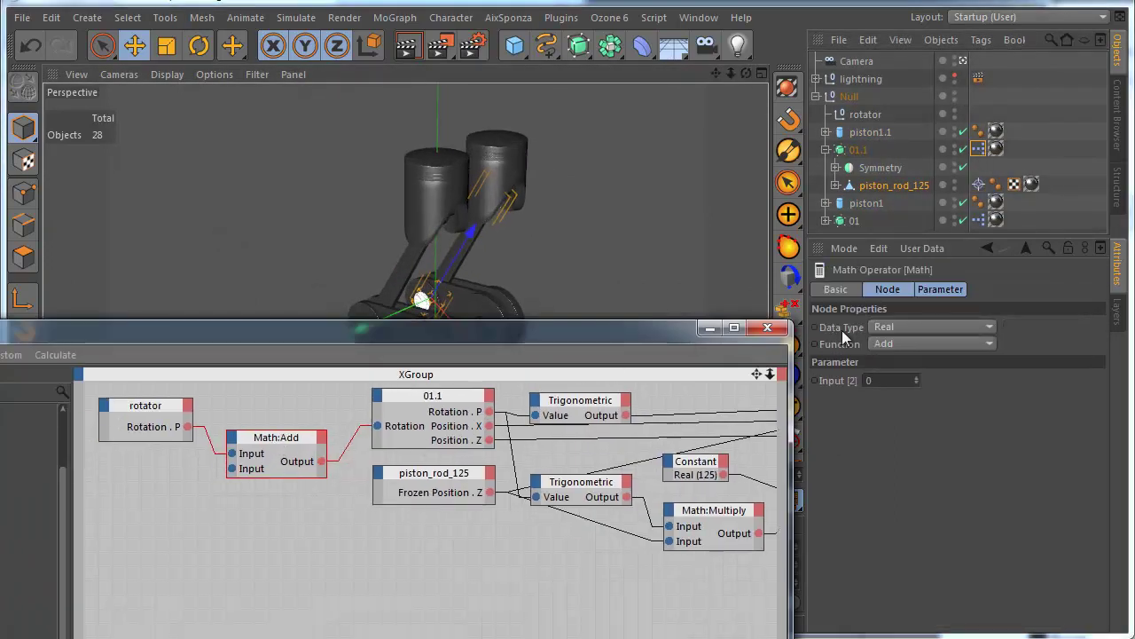
left_click(883, 379)
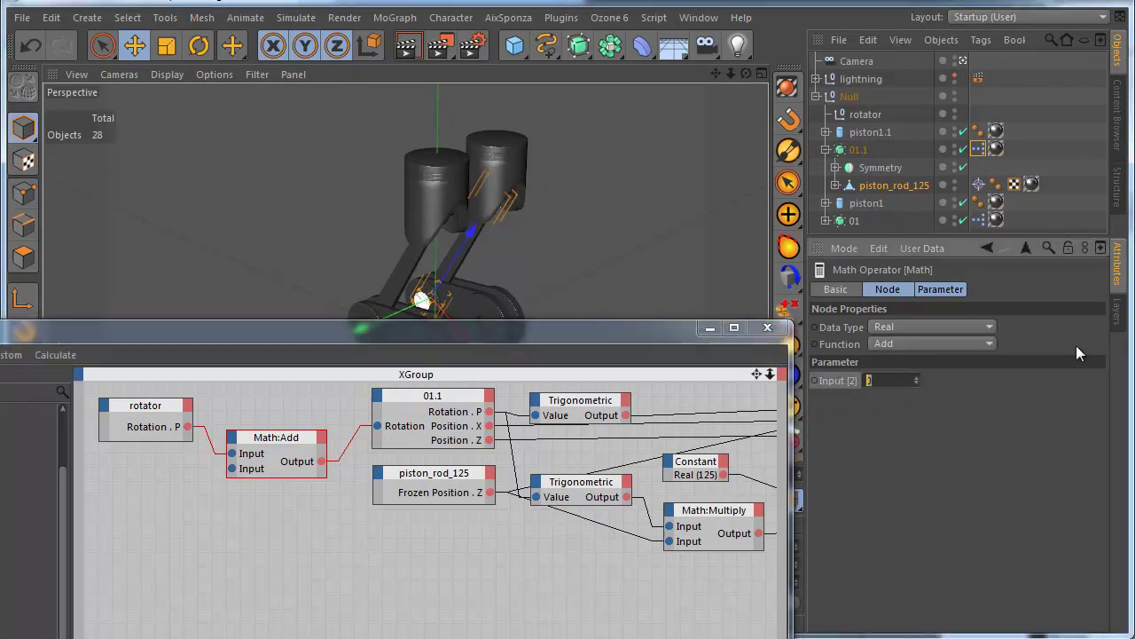
type("PI")
key("Return")
left_click(700, 311)
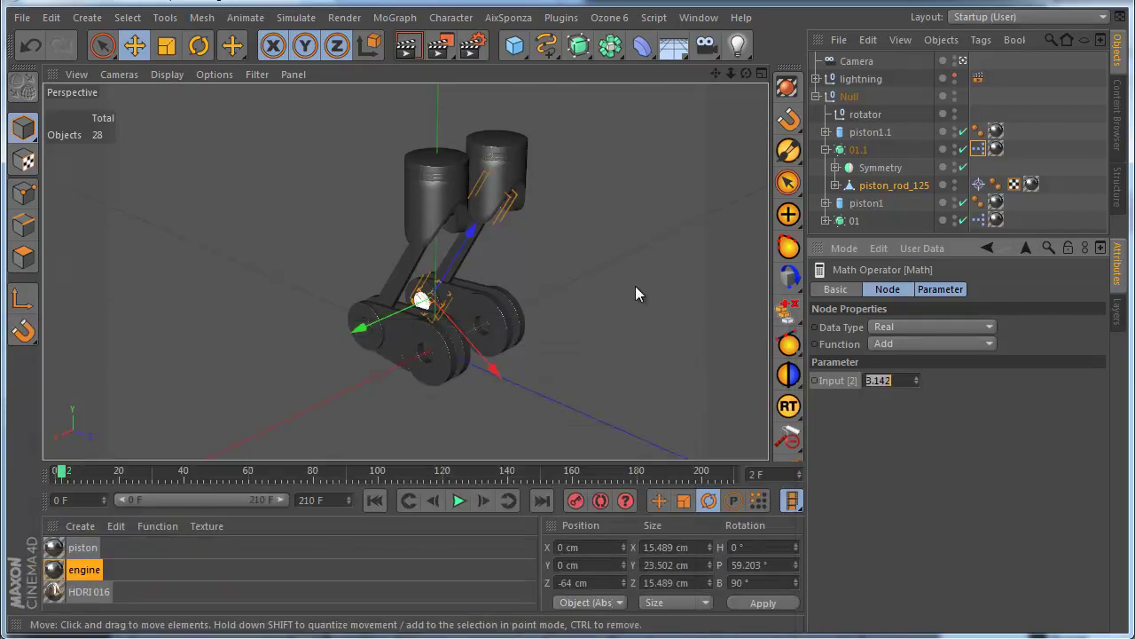
- Test both pistons by rotating the rotator null in the viewport, and undo the rotations
left_click(865, 203)
left_click(872, 187)
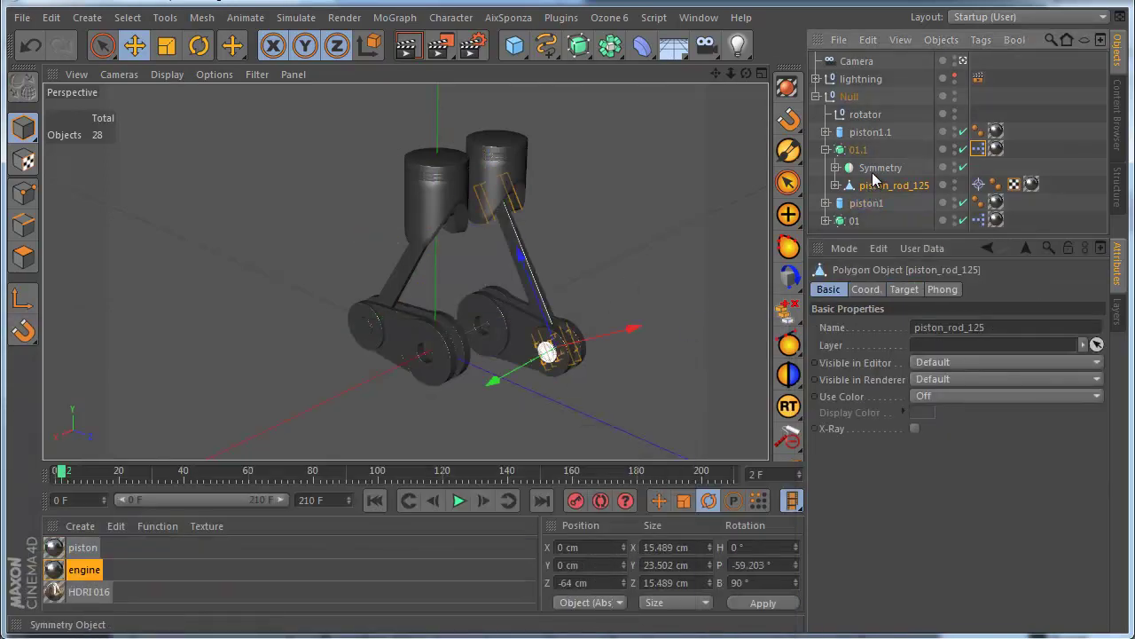
left_click(865, 114)
key("r")
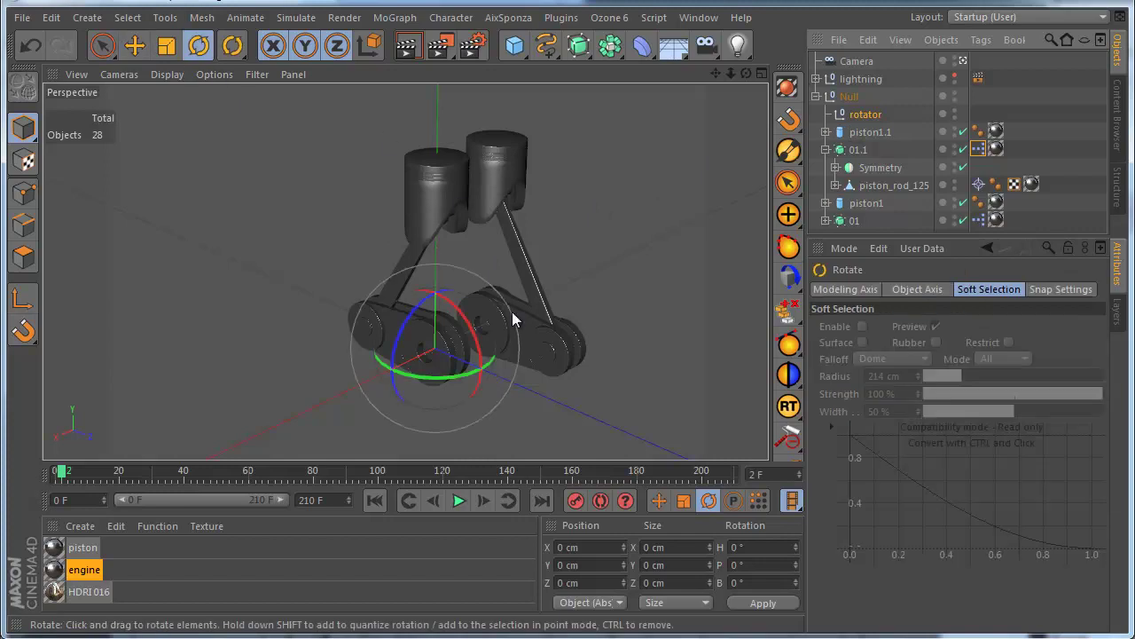
left_click_drag(512, 312, 447, 372)
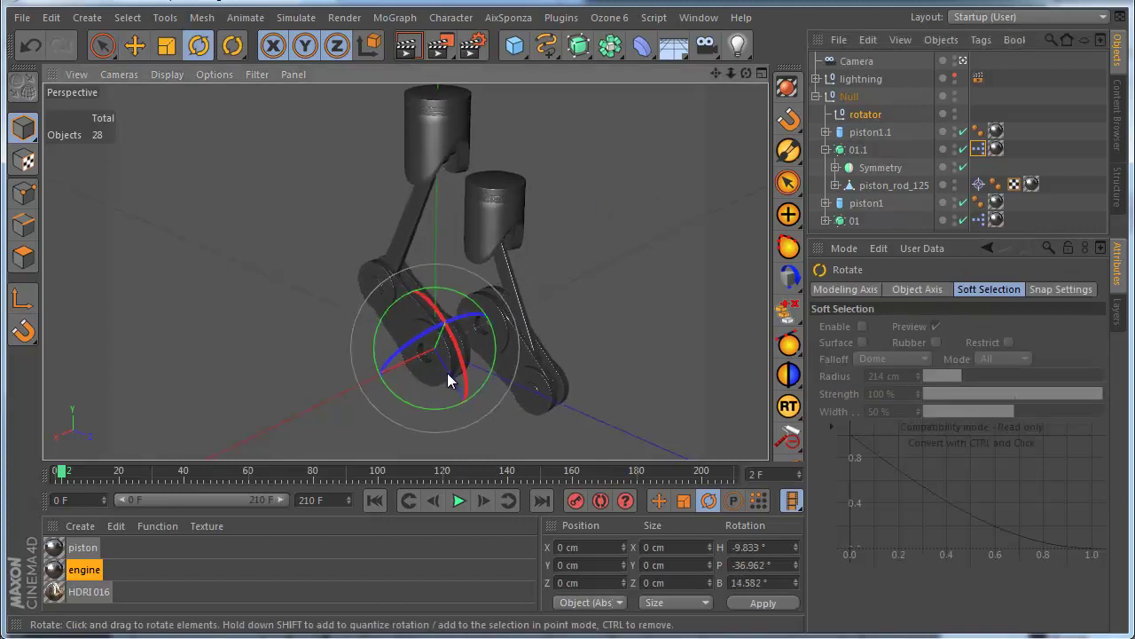
left_click(32, 48)
mouse_move(462, 328)
left_mouse_down()
mouse_move(461, 306)
mouse_move(405, 385)
mouse_move(417, 328)
mouse_move(386, 318)
mouse_move(474, 372)
mouse_move(408, 404)
mouse_move(457, 306)
mouse_move(431, 411)
mouse_move(382, 355)
mouse_move(417, 293)
mouse_move(462, 400)
mouse_move(486, 381)
mouse_move(399, 301)
mouse_move(431, 413)
mouse_move(417, 307)
mouse_move(481, 396)
mouse_move(397, 391)
mouse_move(457, 306)
mouse_move(443, 329)
mouse_move(474, 335)
mouse_move(463, 319)
left_mouse_up()
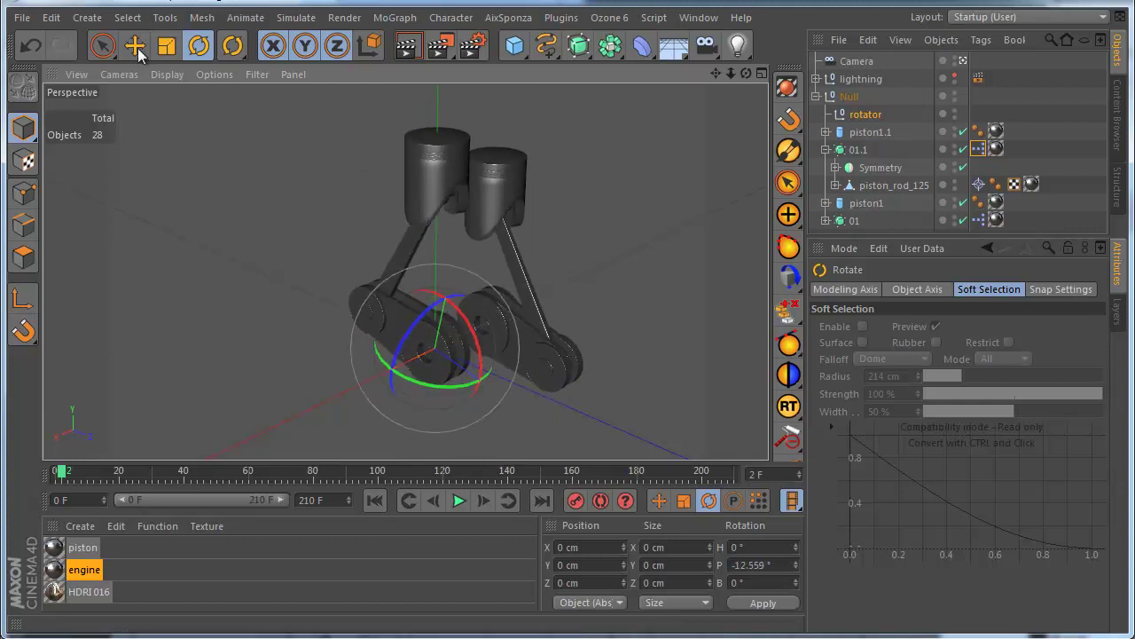
left_click(35, 48)
left_click_drag(405, 272, 538, 283, "alt")
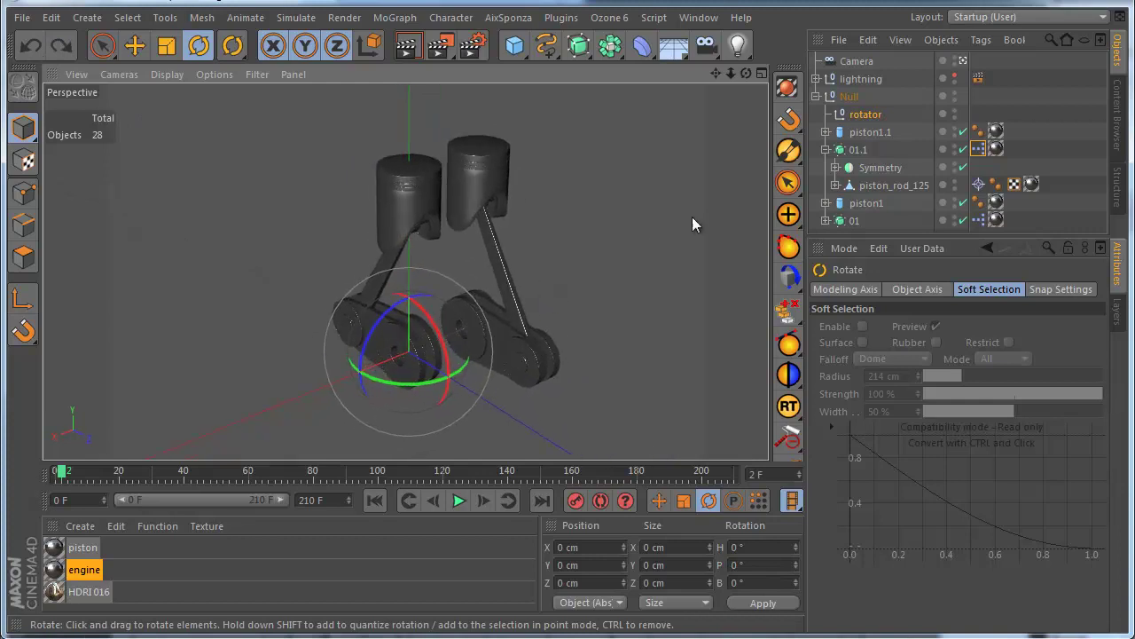
- Add an XPresso tag to the rotator null and place the rotator as a node in its expression
left_click(873, 118)
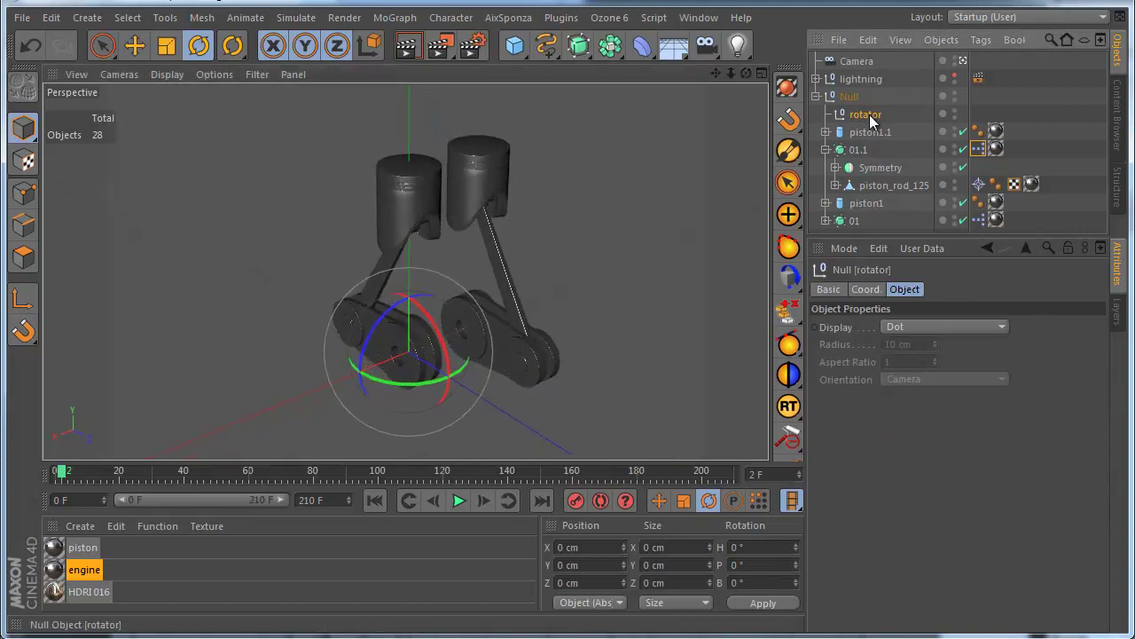
right_click(871, 119)
mouse_move(903, 118)
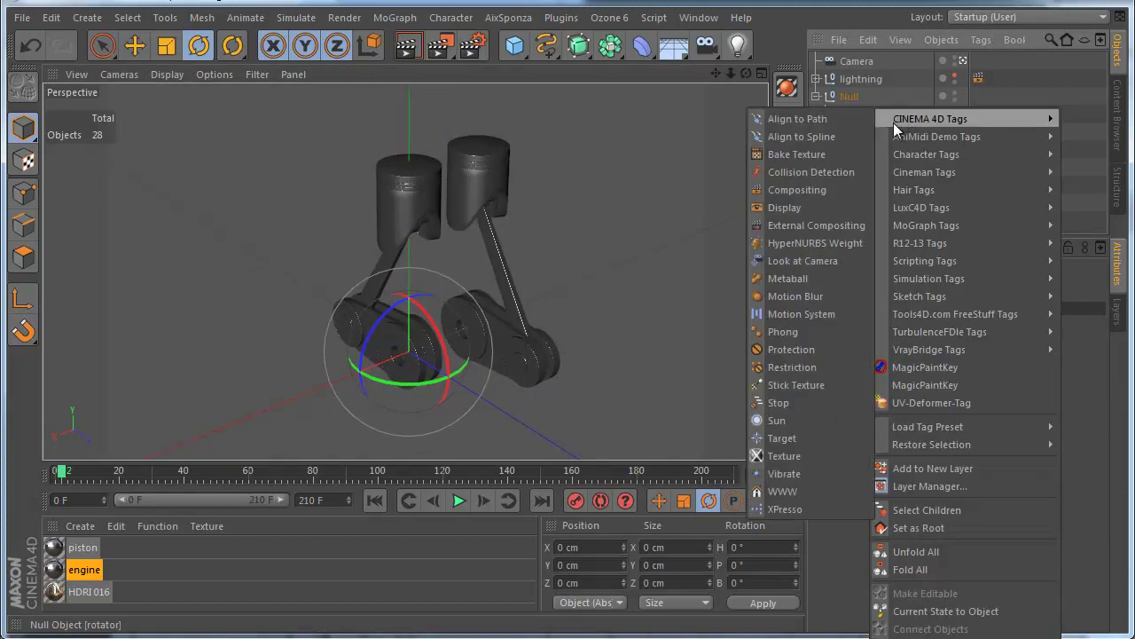
left_click(785, 508)
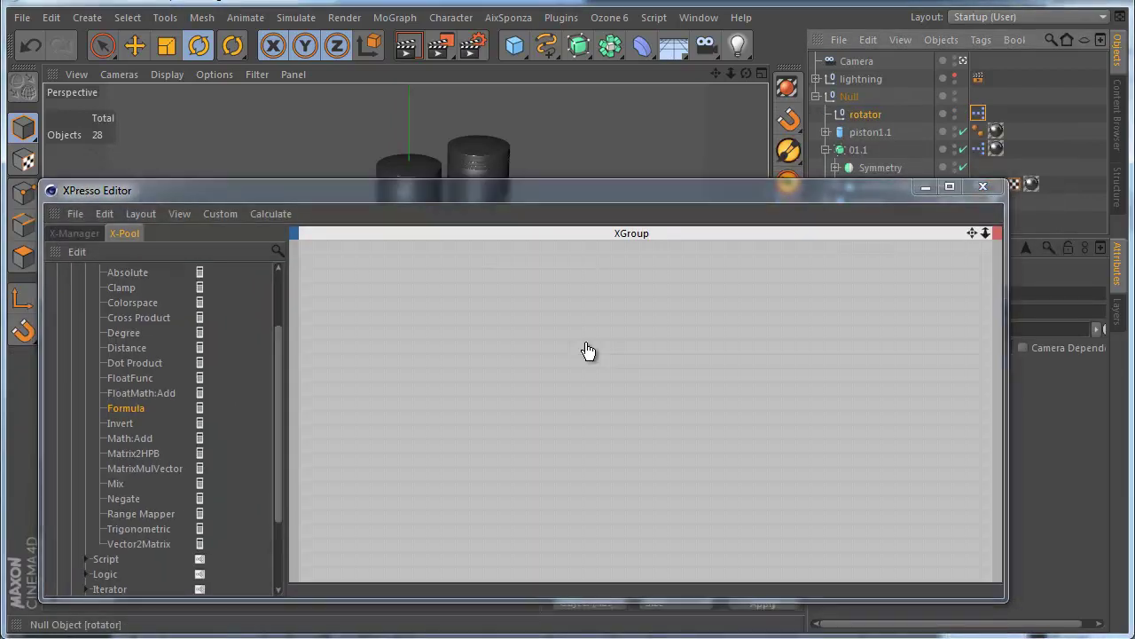
left_click_drag(588, 351, 577, 358)
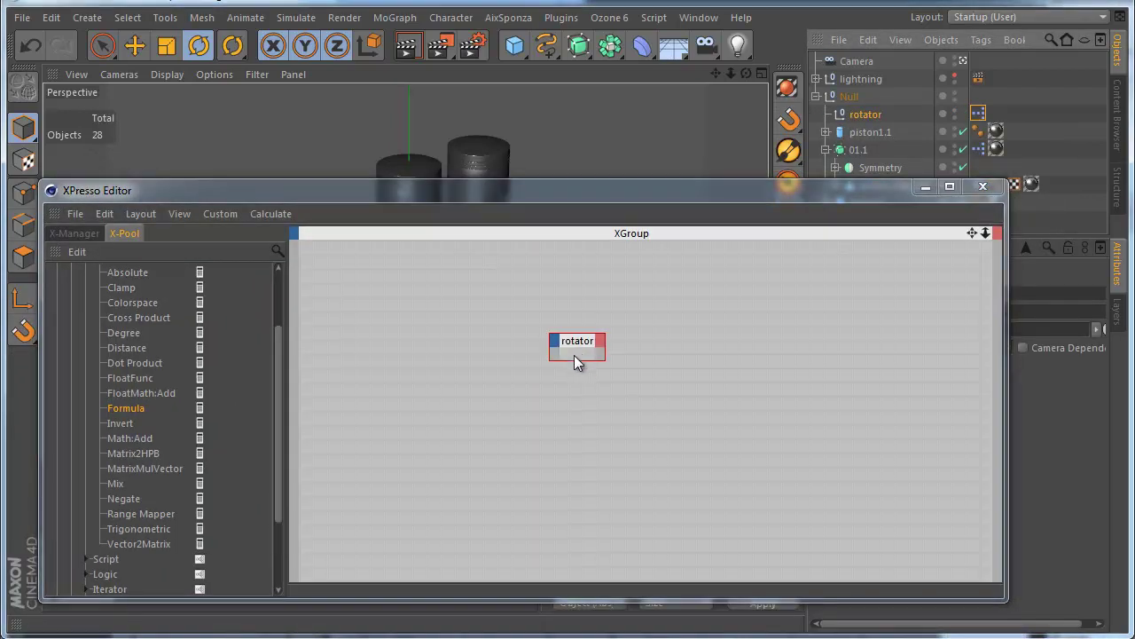
- Add Rotation . H and Rotation . B input ports to the rotator node
left_click(555, 338)
mouse_move(625, 367)
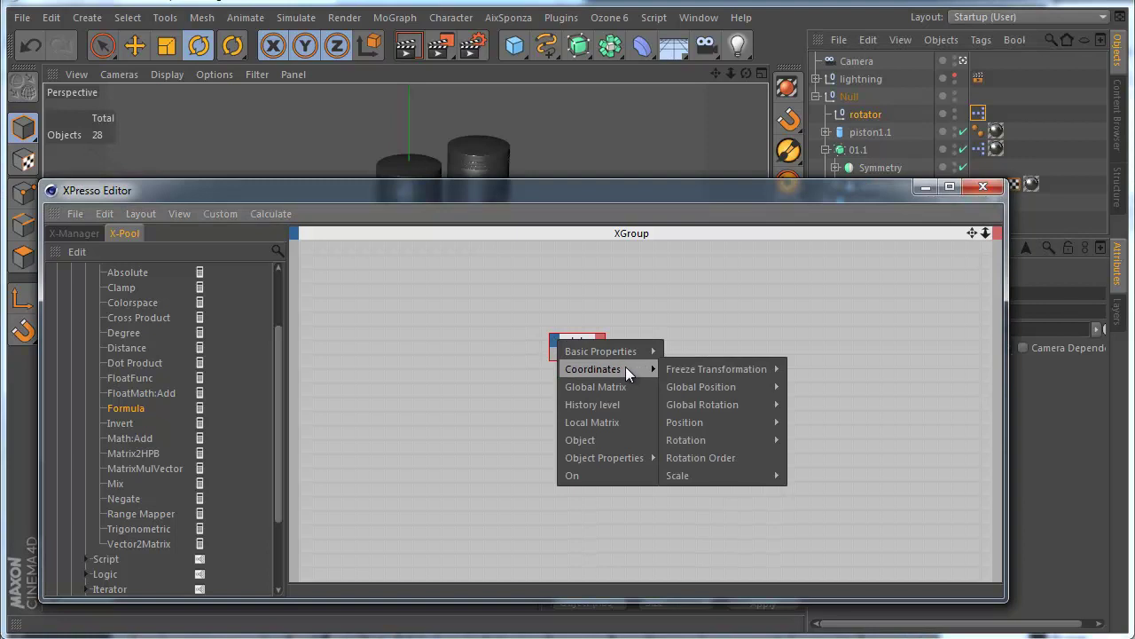
mouse_move(715, 438)
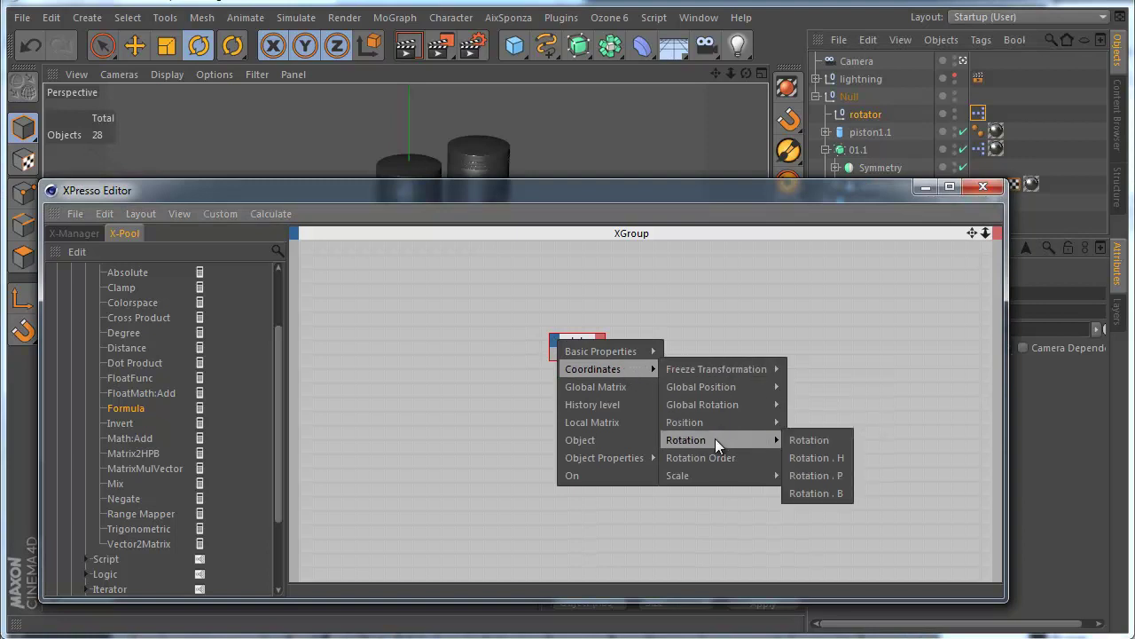
left_click(847, 457)
left_click(557, 343)
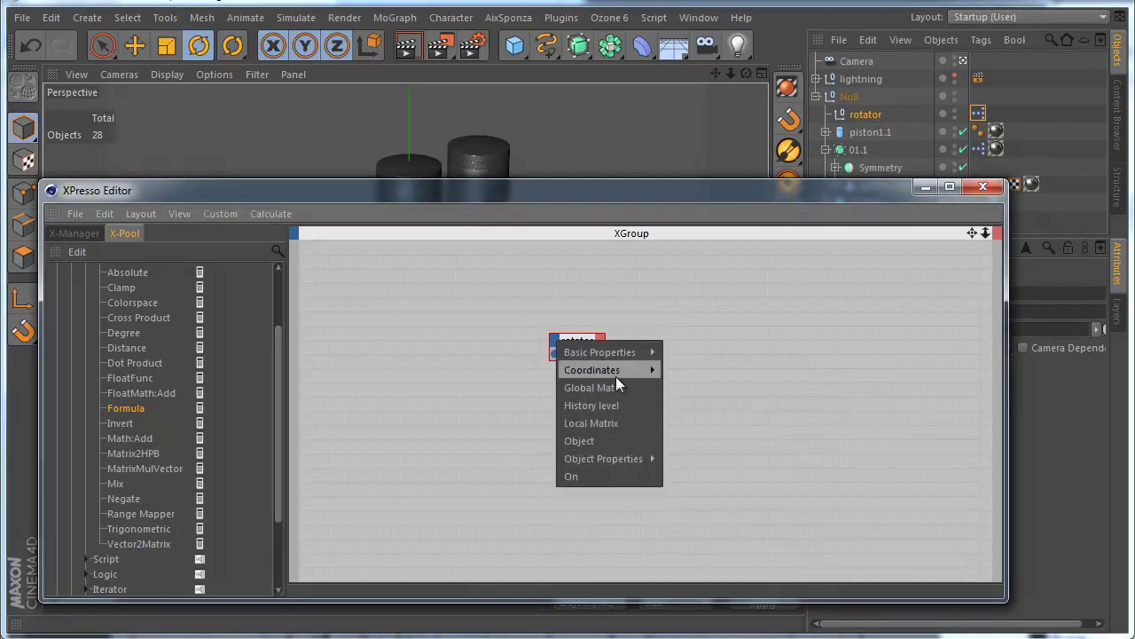
mouse_move(616, 372)
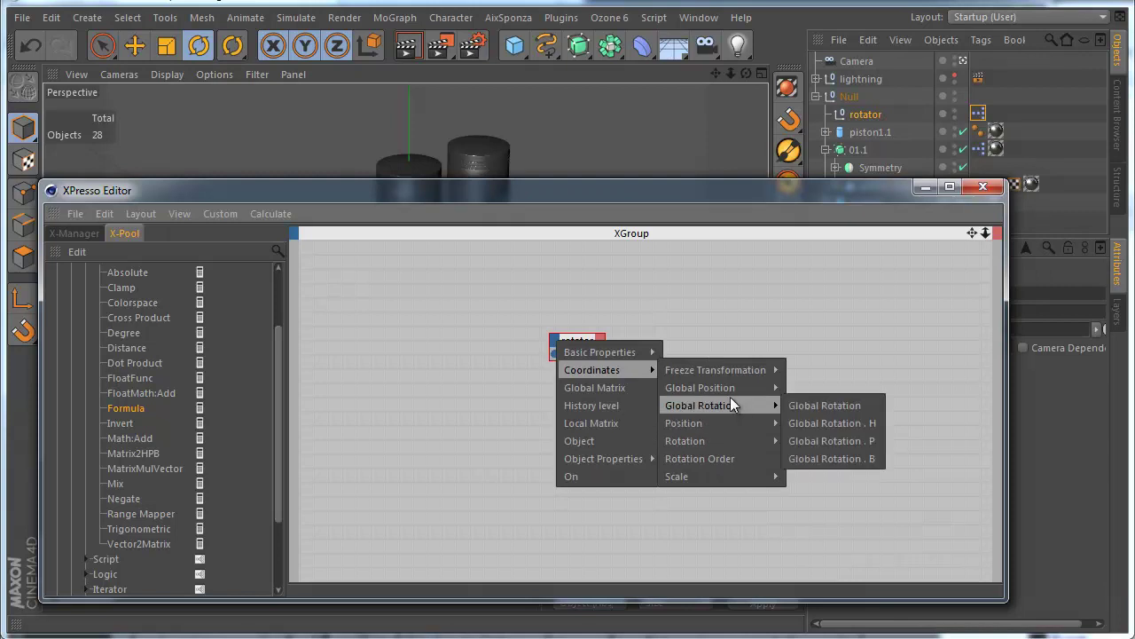
mouse_move(724, 438)
left_click(837, 478)
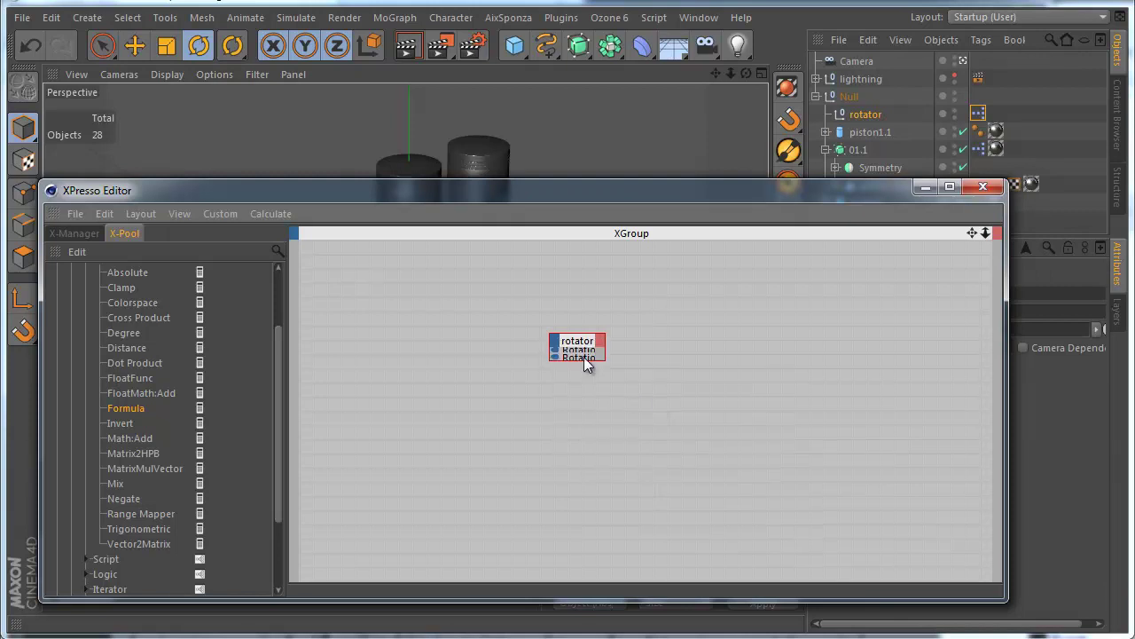
- Create a Constant node and connect its Real output to both rotation inputs of the rotator node, then close the expression
right_click(457, 358)
mouse_move(527, 372)
mouse_move(614, 370)
mouse_move(701, 369)
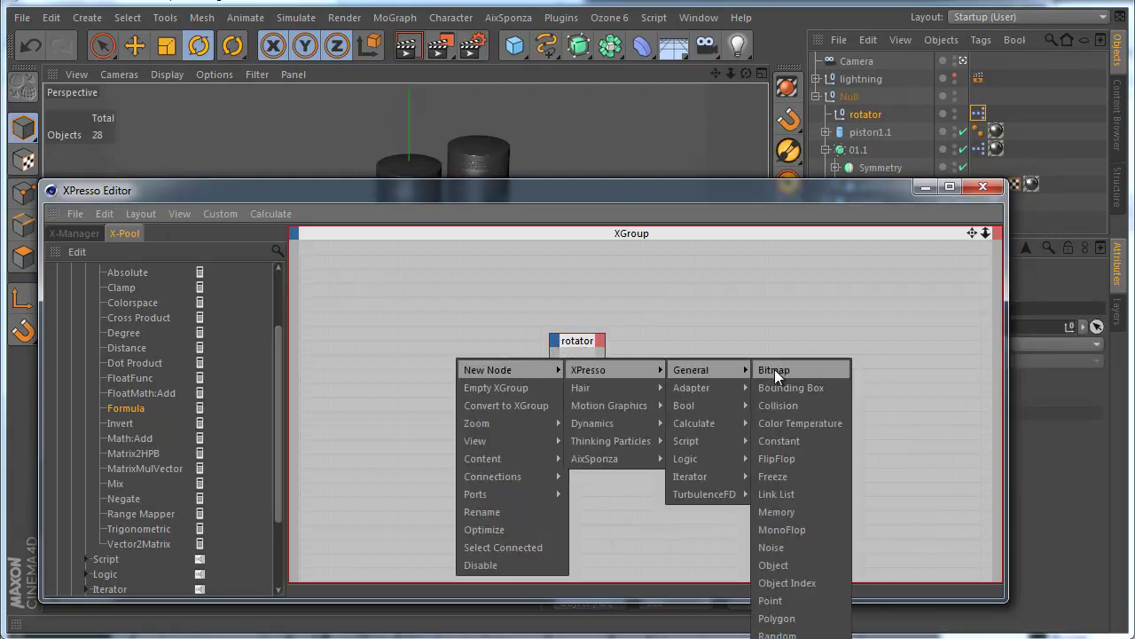
left_click(815, 440)
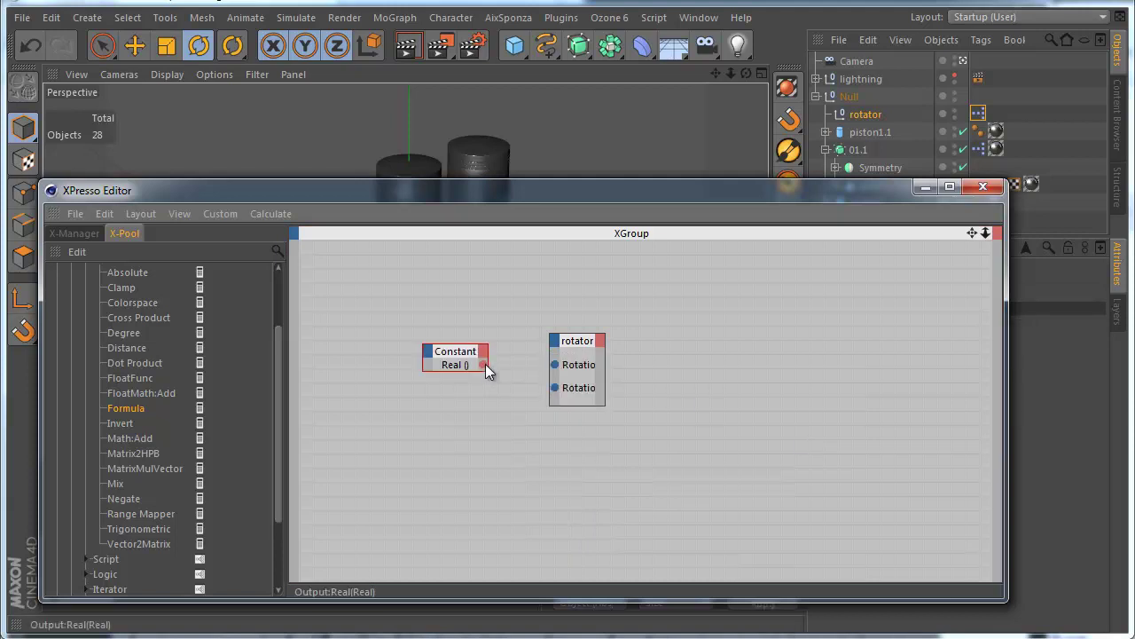
left_click_drag(485, 363, 551, 361)
left_click_drag(483, 365, 554, 388)
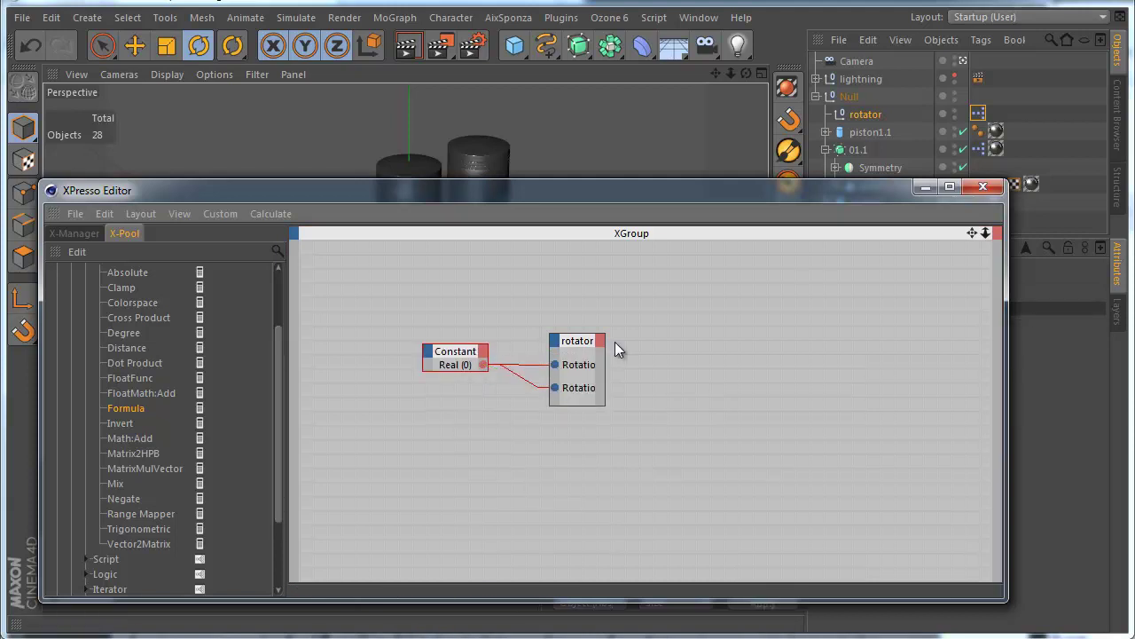
left_click(981, 187)
- Move the rotator null along the X axis to -37.5 cm, between the two cranks
left_click(855, 116)
key("e")
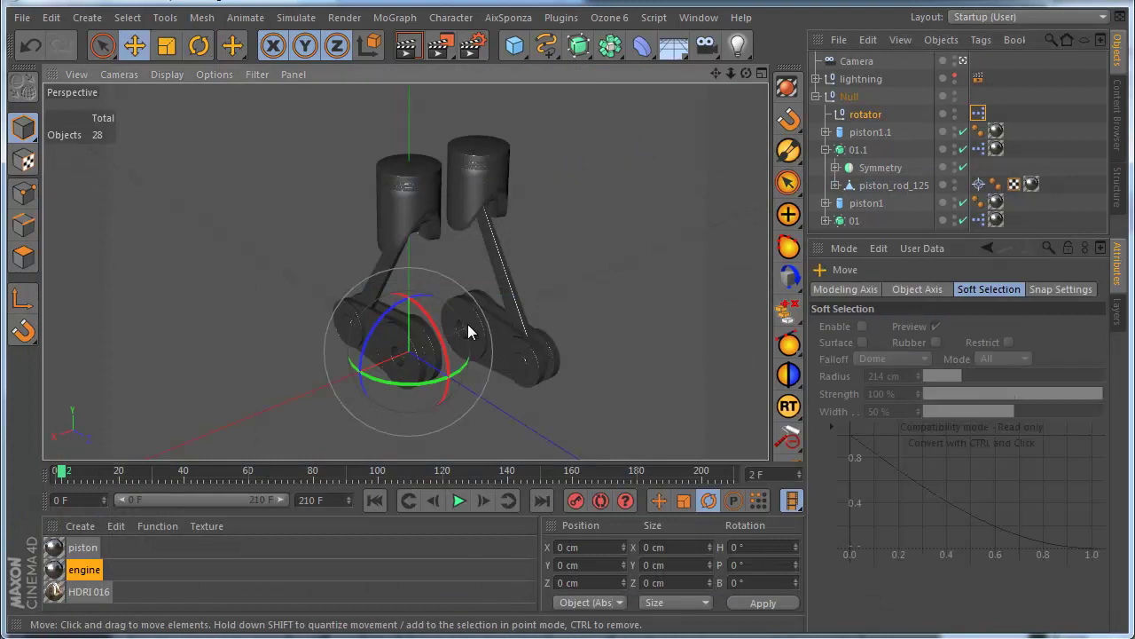
left_click_drag(371, 374, 458, 523)
- Test the locked rotator by rotating it in pitch, ending at about -185°, and check both pistons from other angles
key("r")
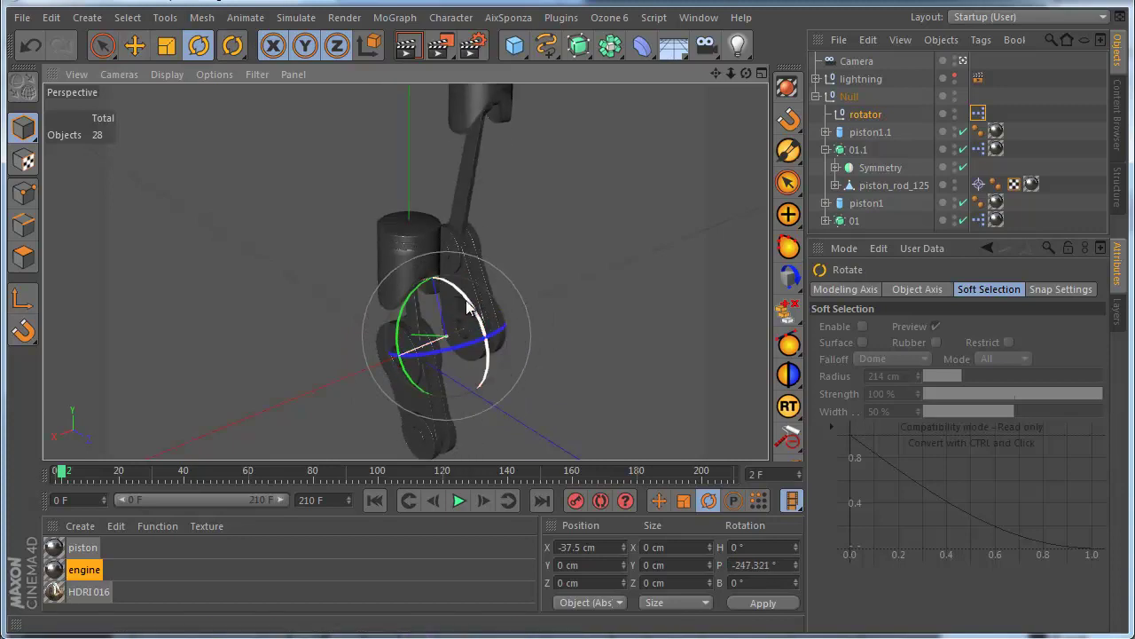
left_click_drag(470, 304, 426, 323)
left_click_drag(529, 301, 581, 378, "alt")
left_click_drag(381, 306, 428, 312)
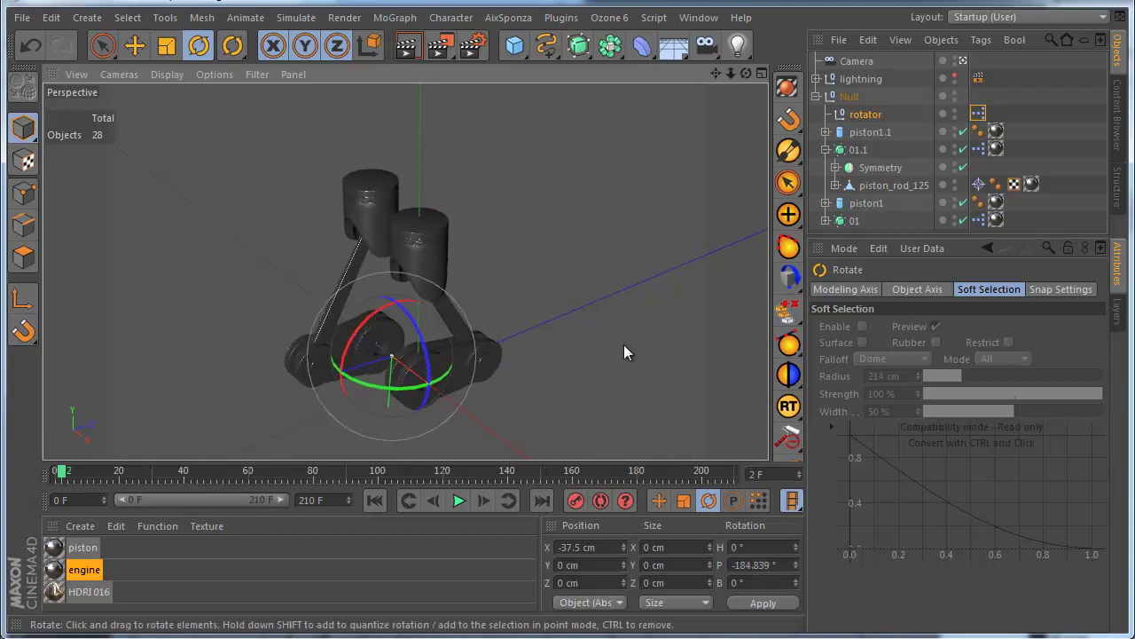
mouse_move(623, 345)
left_mouse_down("alt")
mouse_move(542, 242)
mouse_move(572, 142)
mouse_move(623, 368)
mouse_move(615, 411)
mouse_move(612, 366)
mouse_move(625, 365)
left_mouse_up("alt")
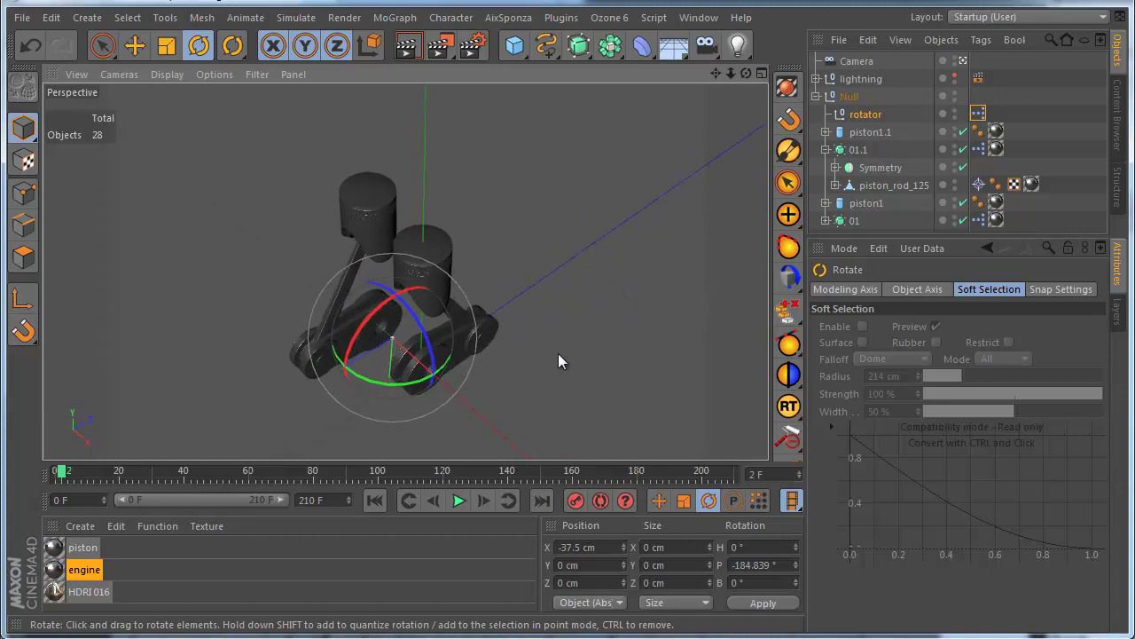
left_click_drag(558, 353, 577, 334, "alt")
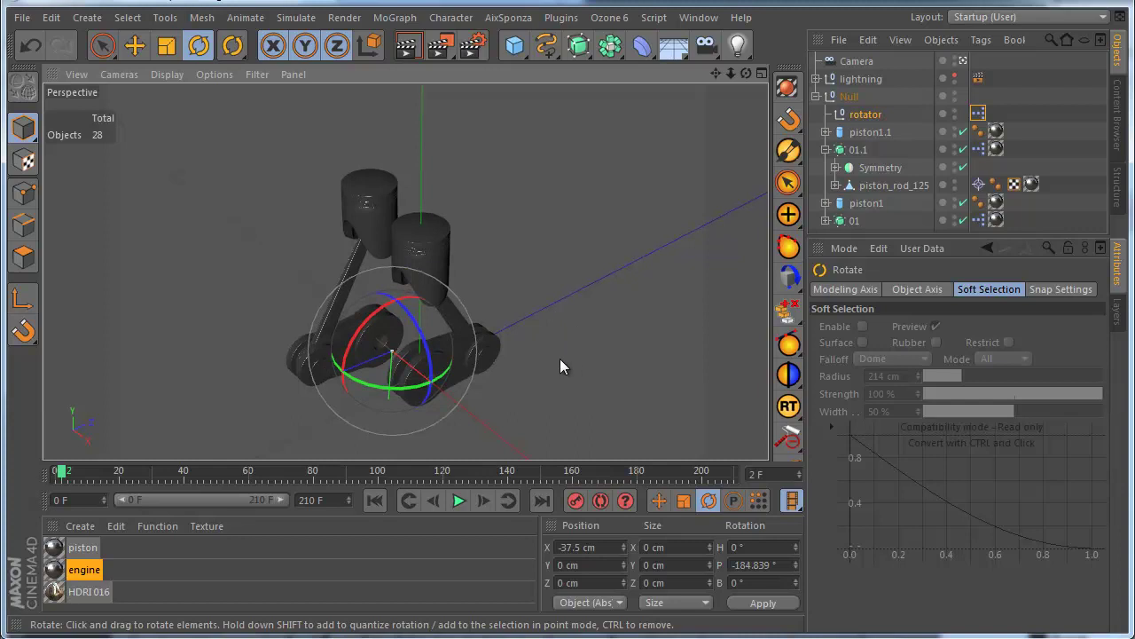